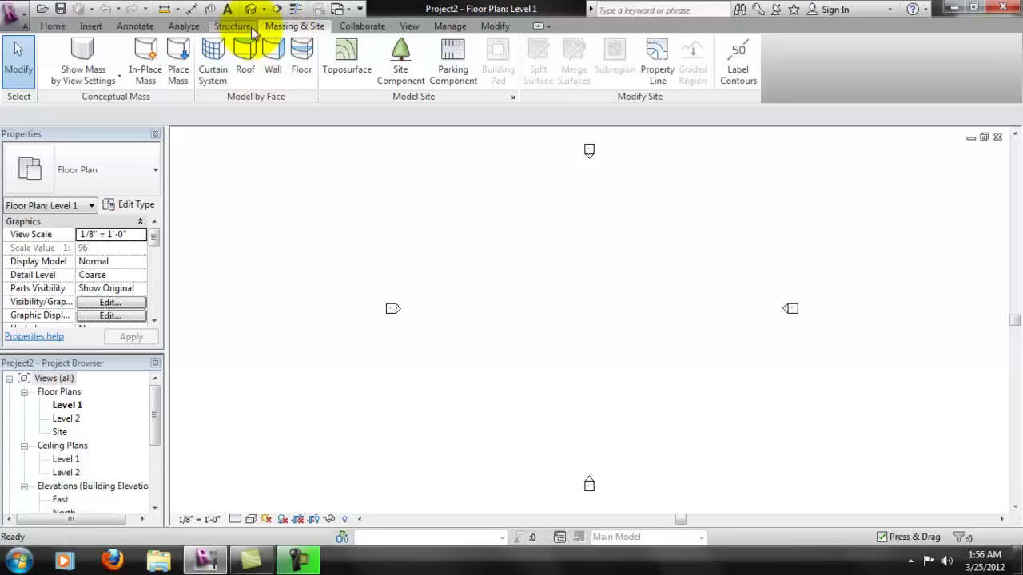
Start a new in-place mass named Sphere
{"action": "left_click", "coordinate": [147, 64]}
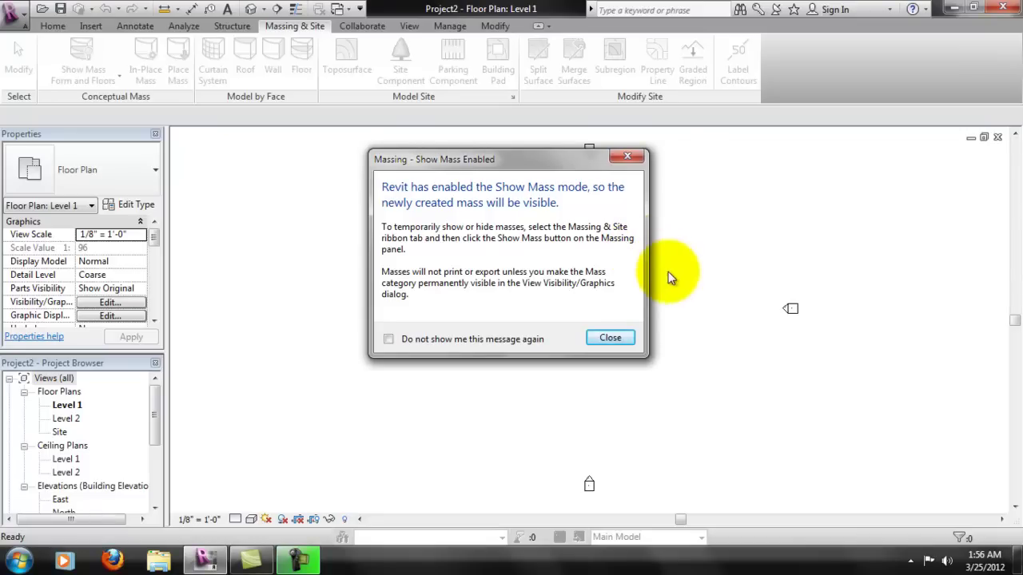
{"action": "left_click", "coordinate": [610, 337]}
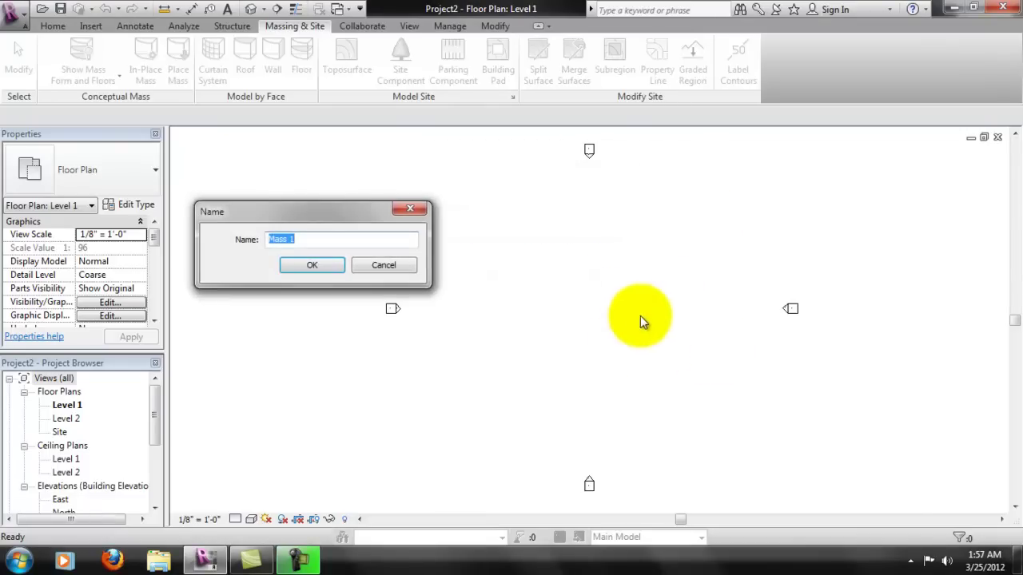
{"action": "type", "text": "Sphere"}
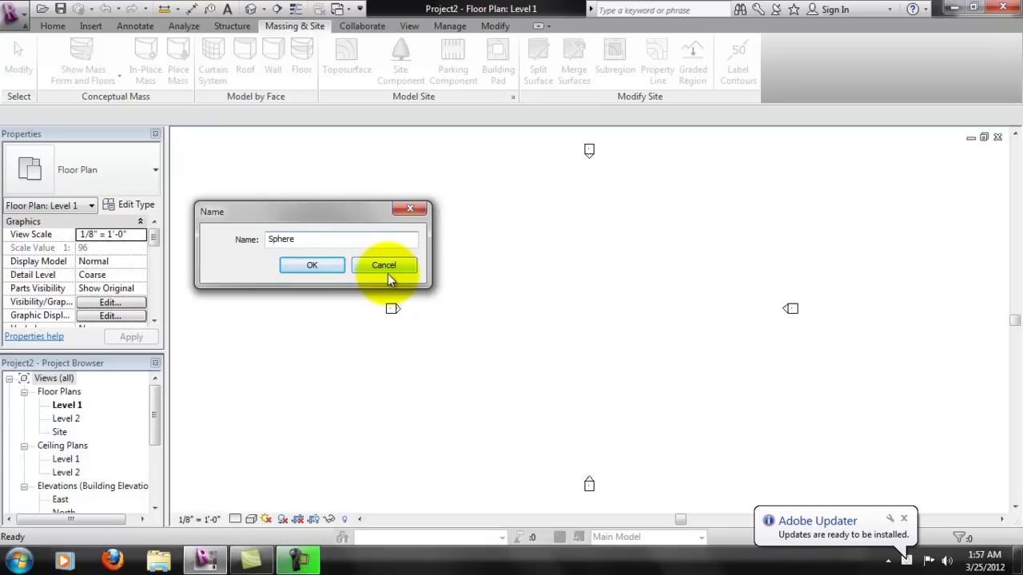
{"action": "key", "text": "Return"}
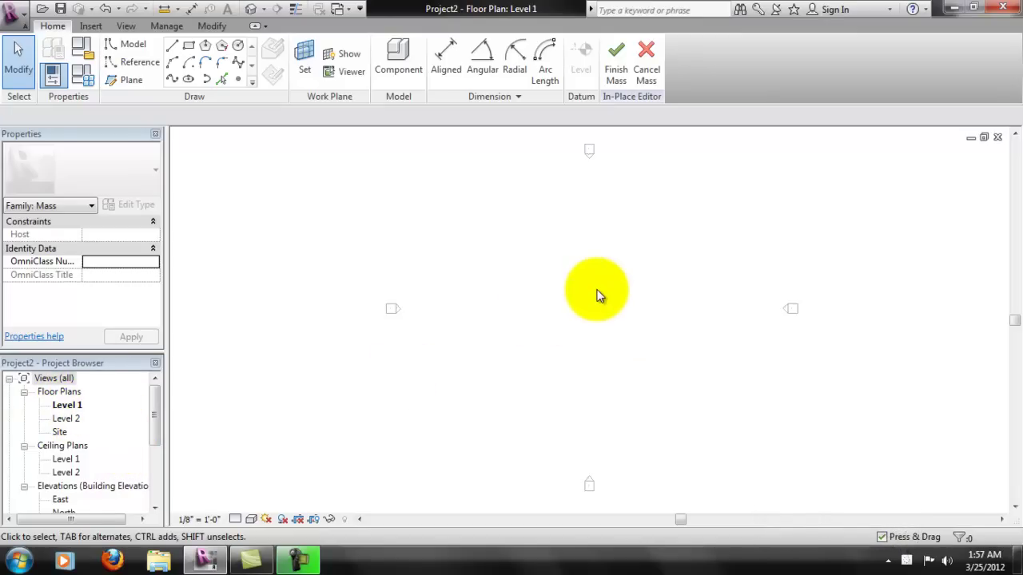
Draw a model-line circle with a radius of about 16'-6" on Level 1, centred between the four elevation markers
{"action": "left_click", "coordinate": [238, 44]}
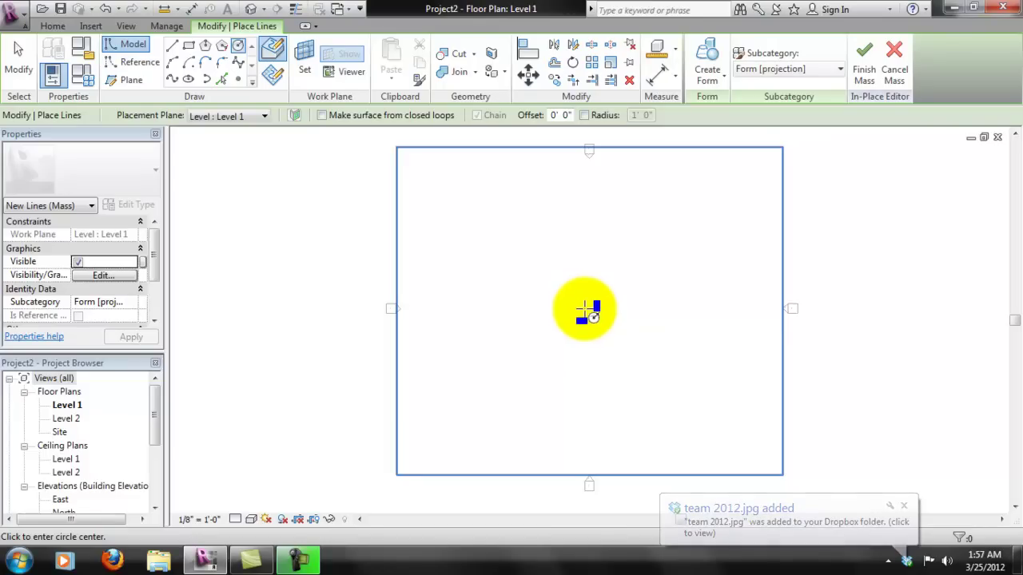
{"action": "left_click", "coordinate": [585, 309]}
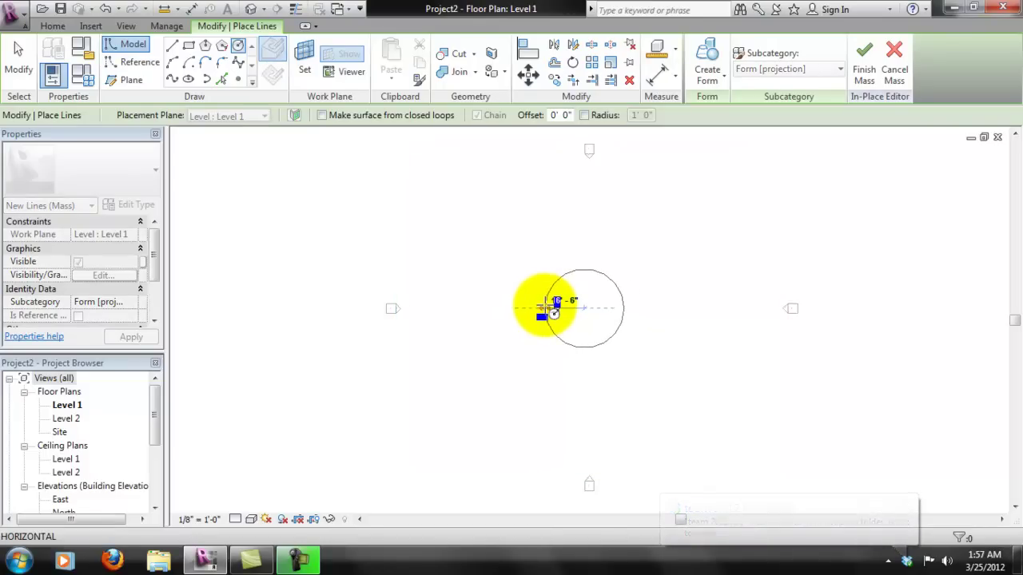
{"action": "left_click", "coordinate": [547, 308]}
{"action": "scroll", "coordinate": [583, 304], "scroll_direction": "up", "scroll_amount": 3}
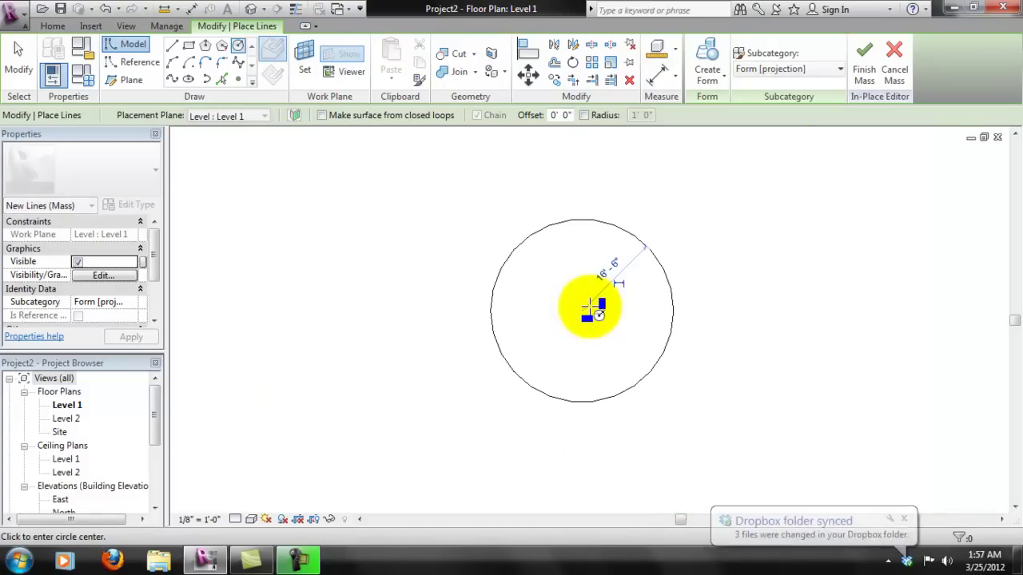
{"action": "key", "text": "Escape"}
{"action": "key", "text": "Escape"}
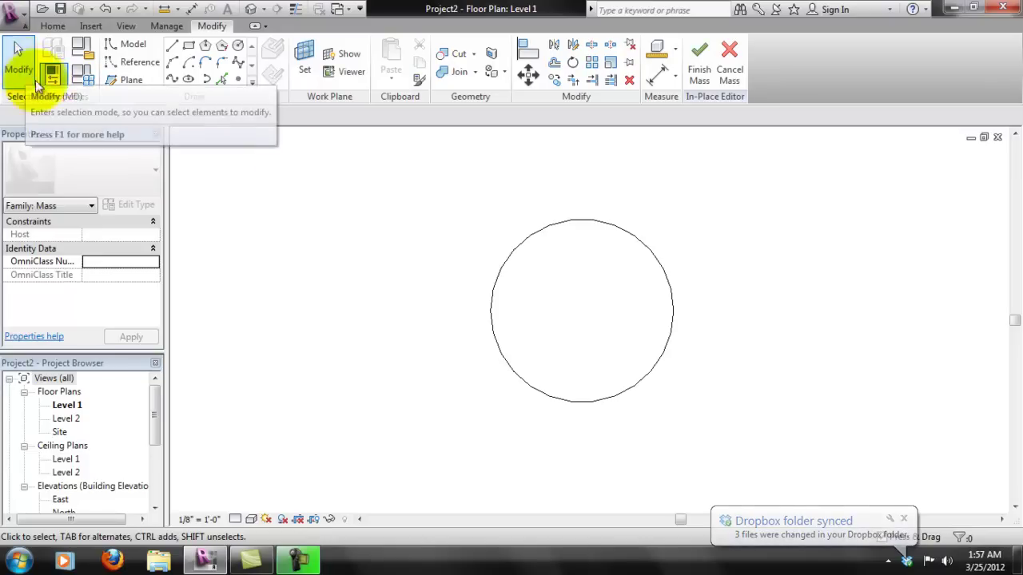
Set the circle's radius to 15'
{"action": "left_click", "coordinate": [628, 234]}
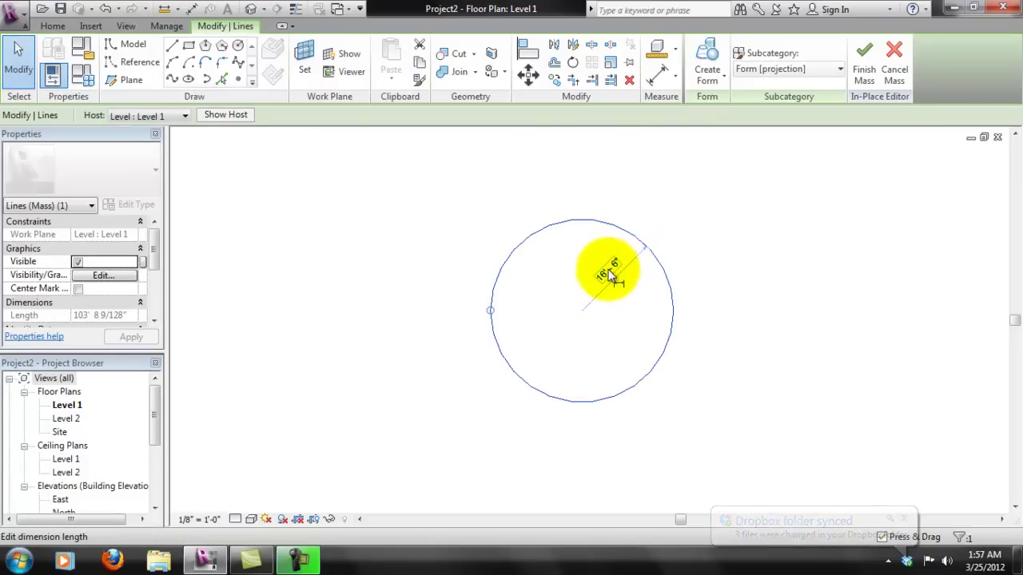
{"action": "left_click", "coordinate": [613, 270]}
{"action": "type", "text": "15'"}
{"action": "key", "text": "Return"}
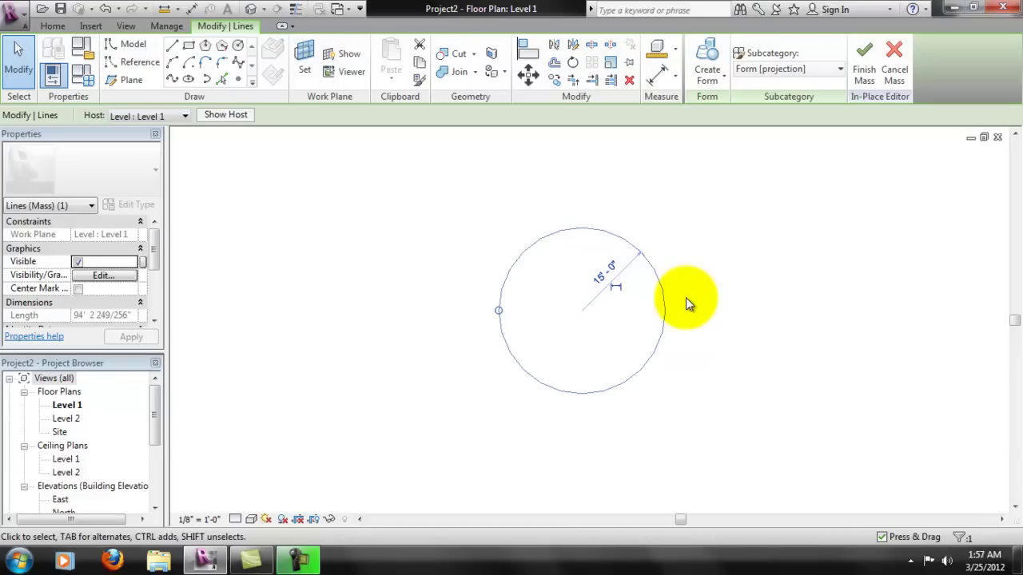
Create a solid form from the circle, choosing the sphere option
{"action": "scroll", "coordinate": [613, 316], "scroll_direction": "up", "scroll_amount": 3}
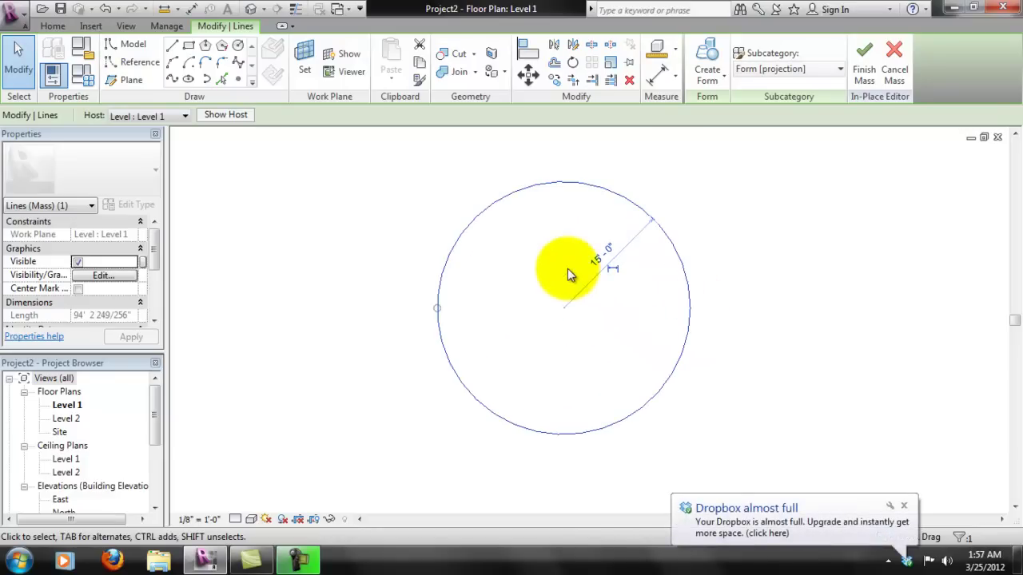
{"action": "scroll", "coordinate": [520, 240], "scroll_direction": "up", "scroll_amount": 1}
{"action": "middle_click_drag", "start_coordinate": [527, 244], "coordinate": [558, 253]}
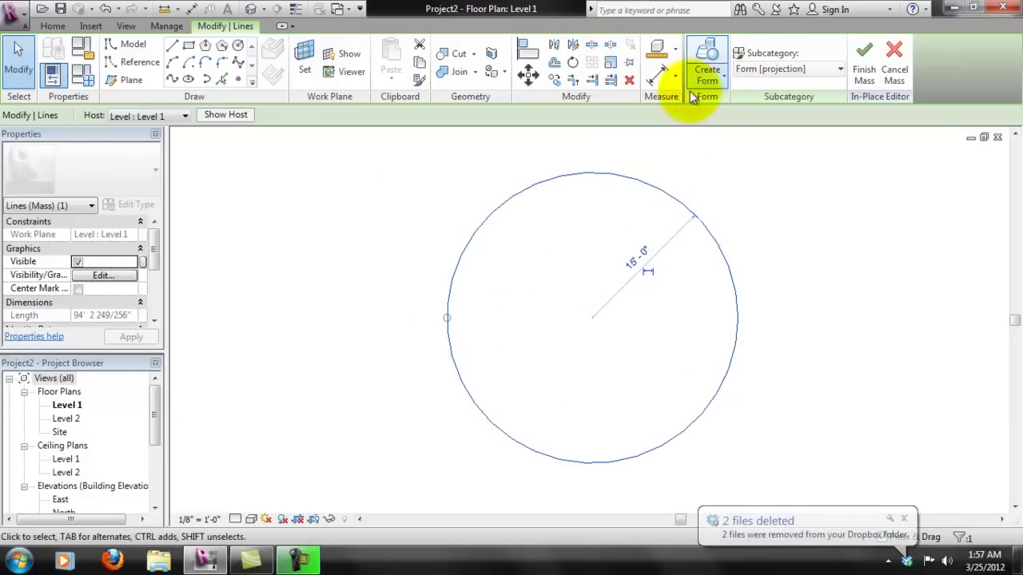
{"action": "left_click", "coordinate": [708, 72]}
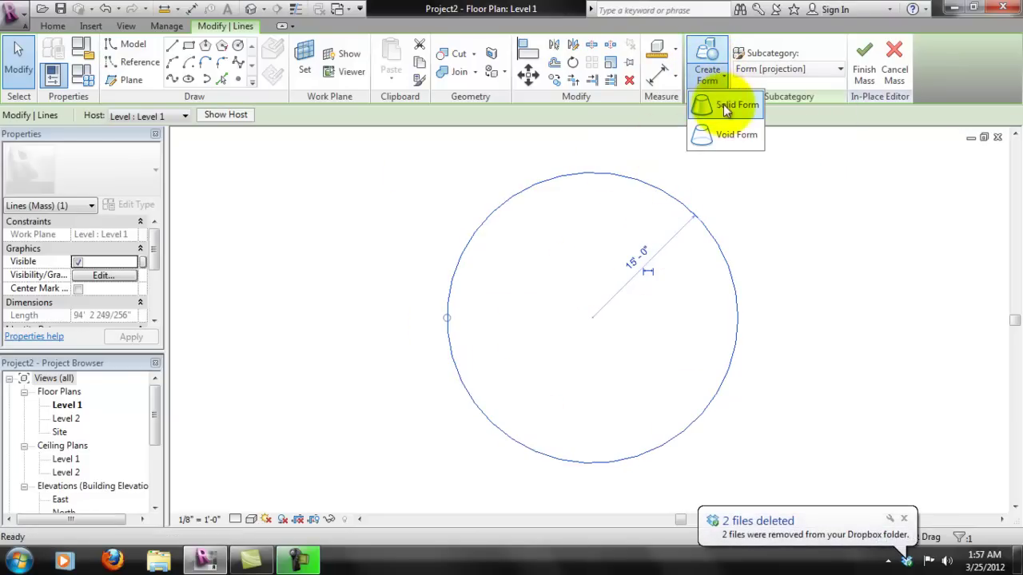
{"action": "left_click", "coordinate": [726, 104]}
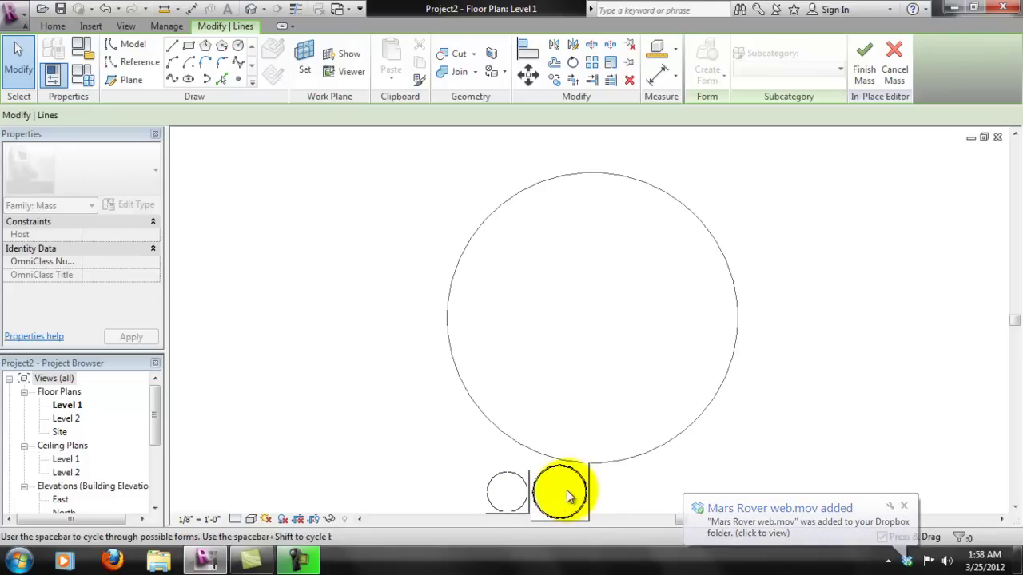
{"action": "left_click", "coordinate": [566, 496]}
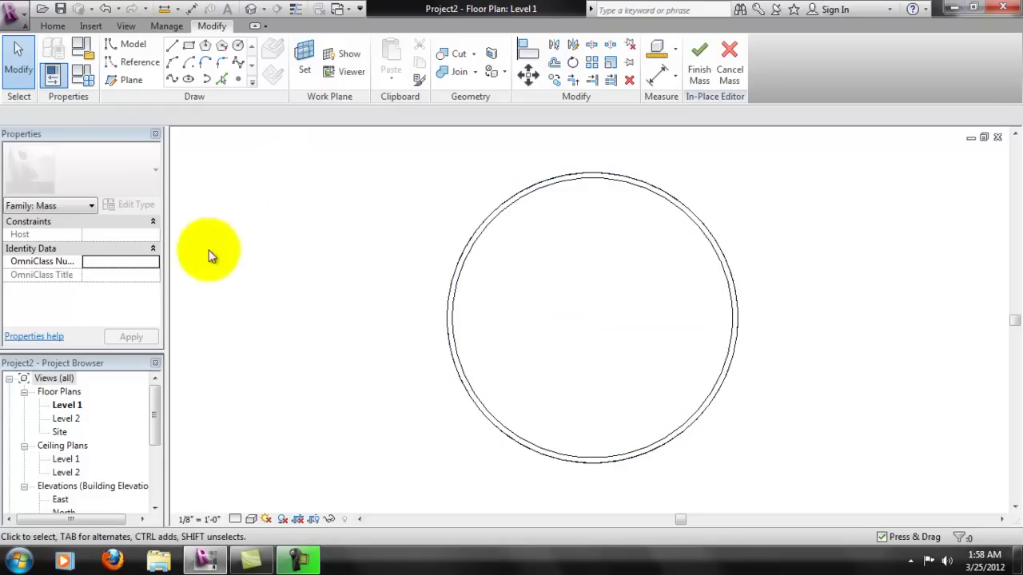
Switch to the default 3D view and finish the in-place mass
{"action": "left_click", "coordinate": [126, 27]}
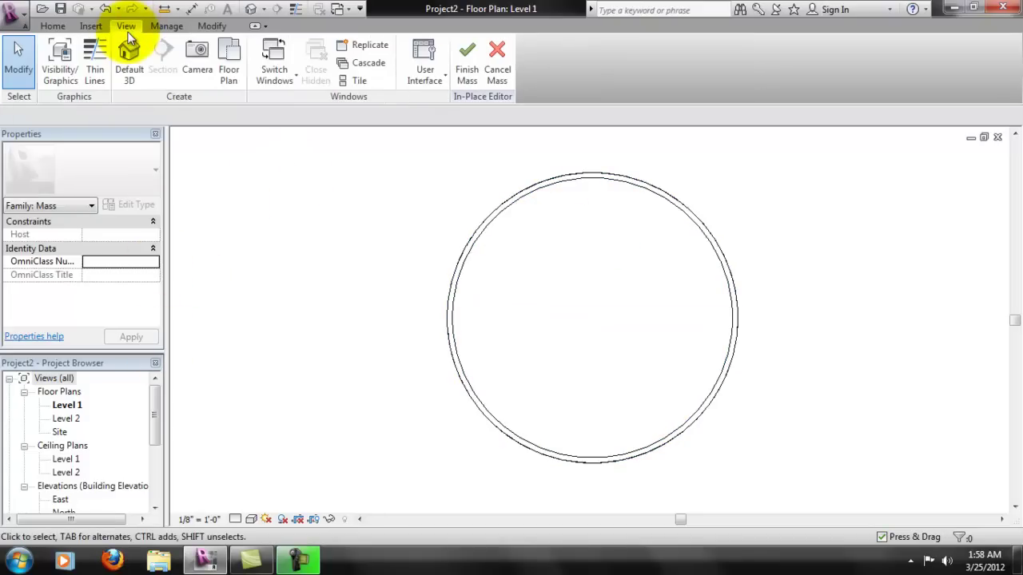
{"action": "left_click", "coordinate": [131, 54]}
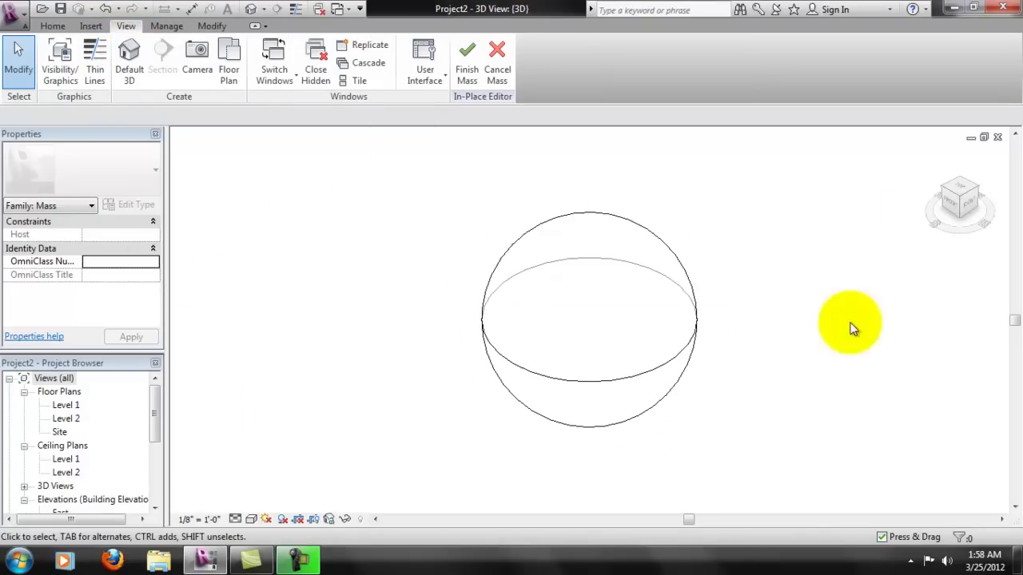
{"action": "scroll", "coordinate": [639, 382], "scroll_direction": "up", "scroll_amount": 2}
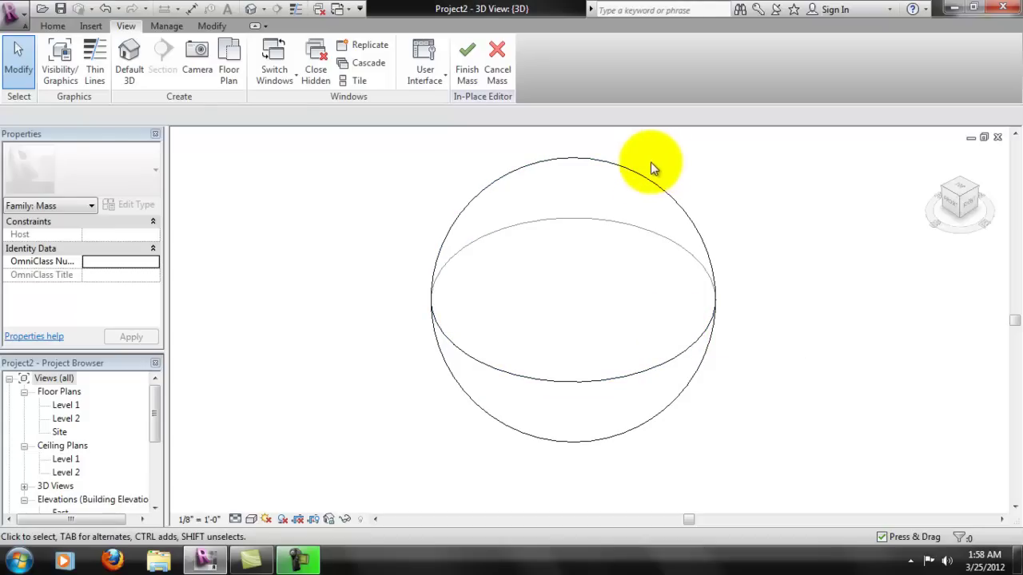
{"action": "scroll", "coordinate": [677, 172], "scroll_direction": "up", "scroll_amount": 1}
{"action": "left_click", "coordinate": [467, 71]}
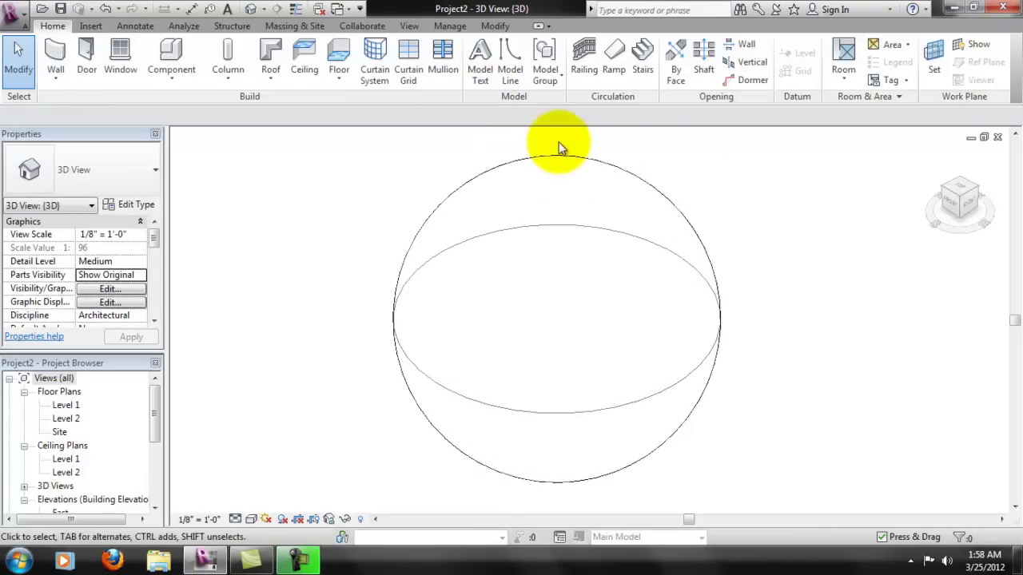
Create a 5' x 10' curtain system by face on the upper and lower halves of the sphere mass
{"action": "left_click", "coordinate": [564, 155]}
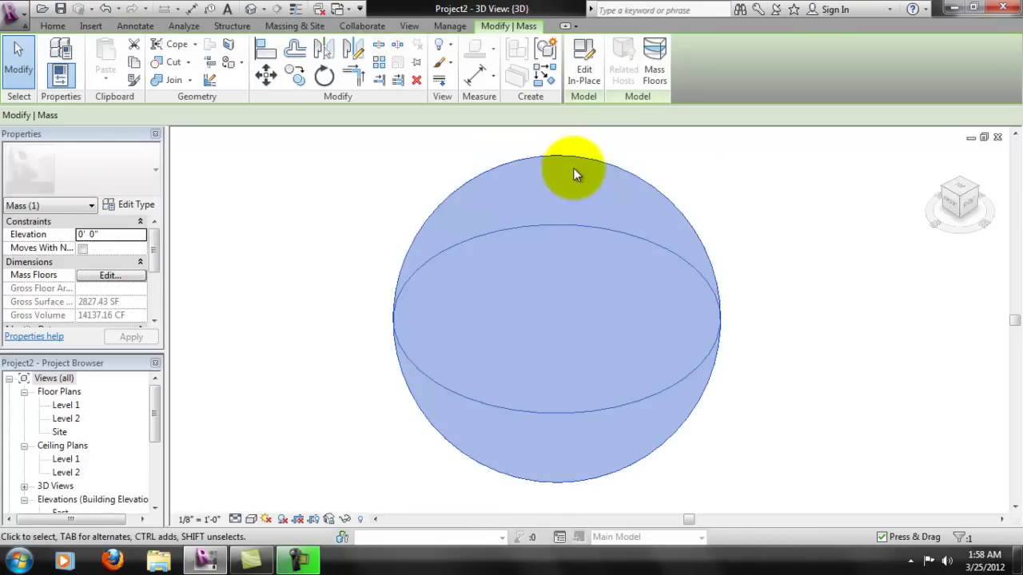
{"action": "left_click", "coordinate": [706, 180]}
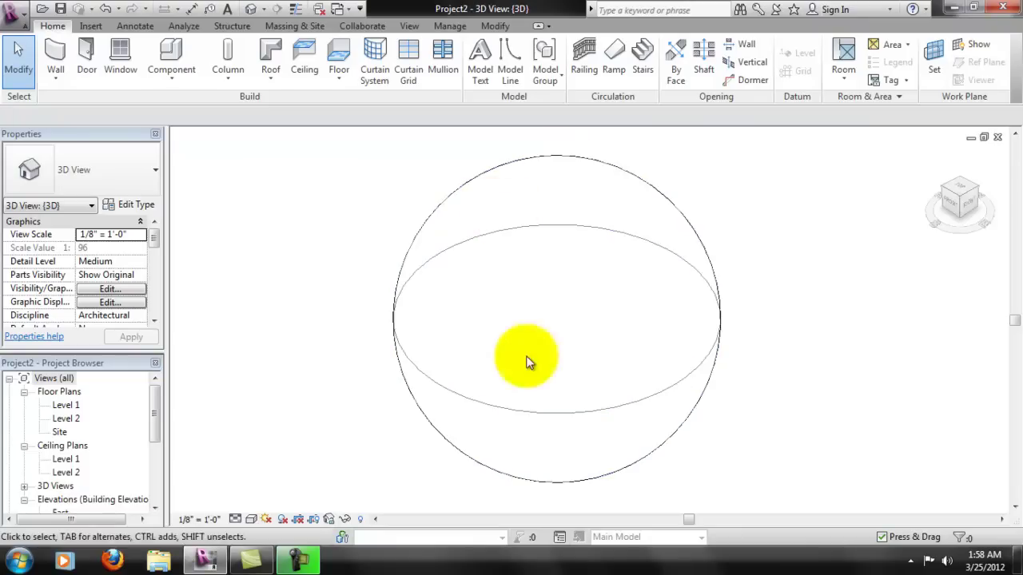
{"action": "left_click", "coordinate": [599, 163]}
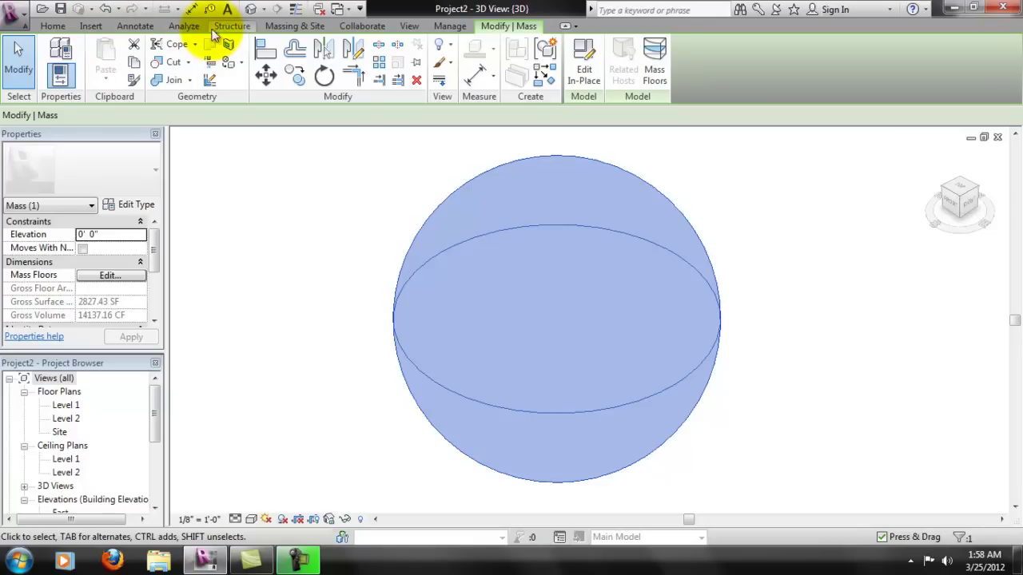
{"action": "left_click", "coordinate": [272, 27]}
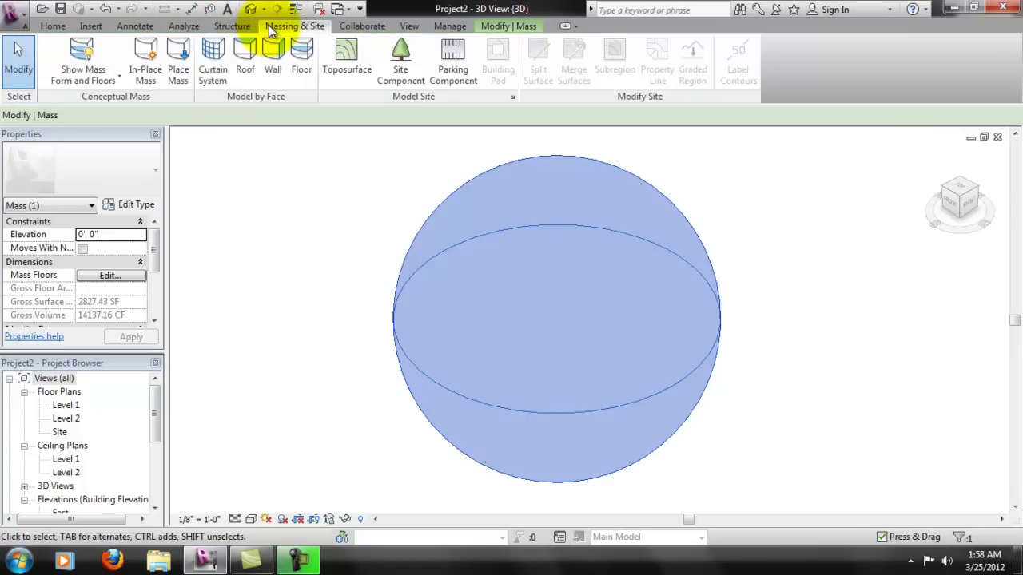
{"action": "left_click", "coordinate": [211, 63]}
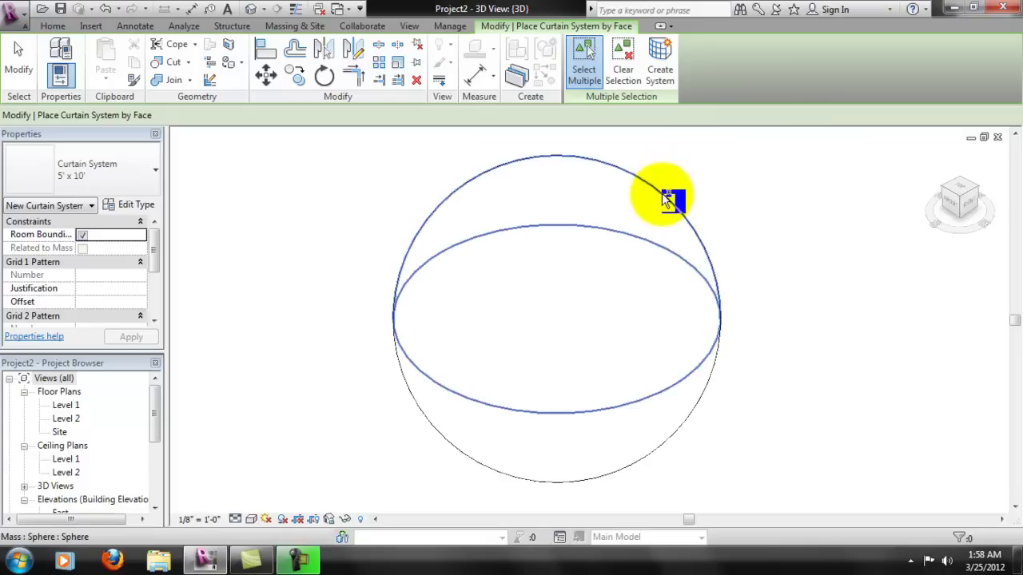
{"action": "left_click", "coordinate": [662, 193]}
{"action": "left_click", "coordinate": [707, 365]}
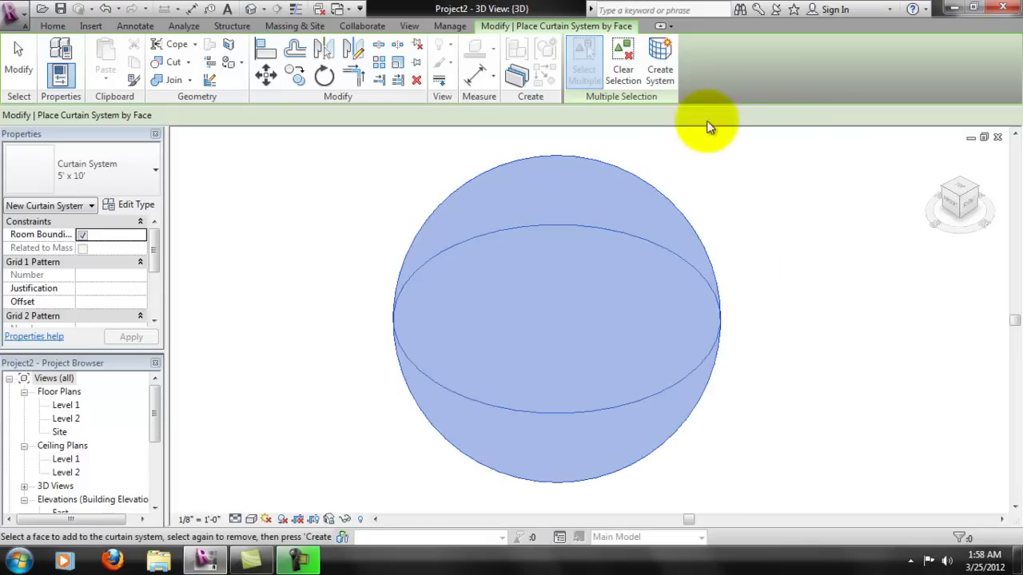
{"action": "left_click", "coordinate": [662, 70]}
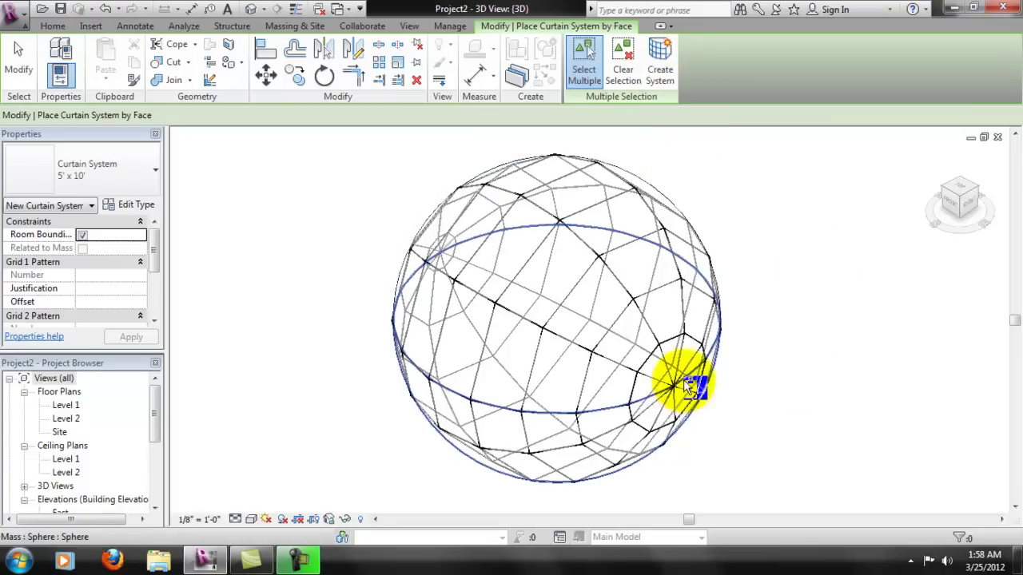
Examine the curtain grid's layout around the sphere from several angles, including its poles, the front and the underside
{"action": "middle_click_drag", "start_coordinate": [650, 364], "coordinate": [708, 302], "text": "shift"}
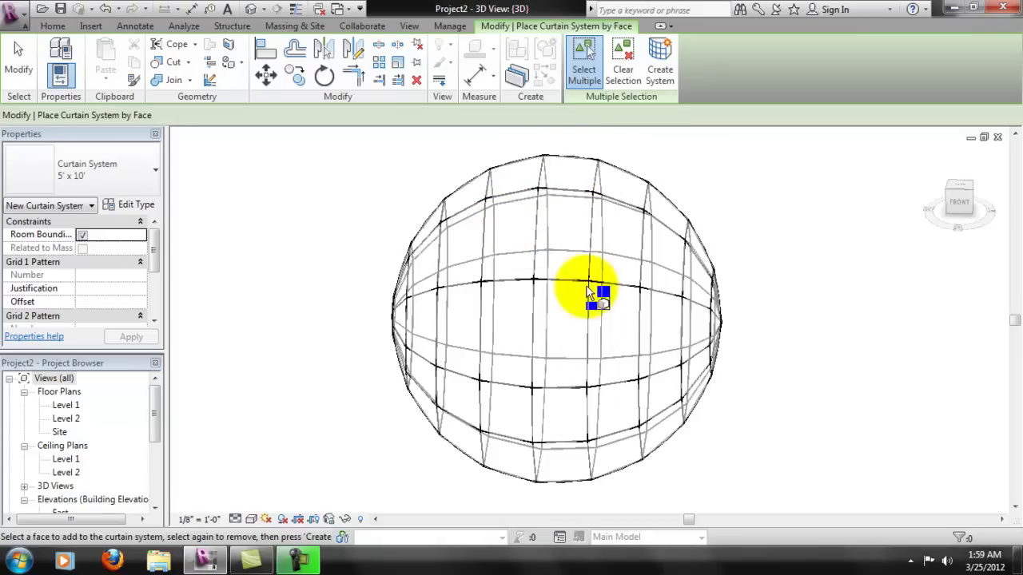
{"action": "middle_click_drag", "start_coordinate": [743, 312], "coordinate": [649, 312], "text": "shift"}
{"action": "scroll", "coordinate": [678, 364], "scroll_direction": "up", "scroll_amount": 2}
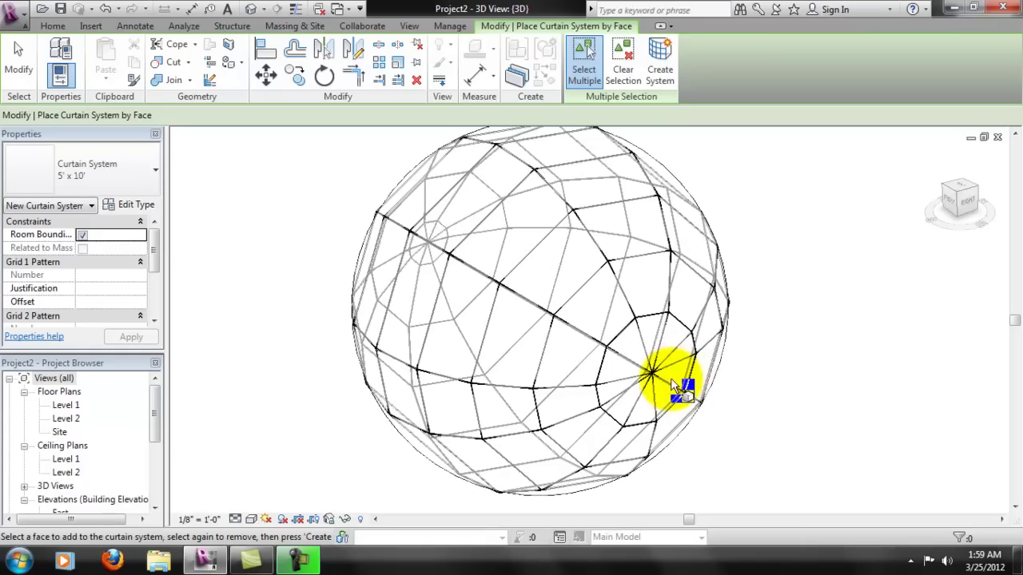
{"action": "middle_click_drag", "start_coordinate": [666, 394], "coordinate": [778, 297], "text": "shift"}
{"action": "middle_click_drag", "start_coordinate": [731, 274], "coordinate": [728, 253]}
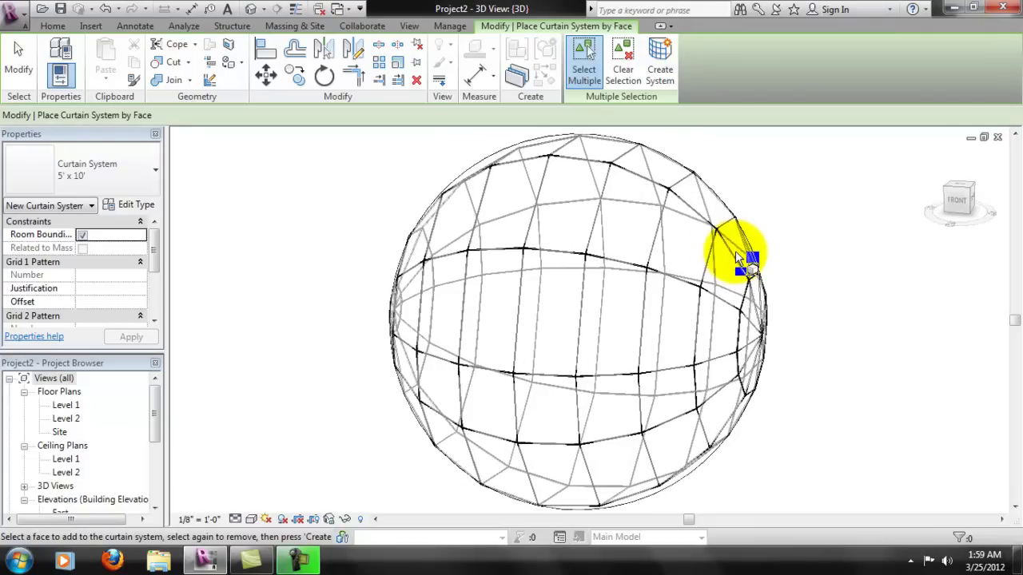
{"action": "scroll", "coordinate": [706, 288], "scroll_direction": "up", "scroll_amount": 2}
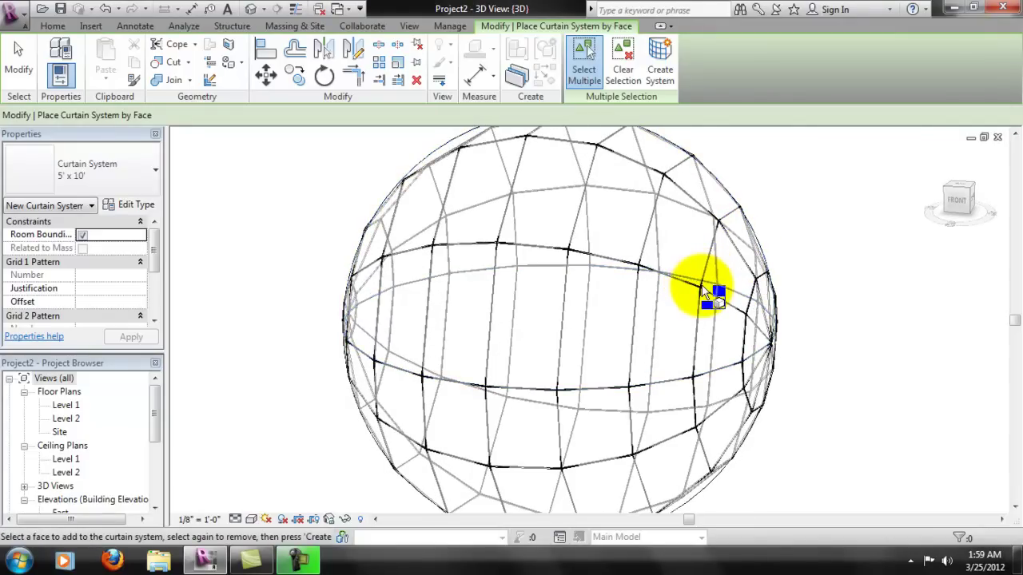
{"action": "scroll", "coordinate": [703, 290], "scroll_direction": "down", "scroll_amount": 1}
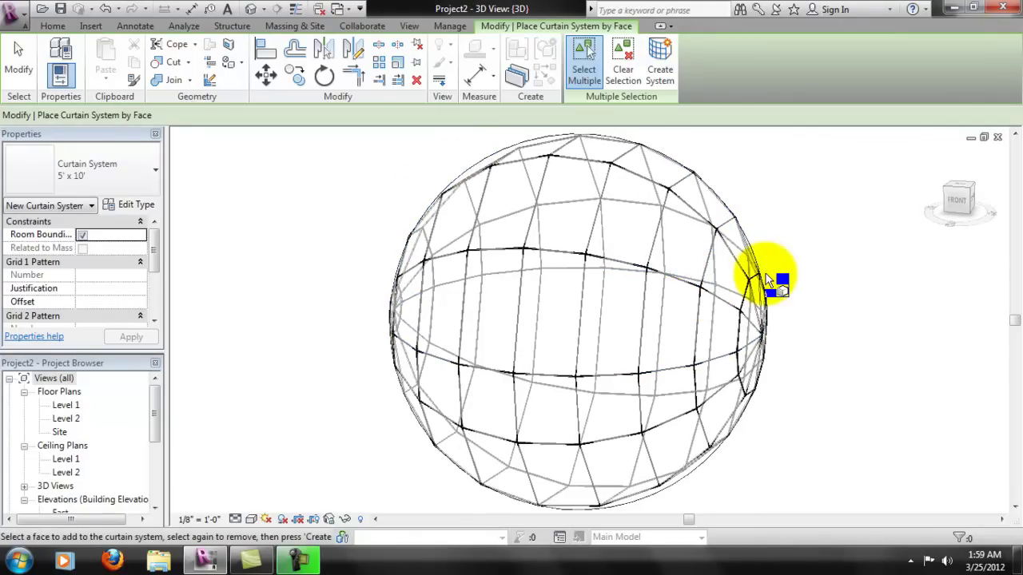
{"action": "left_click", "coordinate": [958, 204]}
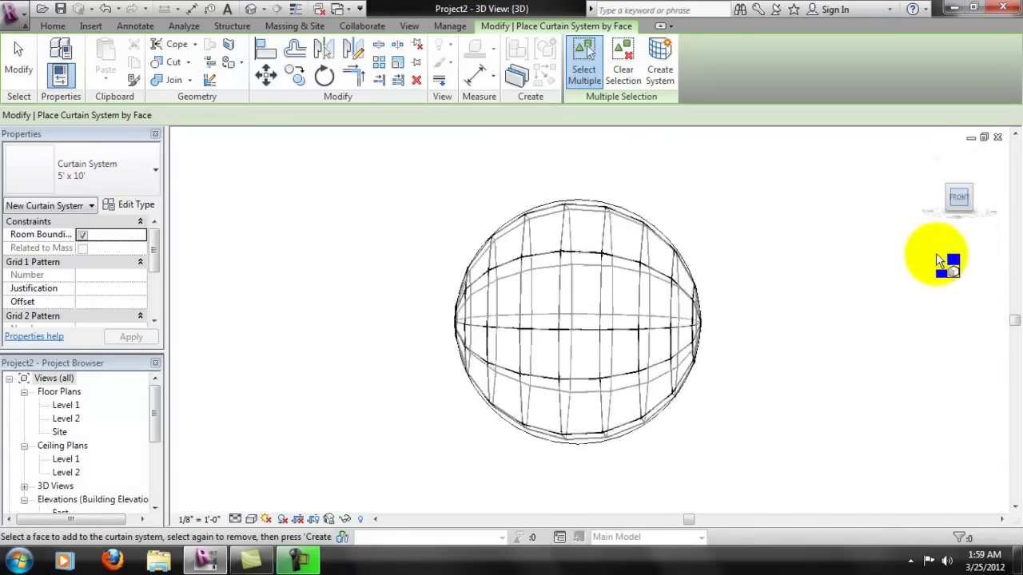
{"action": "scroll", "coordinate": [565, 281], "scroll_direction": "up", "scroll_amount": 2}
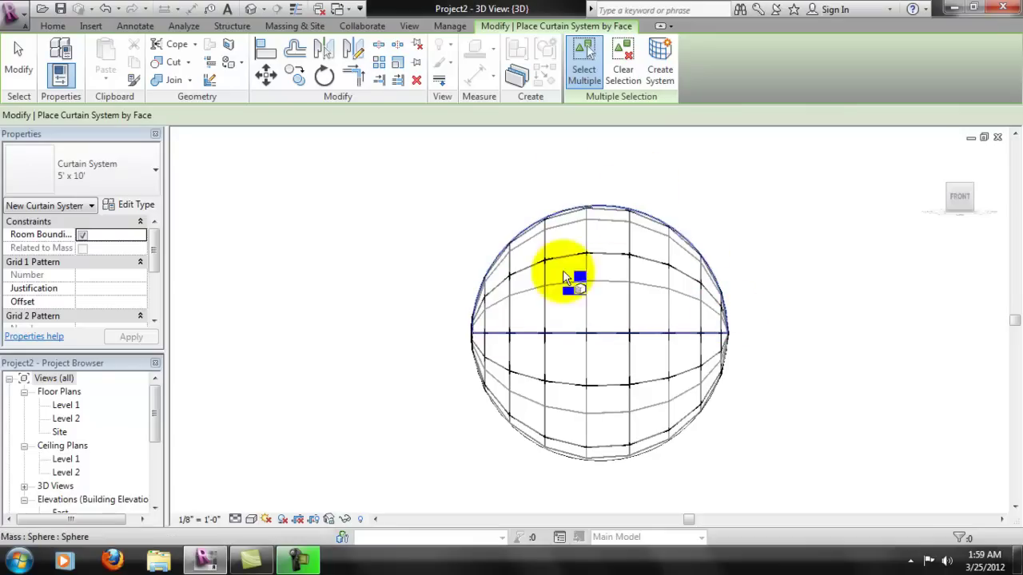
{"action": "middle_click_drag", "start_coordinate": [742, 340], "coordinate": [713, 301], "text": "shift"}
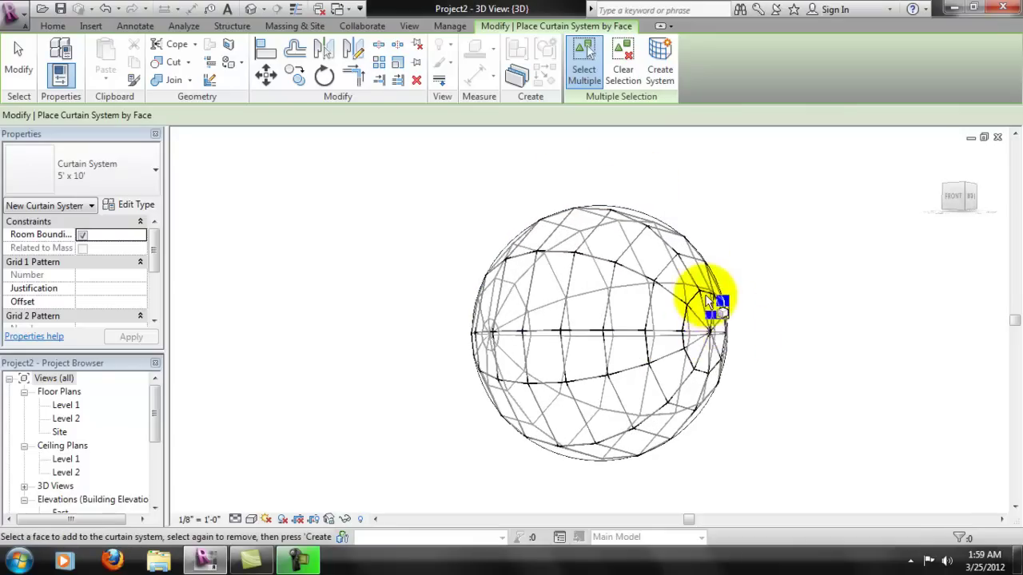
{"action": "middle_click_drag", "start_coordinate": [765, 347], "coordinate": [799, 188], "text": "shift"}
{"action": "left_click", "coordinate": [963, 196]}
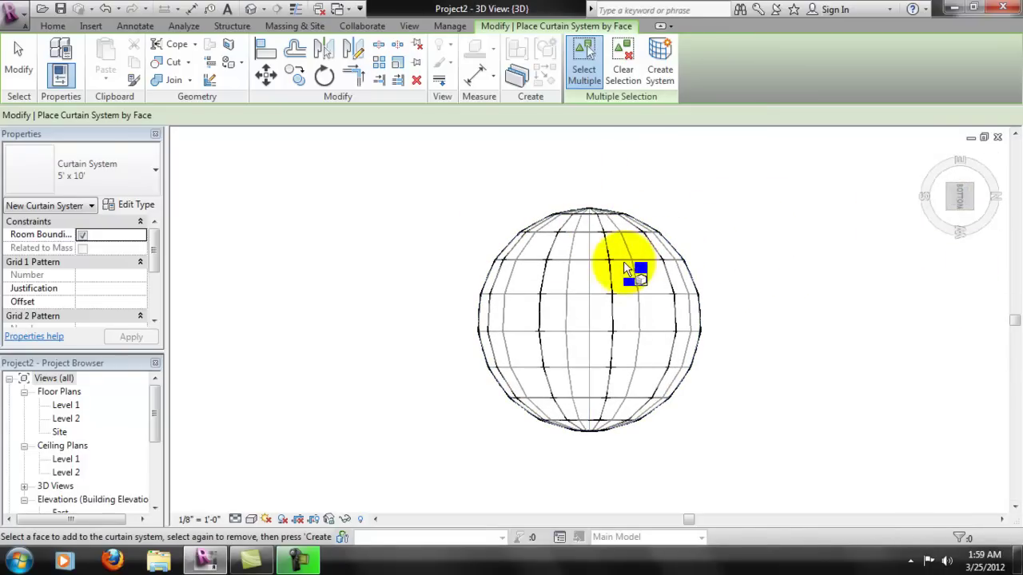
{"action": "scroll", "coordinate": [623, 262], "scroll_direction": "up", "scroll_amount": 2}
{"action": "middle_click_drag", "start_coordinate": [670, 250], "coordinate": [651, 212], "text": "shift"}
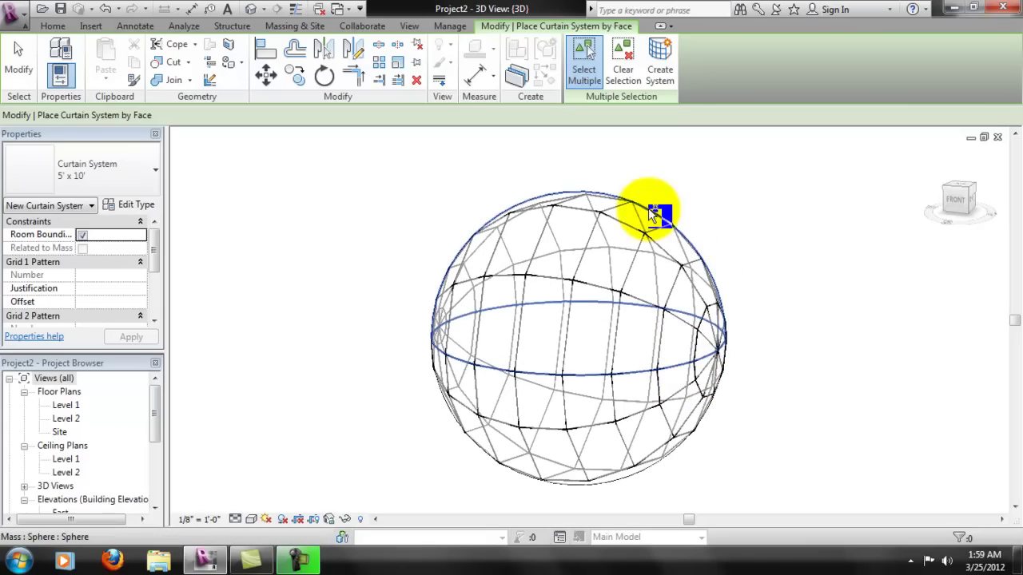
{"action": "left_click", "coordinate": [697, 249]}
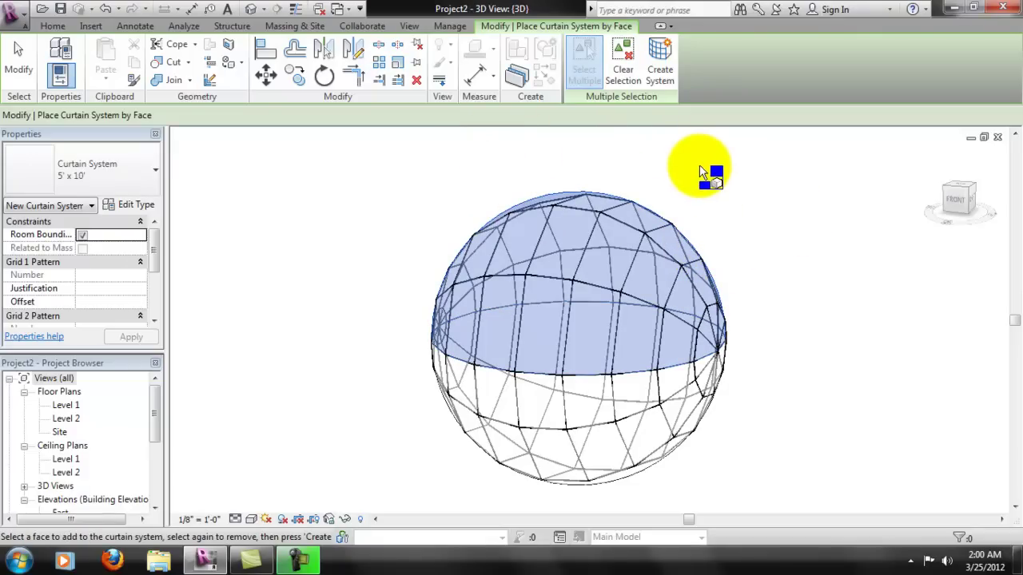
{"action": "left_click", "coordinate": [20, 64]}
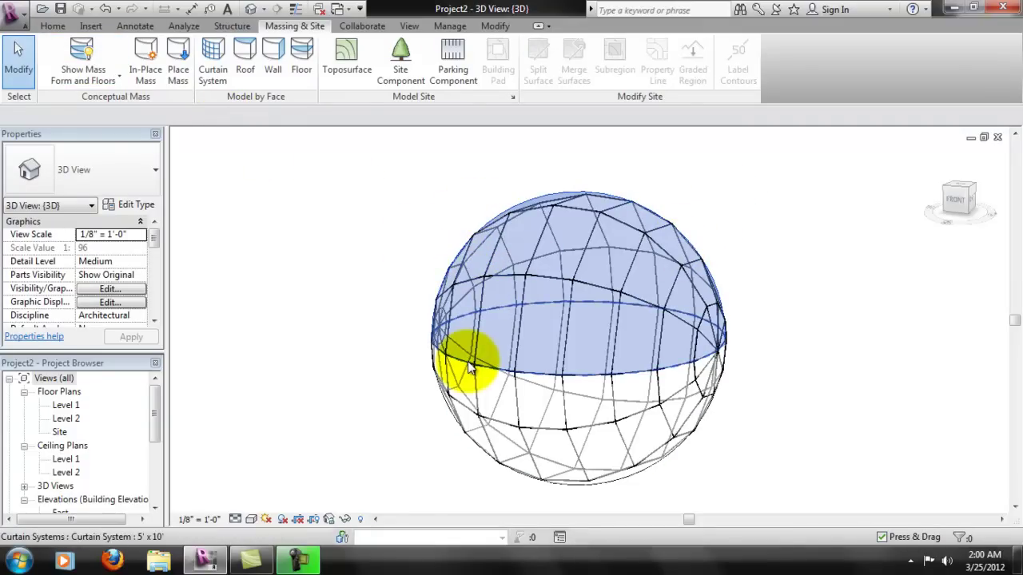
Select the sphere mass beneath the curtain system and open it for in-place editing
{"action": "left_click", "coordinate": [657, 288]}
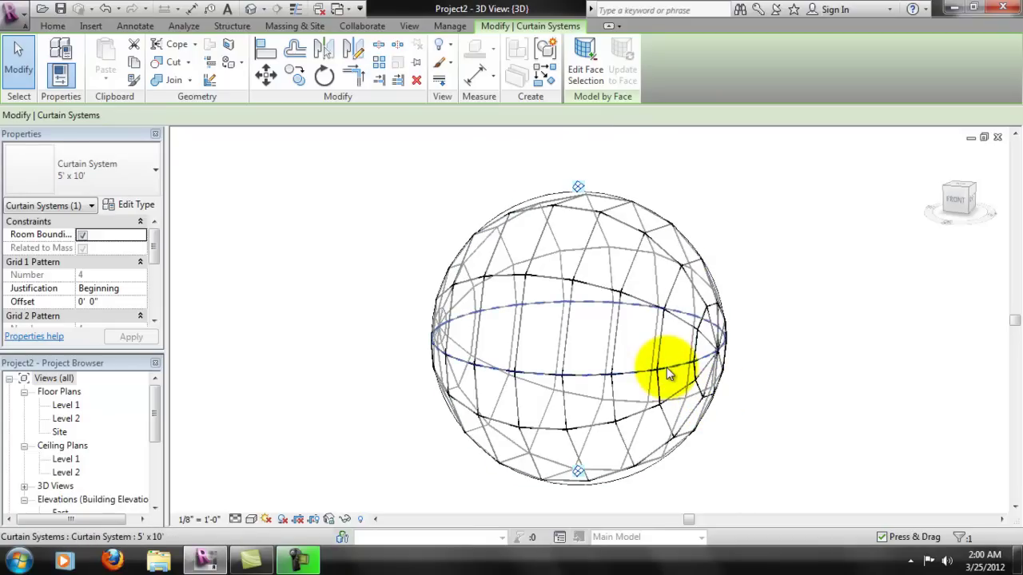
{"action": "key", "text": "Tab"}
{"action": "left_click", "coordinate": [667, 368]}
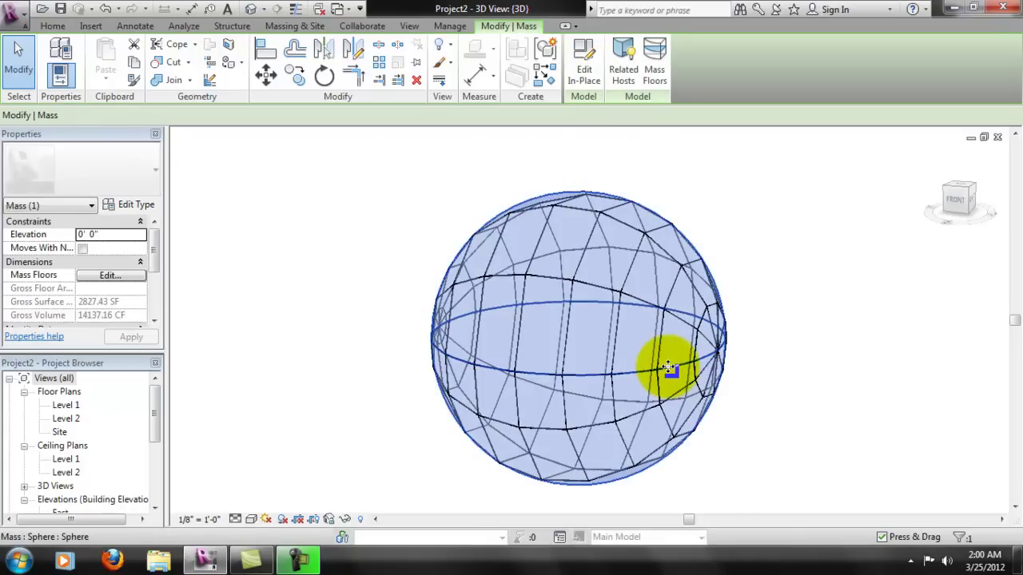
{"action": "left_click", "coordinate": [589, 76]}
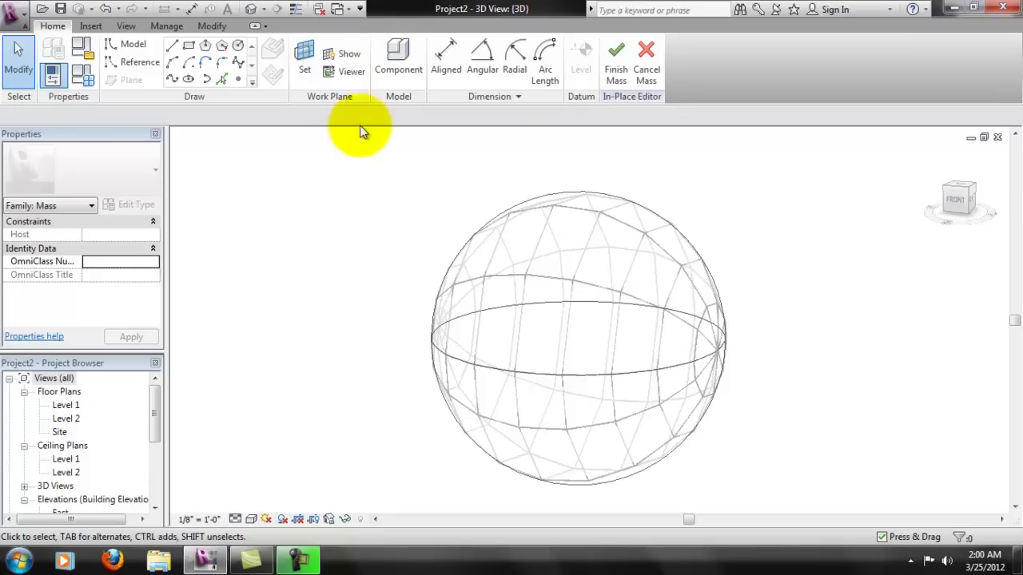
Open the spherical form's profile, set the revolve's end angle to 270°, and finish the profile edit
{"action": "left_click", "coordinate": [626, 374]}
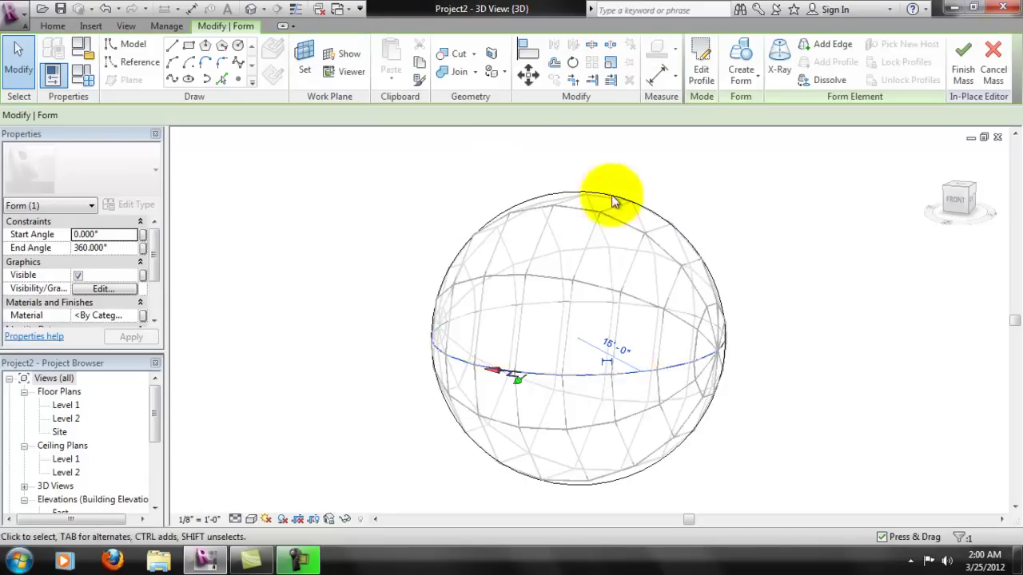
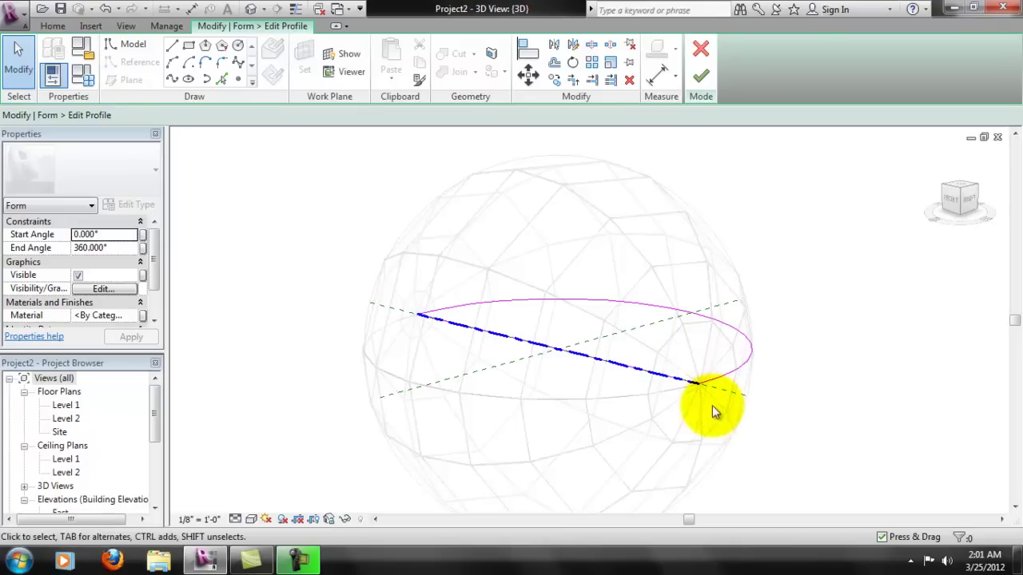
{"action": "left_click", "coordinate": [119, 248]}
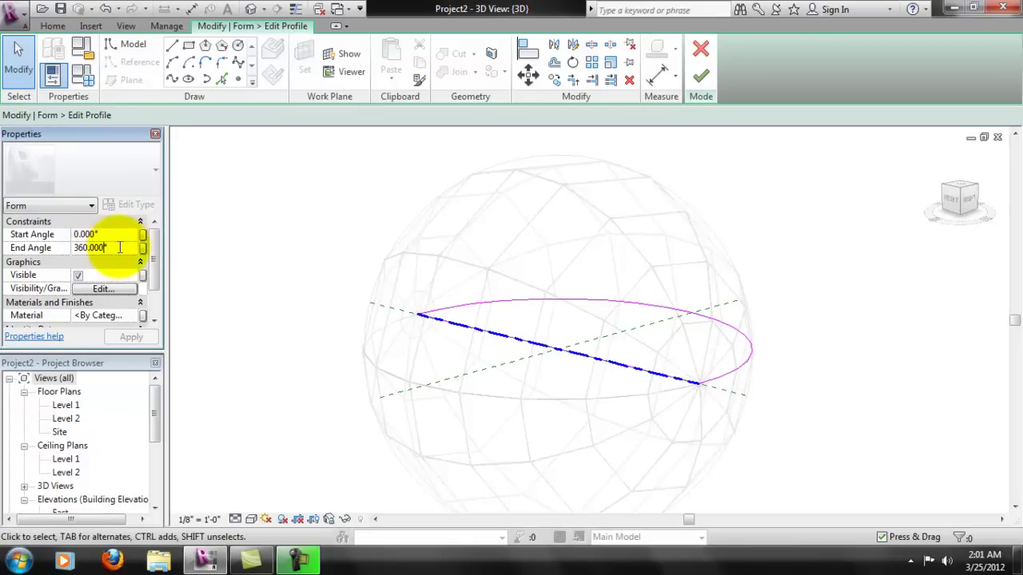
{"action": "left_click_drag", "start_coordinate": [119, 248], "coordinate": [48, 247]}
{"action": "type", "text": "27"}
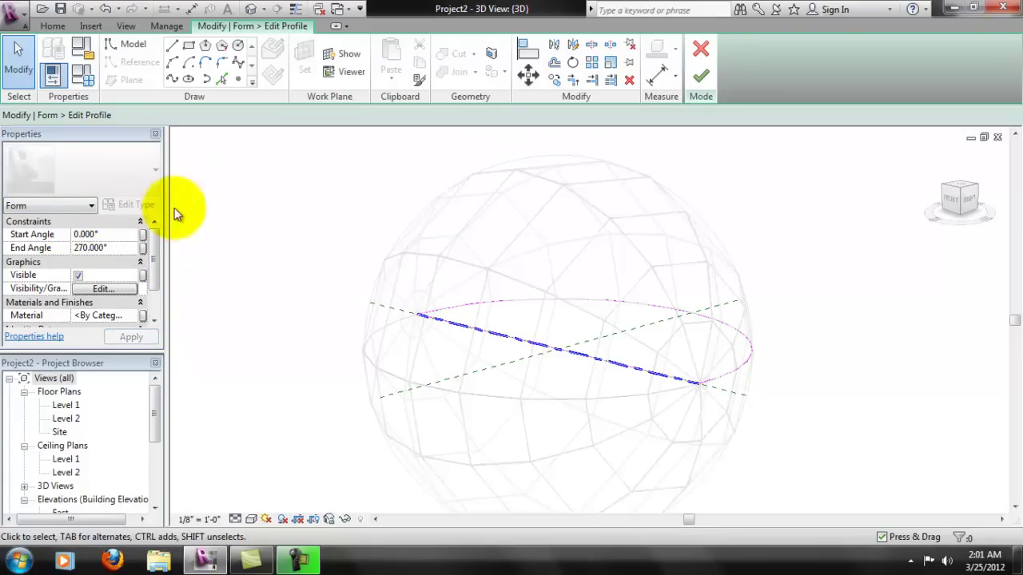
{"action": "left_click", "coordinate": [706, 86]}
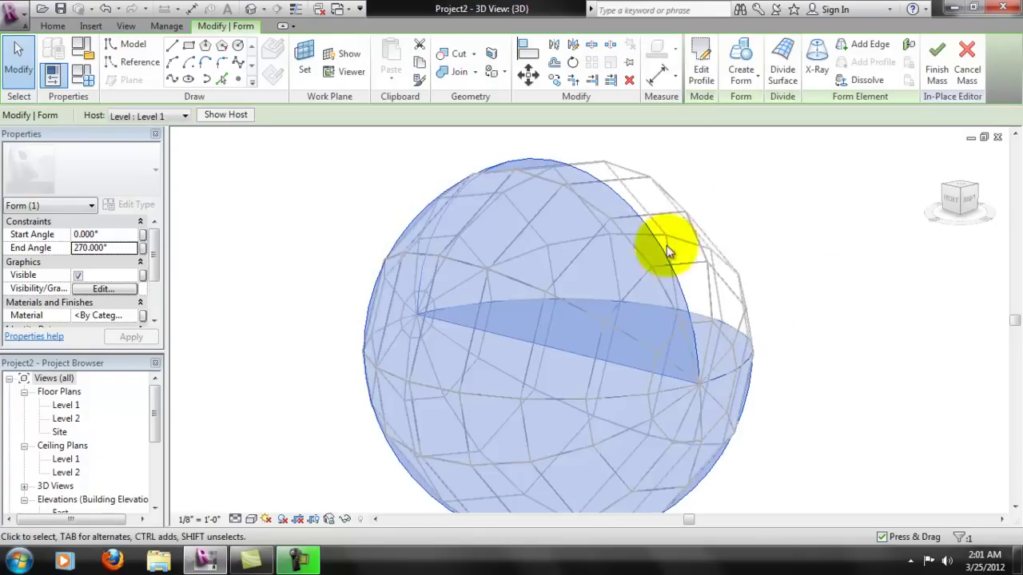
{"action": "middle_click_drag", "start_coordinate": [779, 354], "coordinate": [423, 354], "text": "shift"}
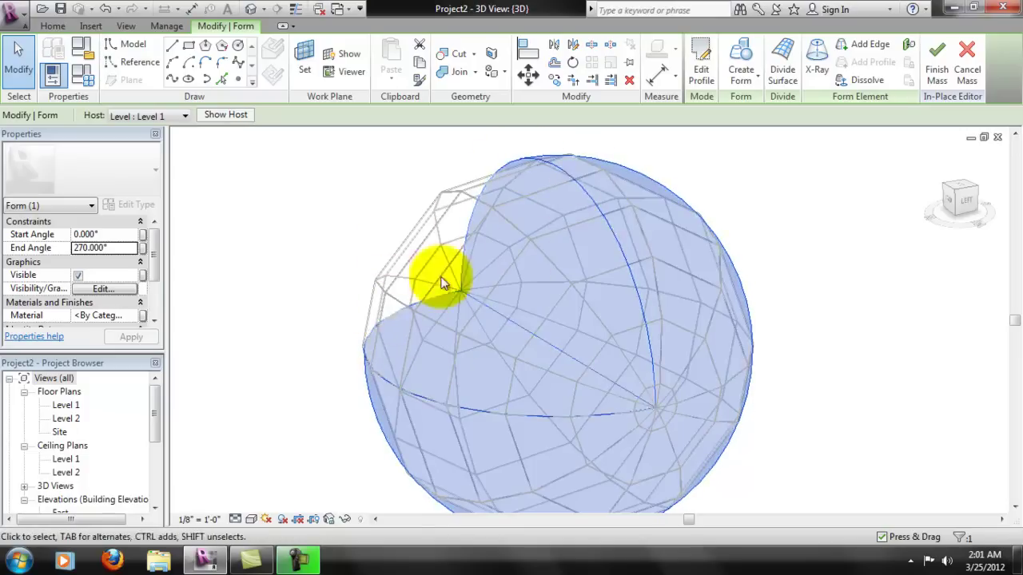
Select the form's horizontal edge and set the end angle to 360° to close the sphere
{"action": "left_click", "coordinate": [787, 287]}
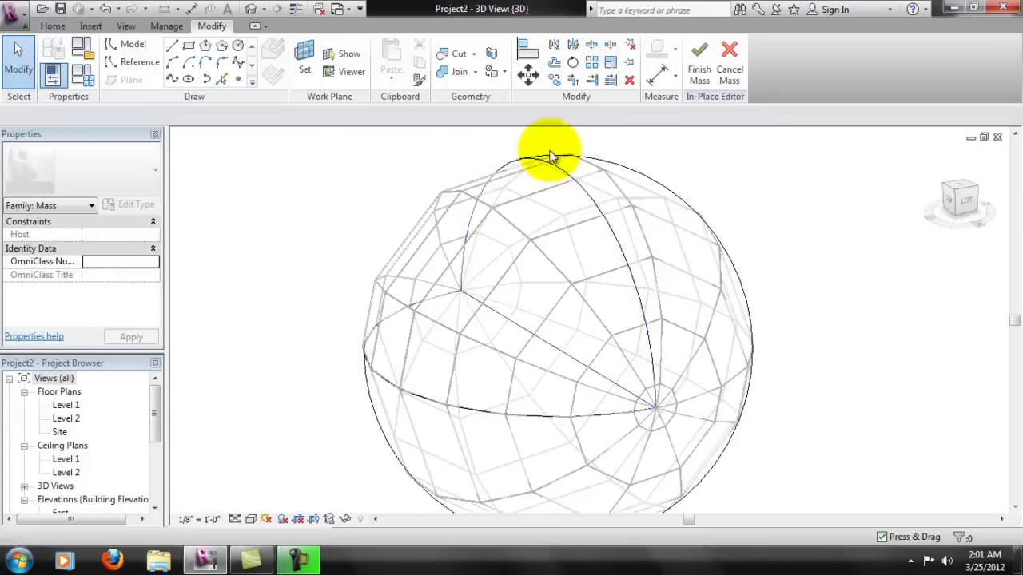
{"action": "left_click", "coordinate": [387, 381]}
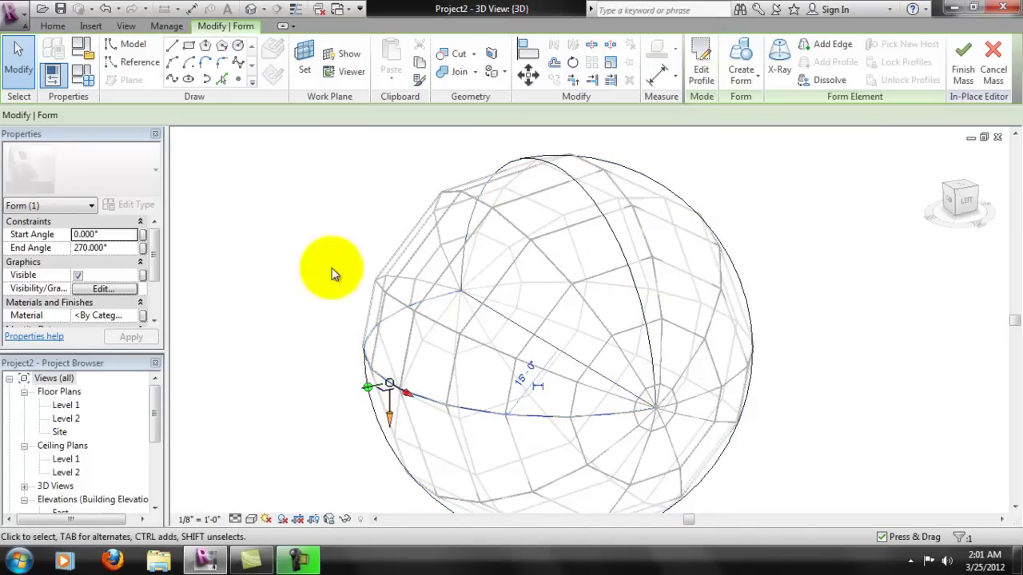
{"action": "key", "text": "Escape"}
{"action": "left_click", "coordinate": [450, 408]}
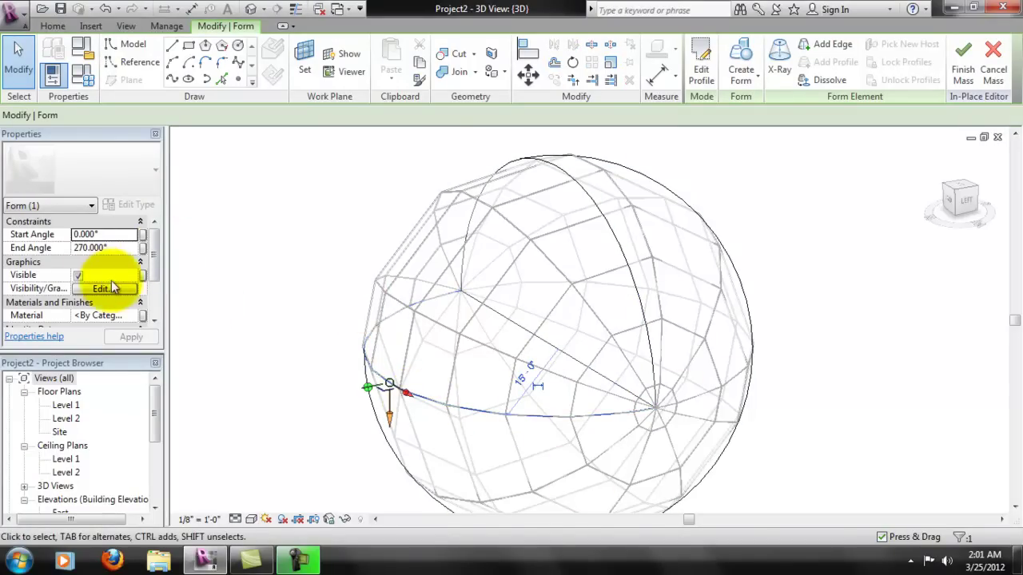
{"action": "left_click", "coordinate": [104, 248]}
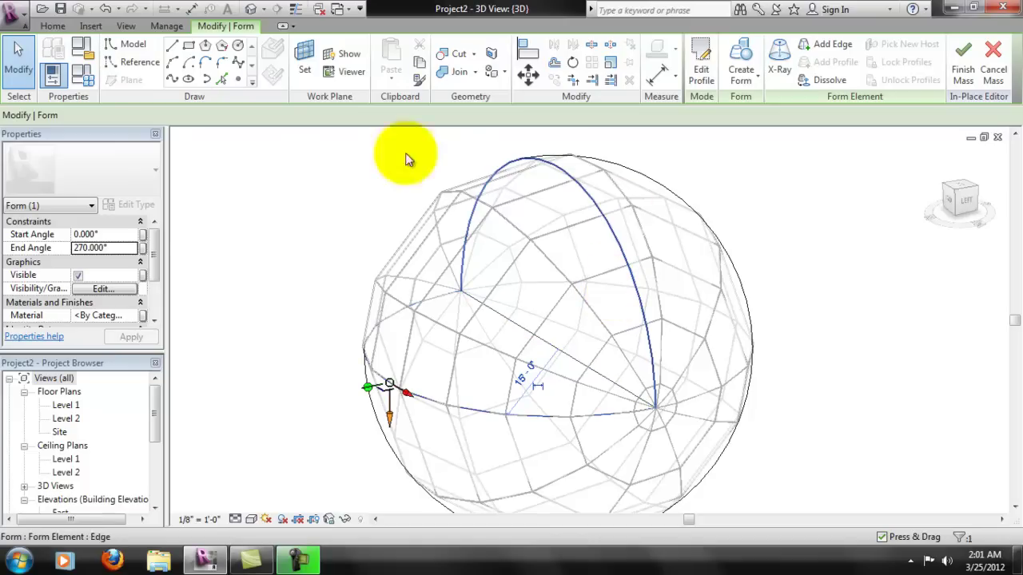
{"action": "left_click", "coordinate": [119, 250]}
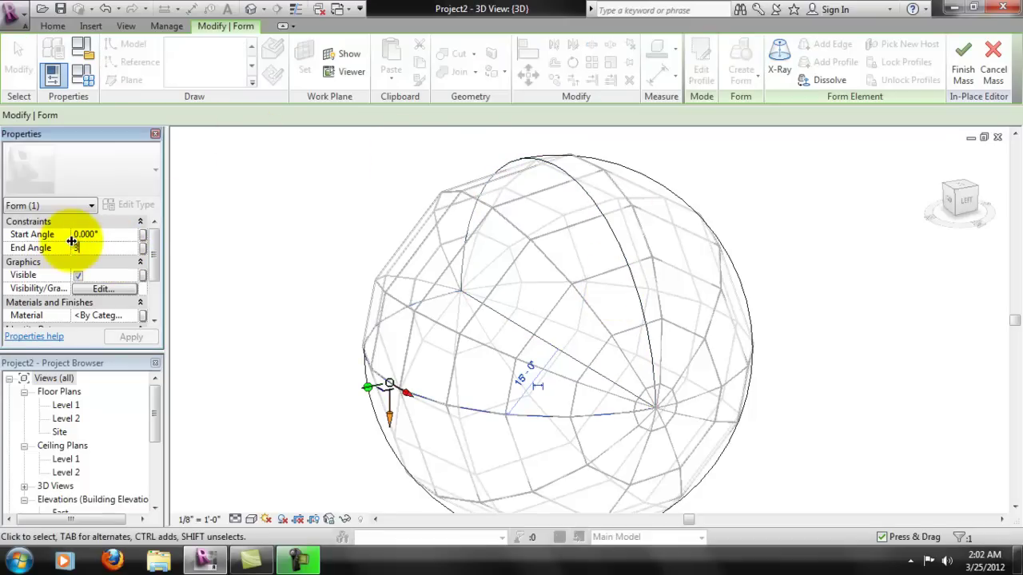
{"action": "left_click", "coordinate": [140, 339]}
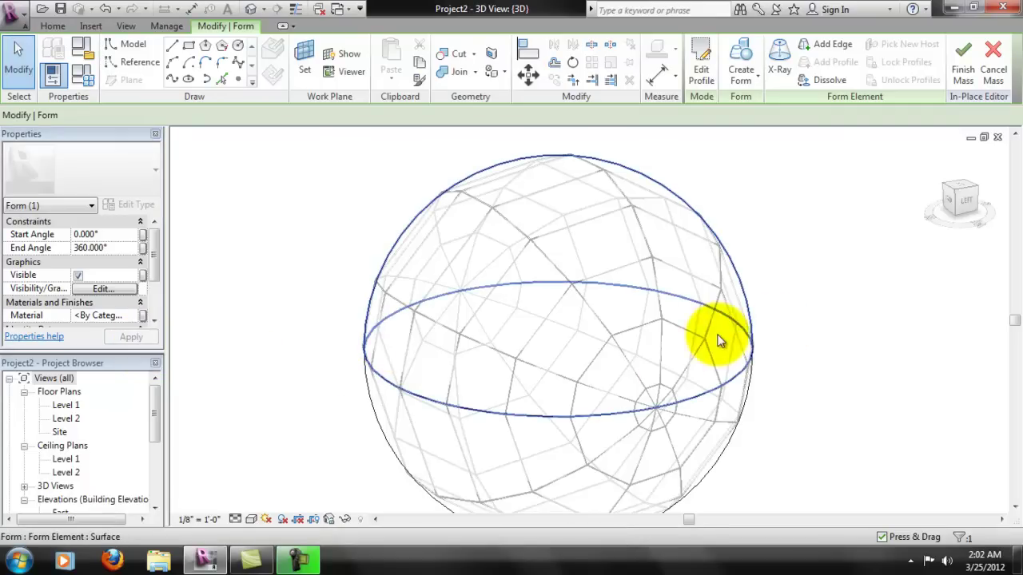
Select the sphere's upper surface and open its profile for editing
{"action": "middle_click_drag", "start_coordinate": [219, 336], "coordinate": [594, 213], "text": "shift"}
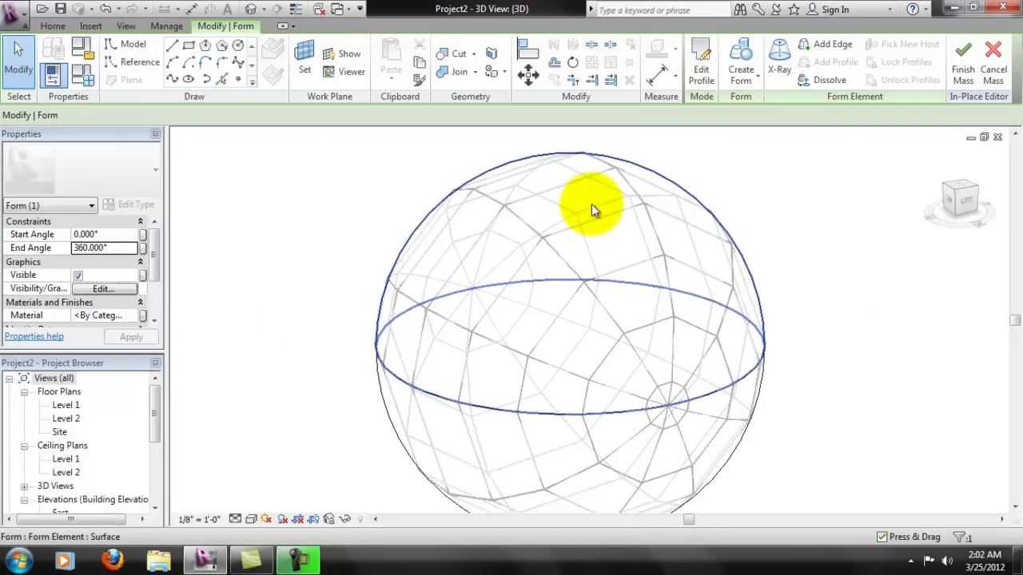
{"action": "left_click", "coordinate": [672, 181]}
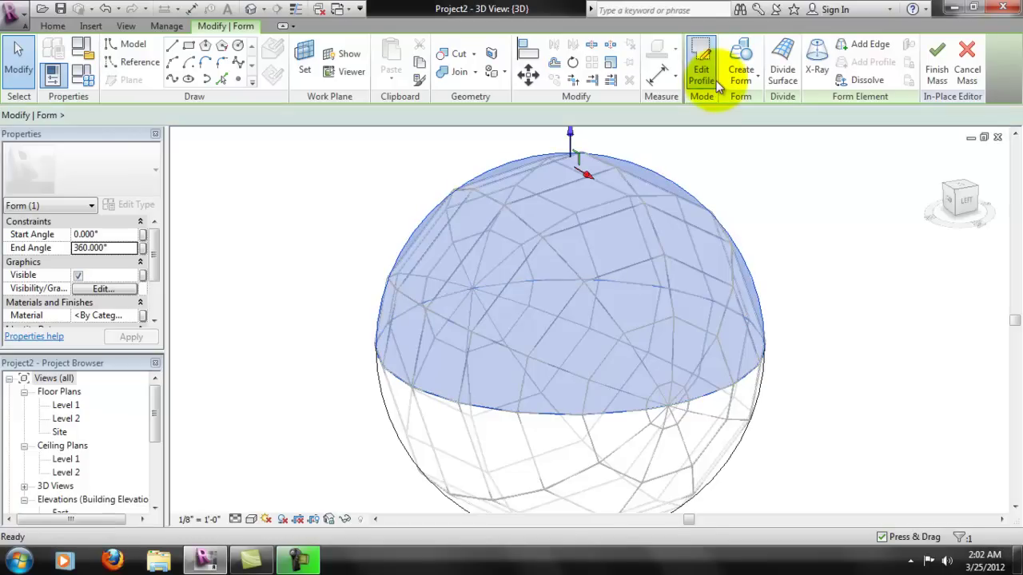
{"action": "left_click", "coordinate": [701, 64]}
Draw a line in the half-circle profile from the midpoint of the arc to the midpoint of the straight base line
{"action": "middle_click_drag", "start_coordinate": [838, 347], "coordinate": [603, 398], "text": "shift"}
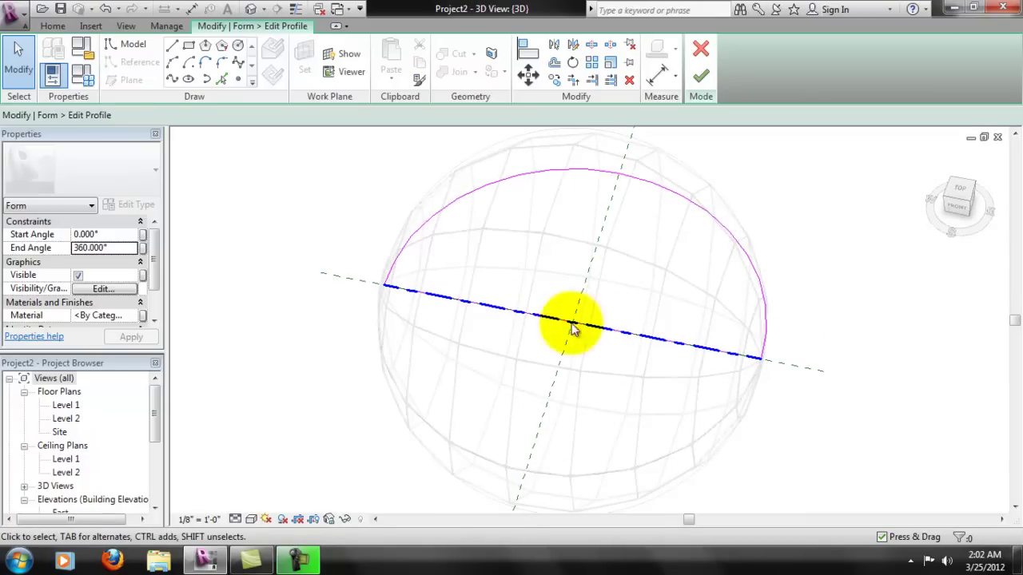
{"action": "scroll", "coordinate": [625, 242], "scroll_direction": "up", "scroll_amount": 1}
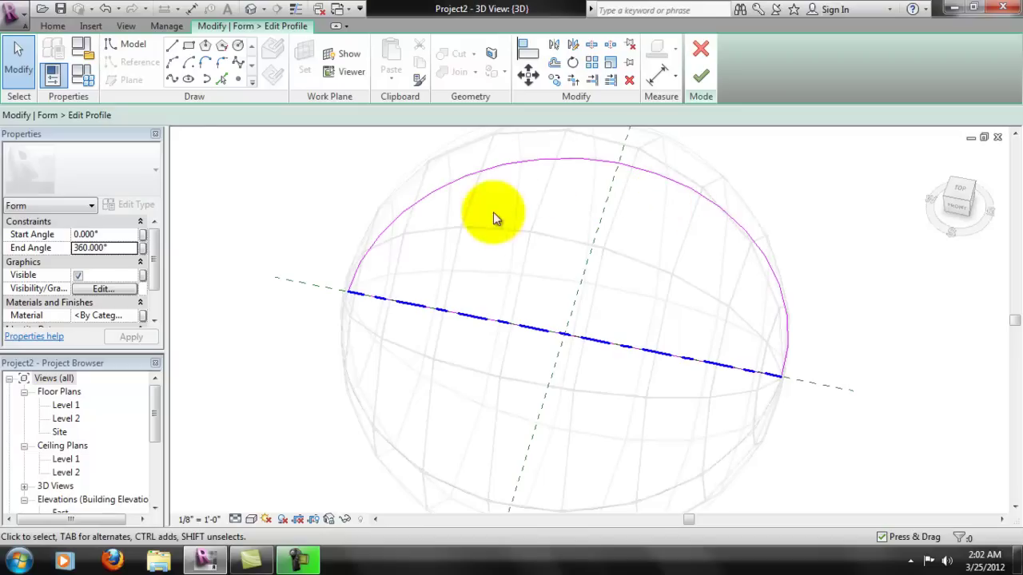
{"action": "left_click", "coordinate": [172, 46]}
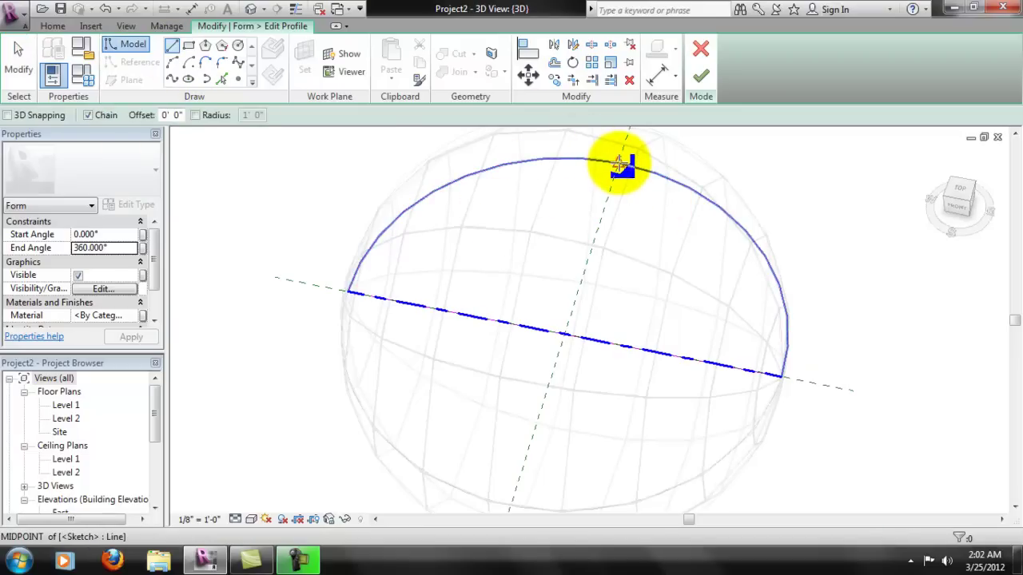
{"action": "left_click", "coordinate": [619, 165]}
{"action": "left_click", "coordinate": [566, 332]}
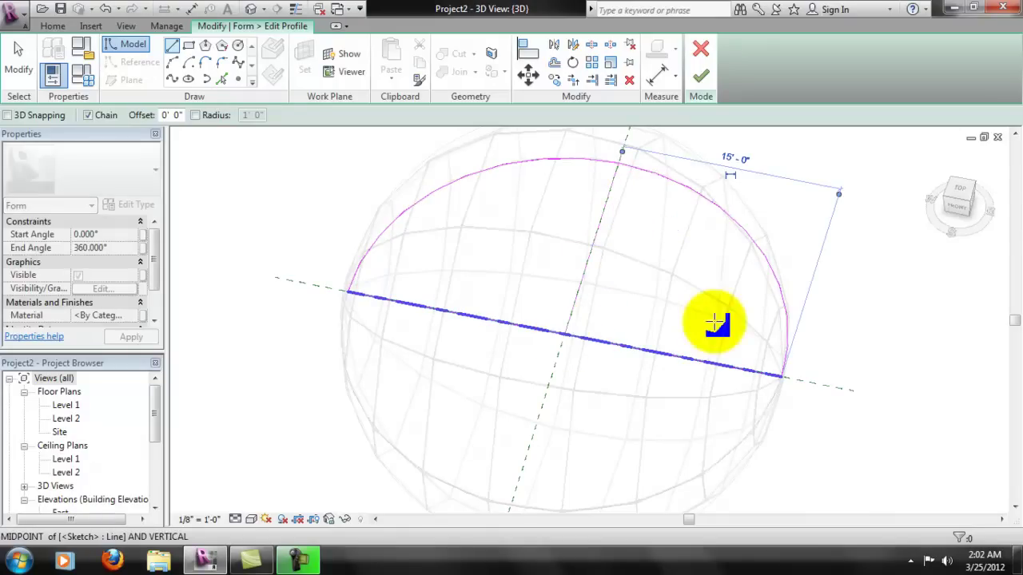
Shorten the axis of rotation to about 3' 6", keeping it at one end of the base line
{"action": "left_click", "coordinate": [593, 343]}
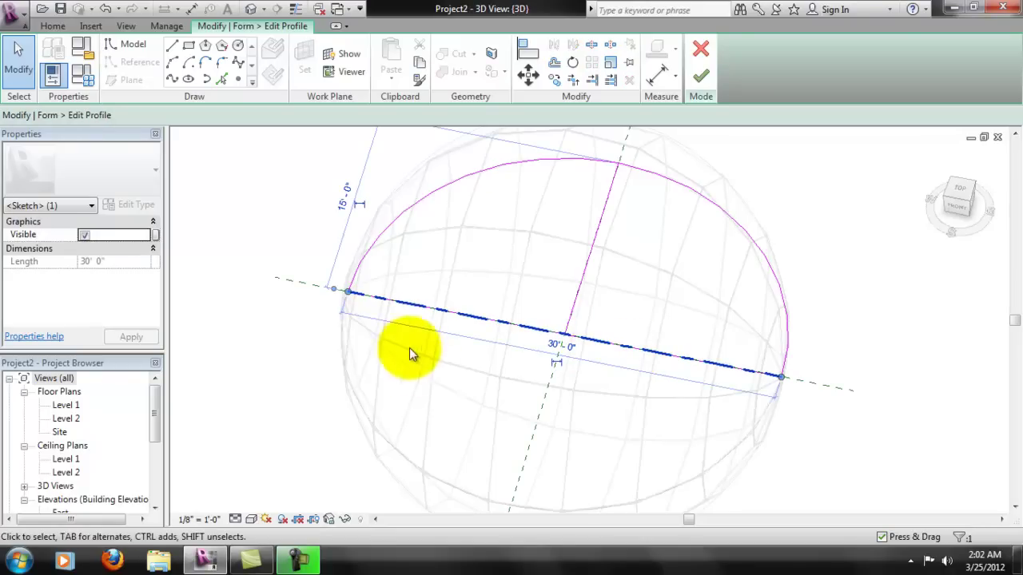
{"action": "left_click_drag", "start_coordinate": [349, 302], "coordinate": [730, 365]}
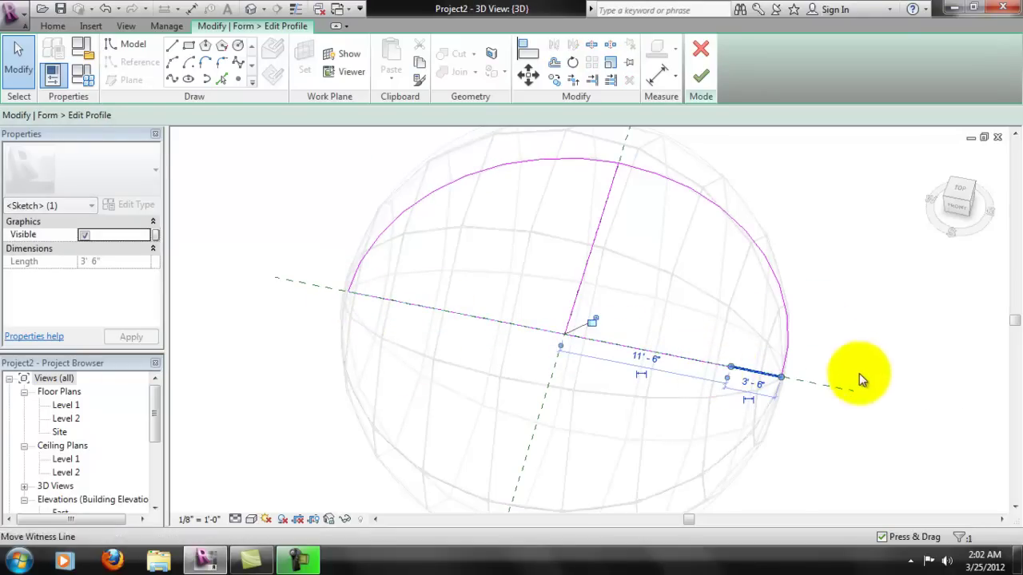
{"action": "left_click", "coordinate": [771, 387]}
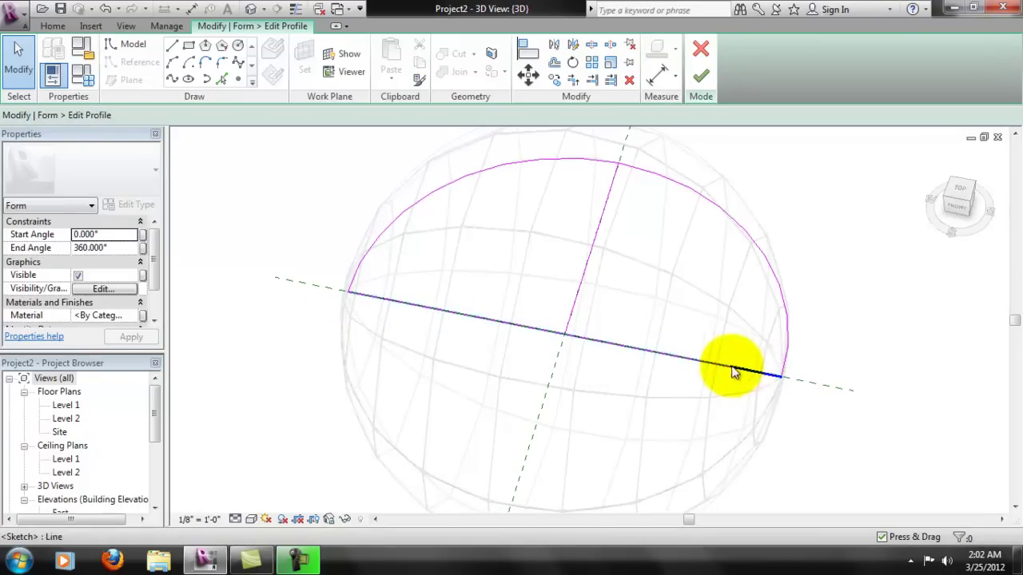
{"action": "scroll", "coordinate": [757, 381], "scroll_direction": "up", "scroll_amount": 2}
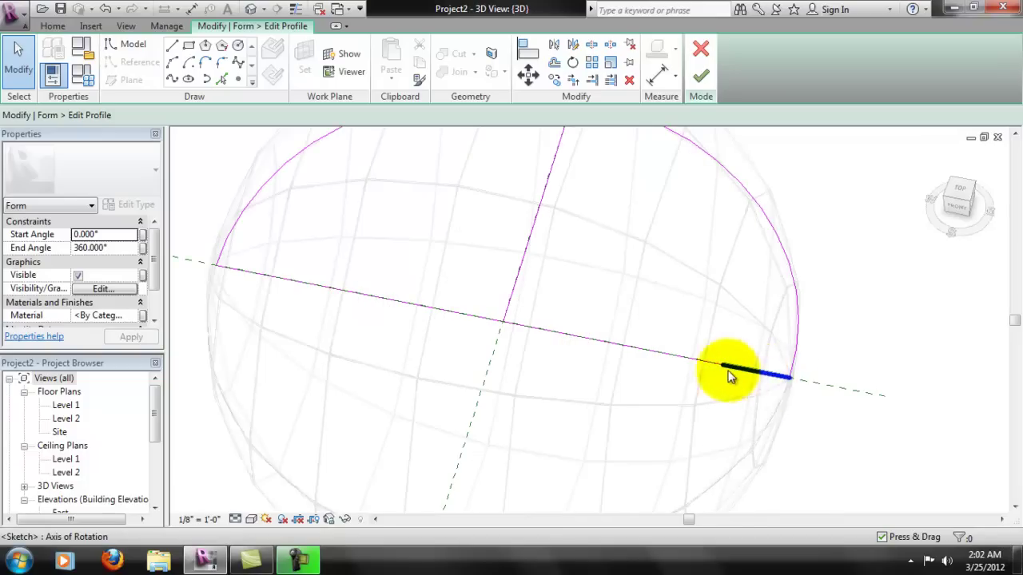
{"action": "scroll", "coordinate": [777, 384], "scroll_direction": "down", "scroll_amount": 1}
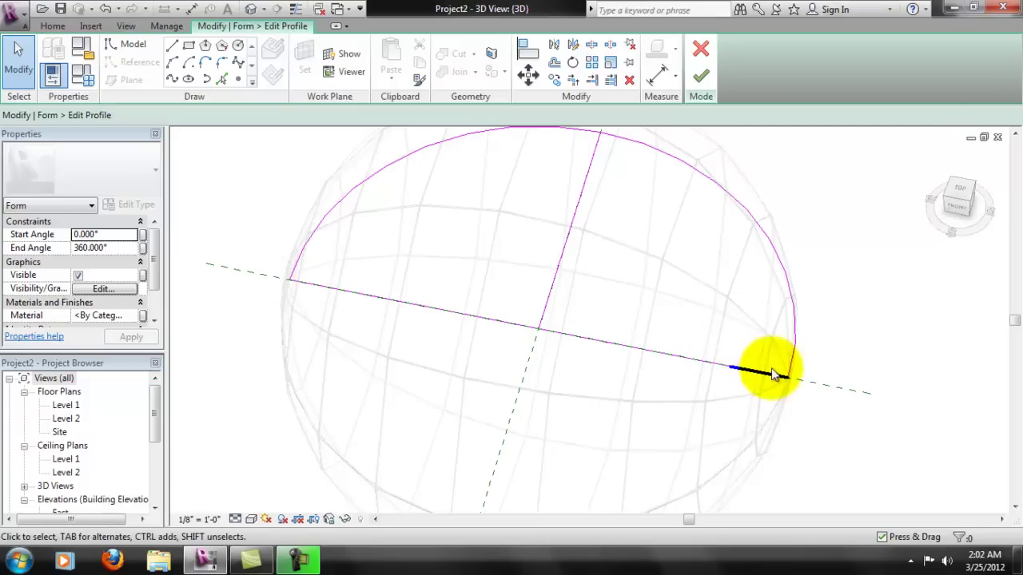
Trim the arc and the base line to the new radial line, leaving a closed quarter-circle profile around the shortened axis
{"action": "mouse_move", "coordinate": [735, 381]}
{"action": "middle_mouse_down", "text": "shift"}
{"action": "mouse_move", "coordinate": [678, 345]}
{"action": "mouse_move", "coordinate": [633, 293]}
{"action": "mouse_move", "coordinate": [612, 304]}
{"action": "mouse_move", "coordinate": [559, 406]}
{"action": "mouse_move", "coordinate": [653, 436]}
{"action": "mouse_move", "coordinate": [680, 413]}
{"action": "mouse_move", "coordinate": [564, 392]}
{"action": "middle_mouse_up", "text": "shift"}
{"action": "middle_click_drag", "start_coordinate": [581, 336], "coordinate": [581, 267], "text": "shift"}
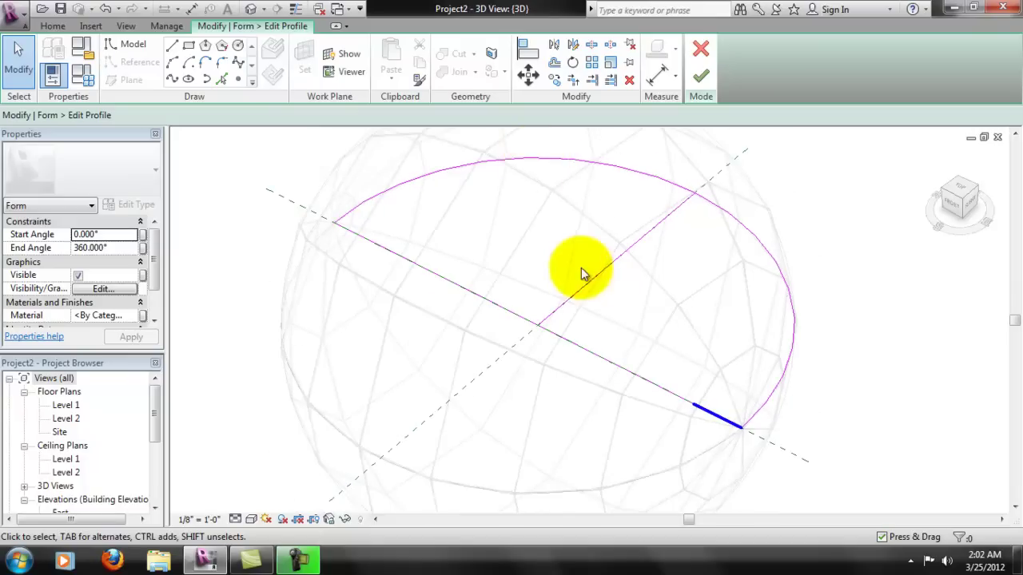
{"action": "left_click", "coordinate": [574, 80]}
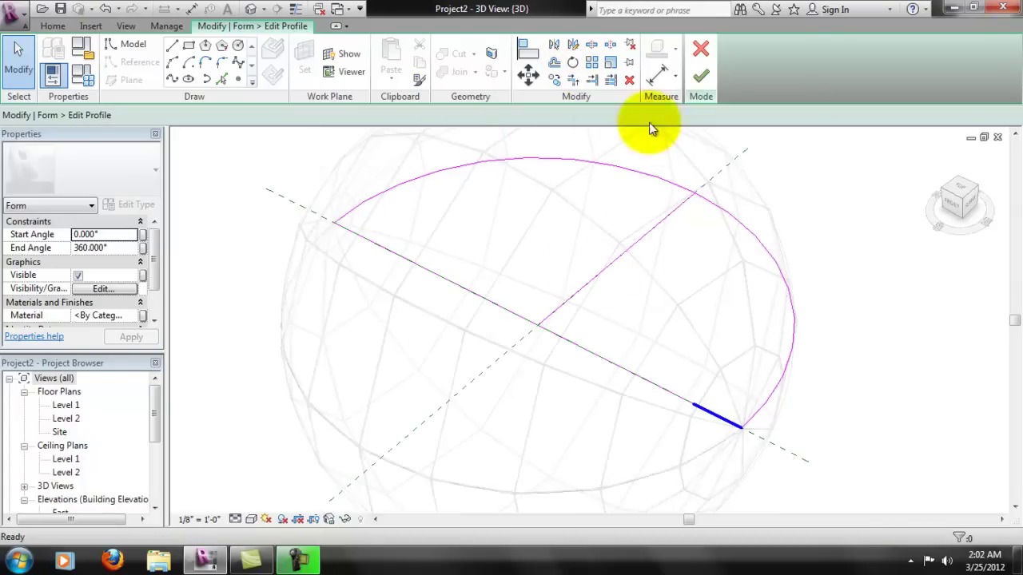
{"action": "left_click", "coordinate": [699, 195]}
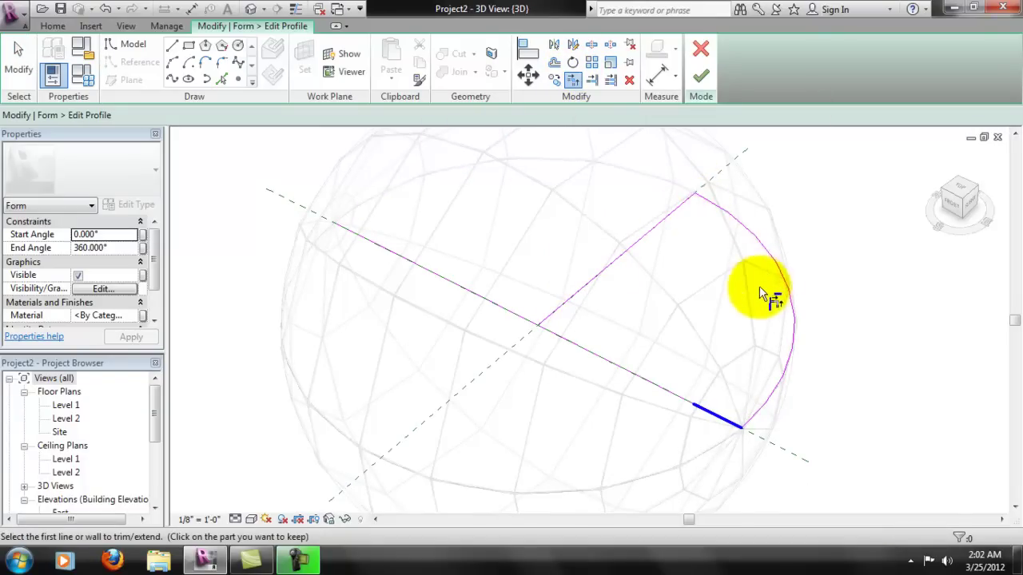
{"action": "scroll", "coordinate": [543, 332], "scroll_direction": "up", "scroll_amount": 2}
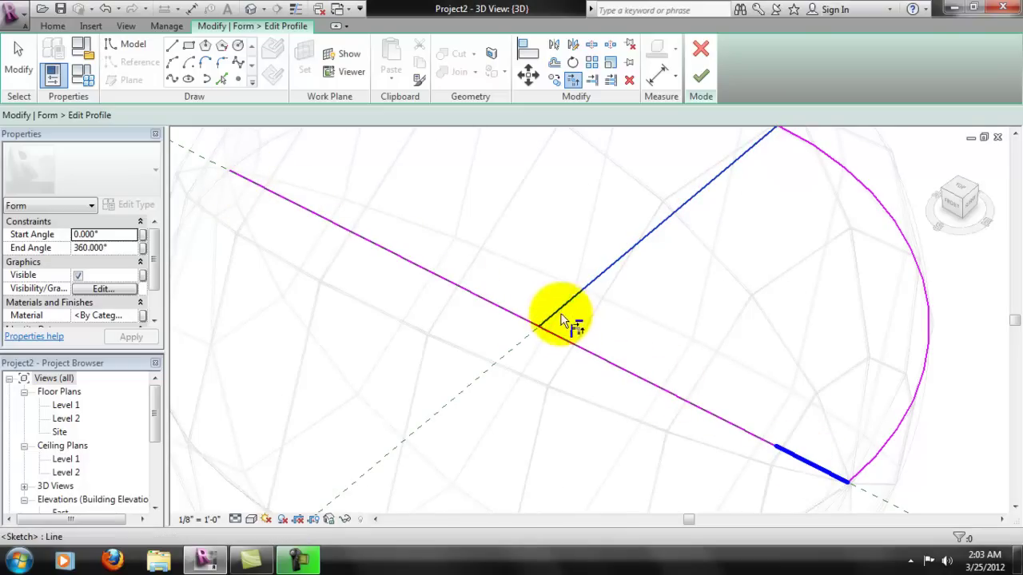
{"action": "left_click", "coordinate": [560, 342]}
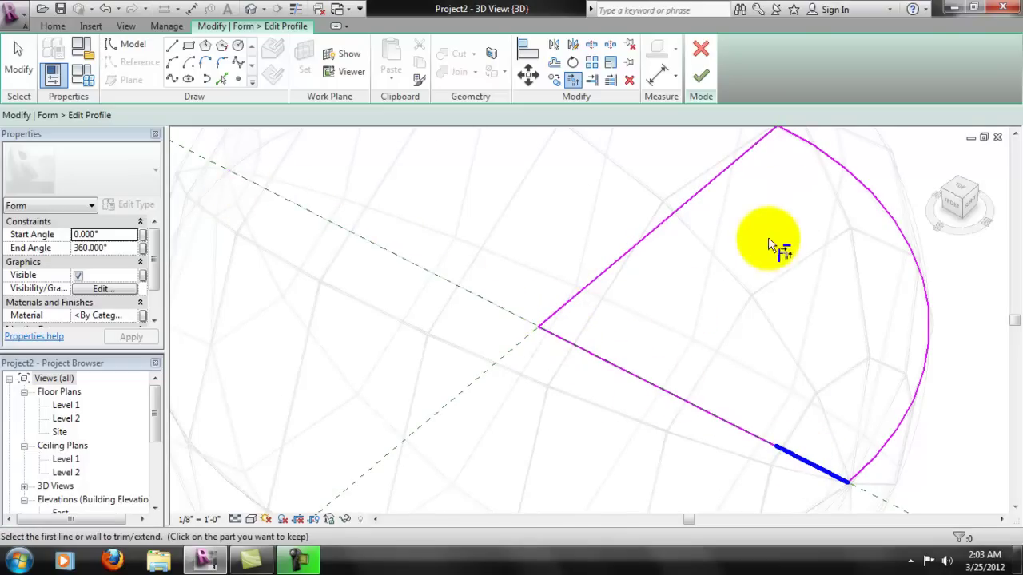
{"action": "scroll", "coordinate": [792, 256], "scroll_direction": "down", "scroll_amount": 3}
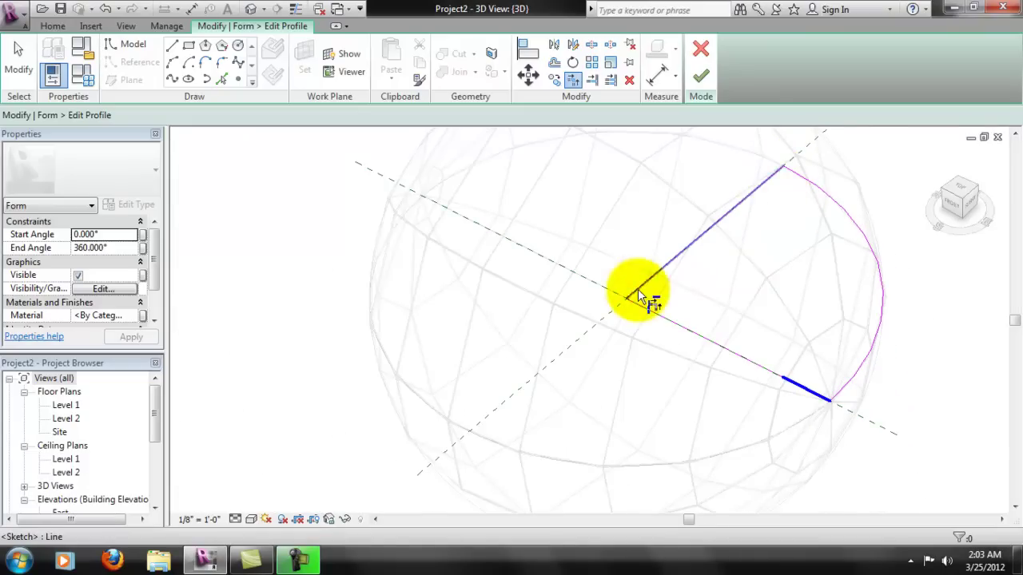
Finish the profile edit to rebuild the revolved form from the closed quarter-circle profile
{"action": "scroll", "coordinate": [929, 388], "scroll_direction": "up", "scroll_amount": 2}
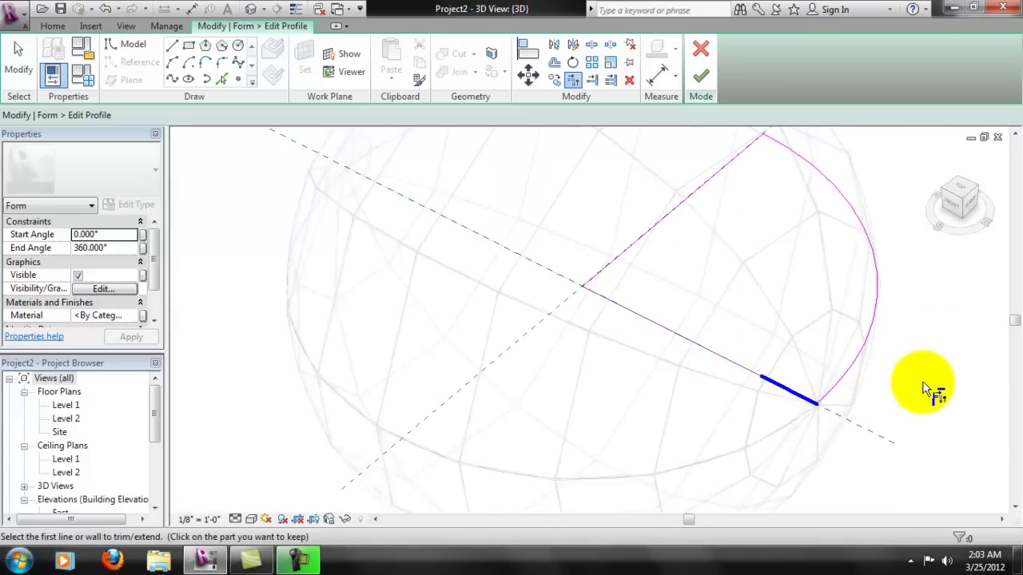
{"action": "scroll", "coordinate": [932, 382], "scroll_direction": "down", "scroll_amount": 5}
{"action": "scroll", "coordinate": [921, 336], "scroll_direction": "up", "scroll_amount": 2}
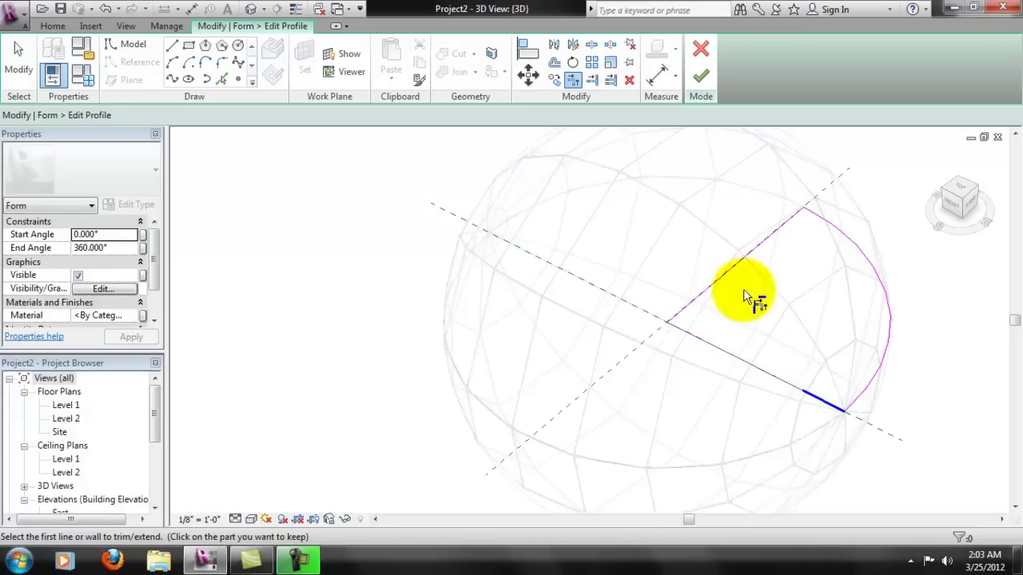
{"action": "middle_click_drag", "start_coordinate": [818, 308], "coordinate": [810, 281], "text": "shift"}
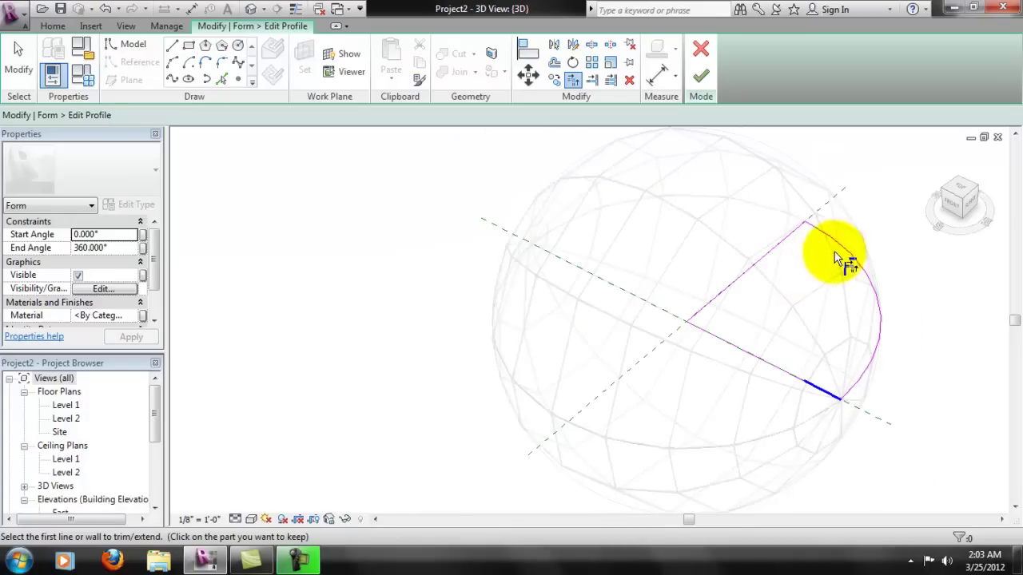
{"action": "left_click", "coordinate": [787, 228]}
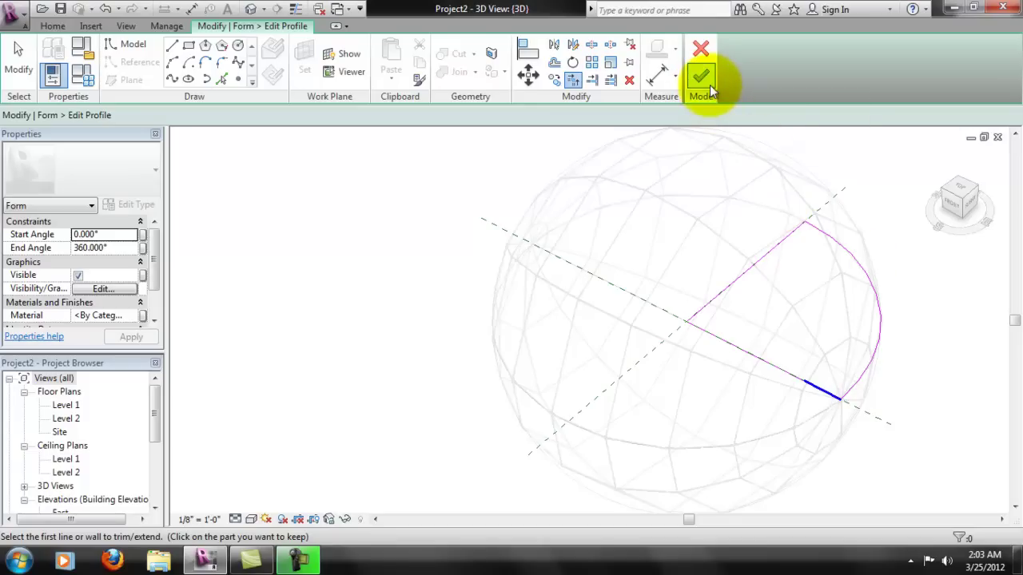
{"action": "left_click", "coordinate": [701, 77]}
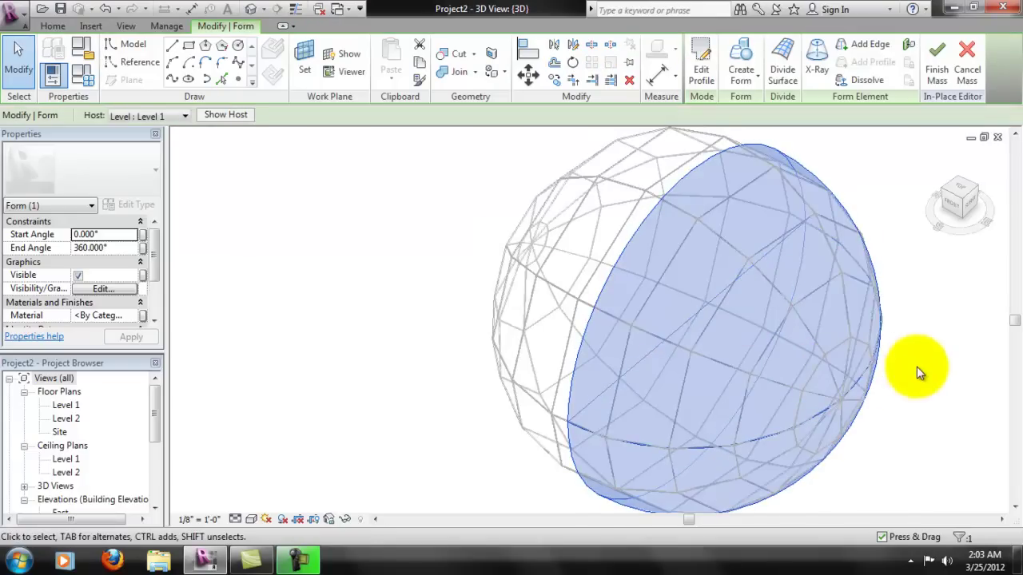
Check the reshaped form against the existing curtain grid and finish the in-place mass
{"action": "middle_click_drag", "start_coordinate": [709, 236], "coordinate": [565, 192], "text": "shift"}
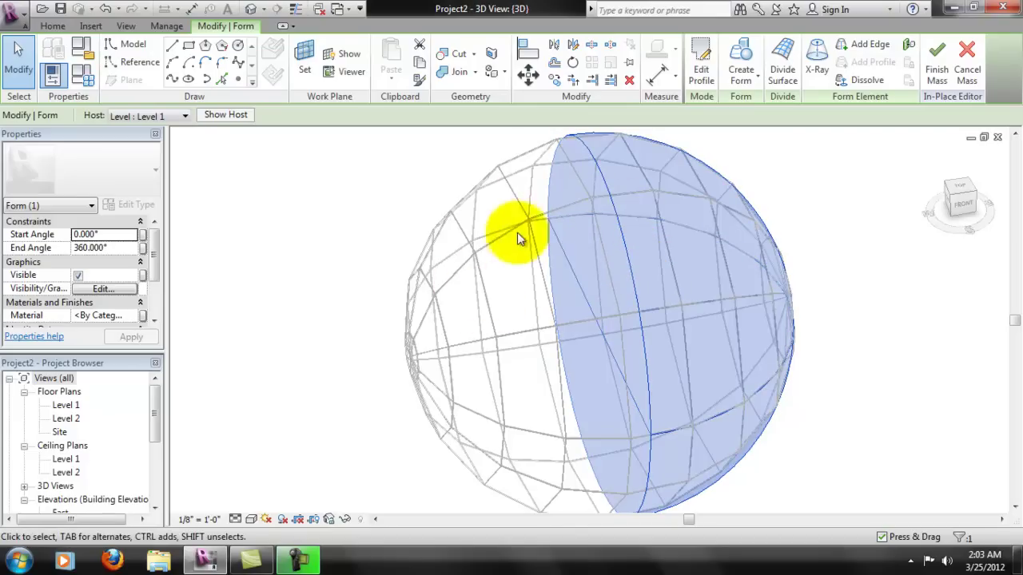
{"action": "left_click", "coordinate": [553, 223]}
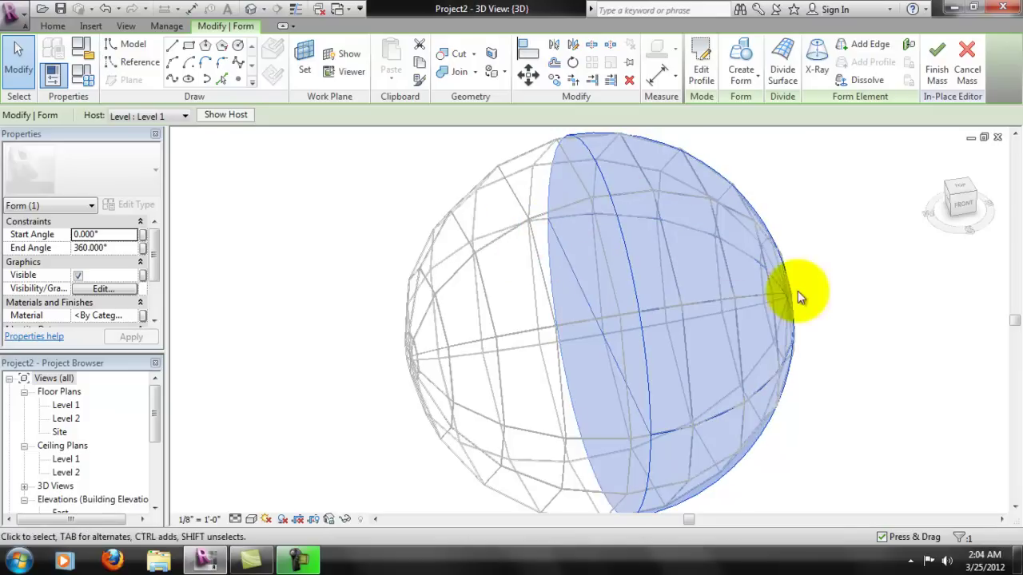
{"action": "middle_click_drag", "start_coordinate": [703, 289], "coordinate": [515, 229], "text": "shift"}
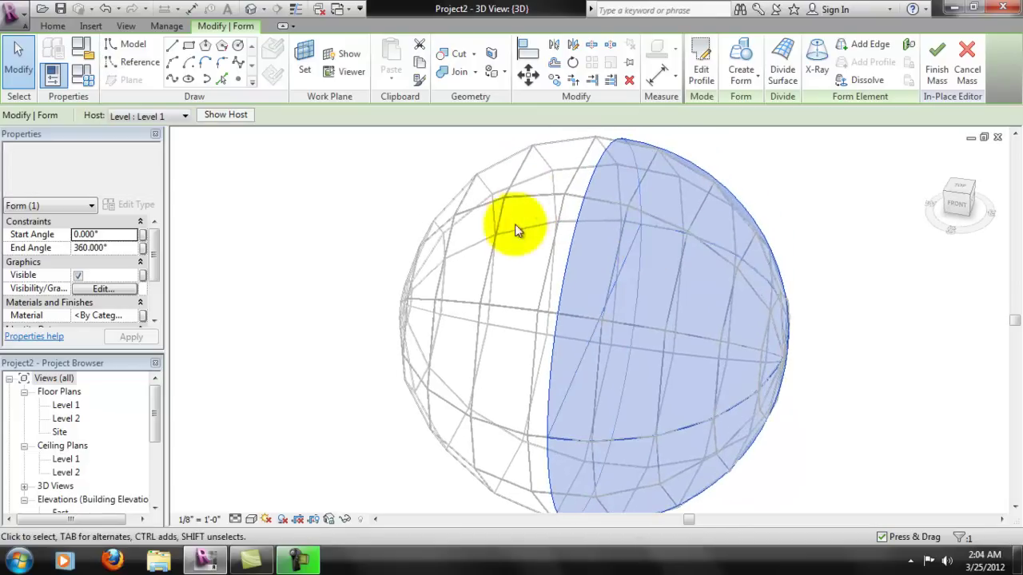
{"action": "left_click", "coordinate": [598, 173]}
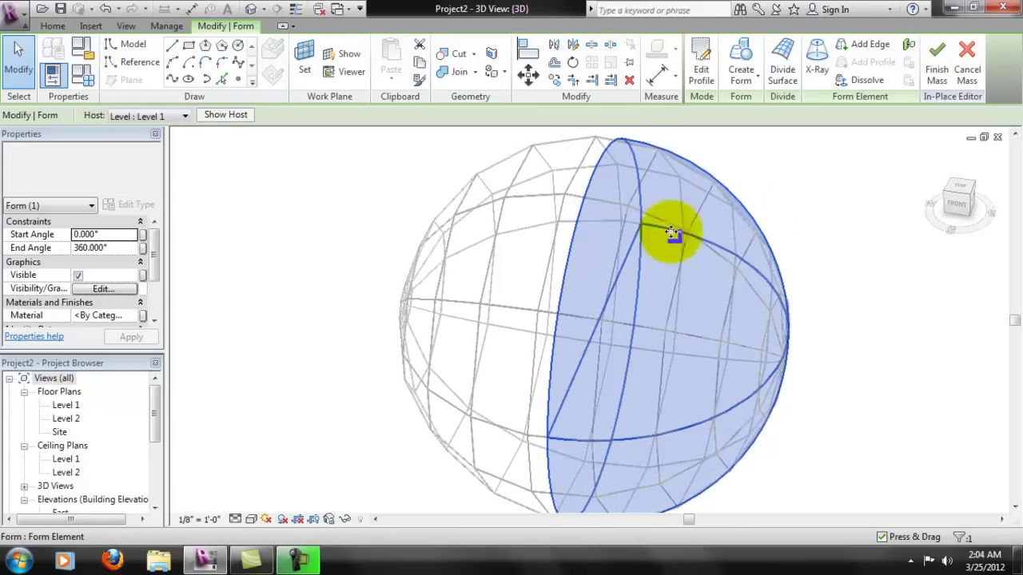
{"action": "left_click", "coordinate": [936, 60]}
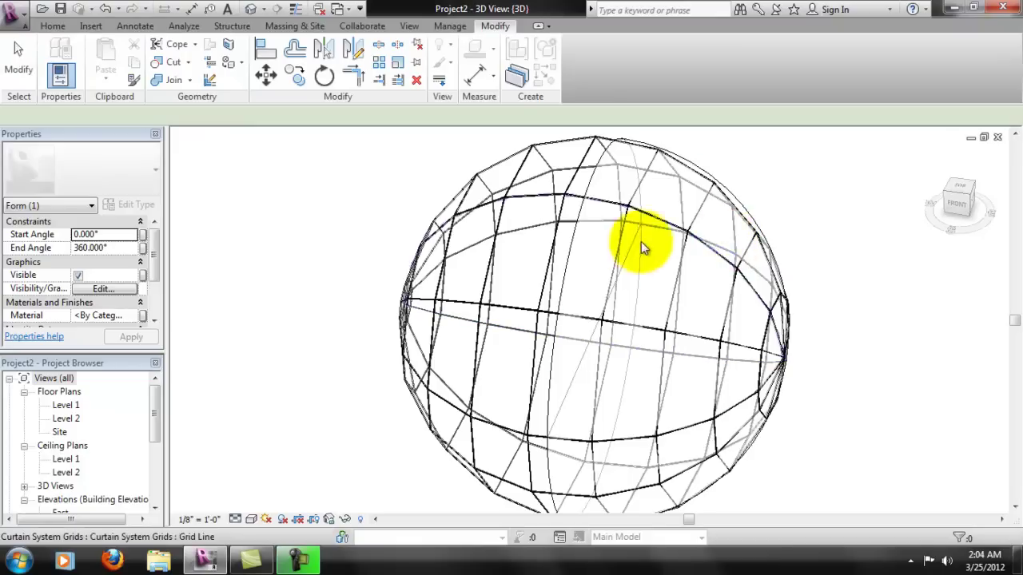
{"action": "left_click", "coordinate": [528, 201]}
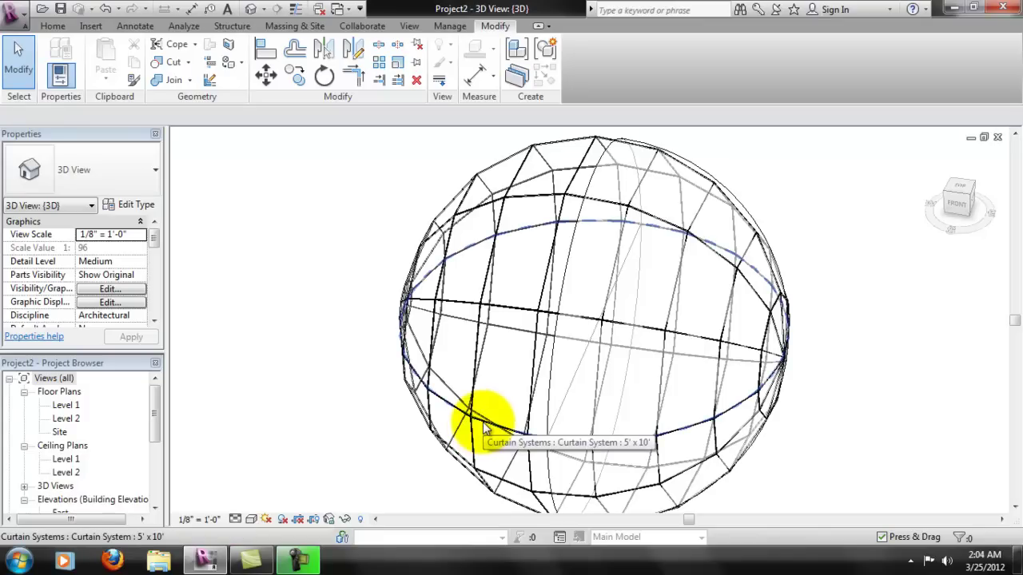
{"action": "left_click", "coordinate": [505, 205]}
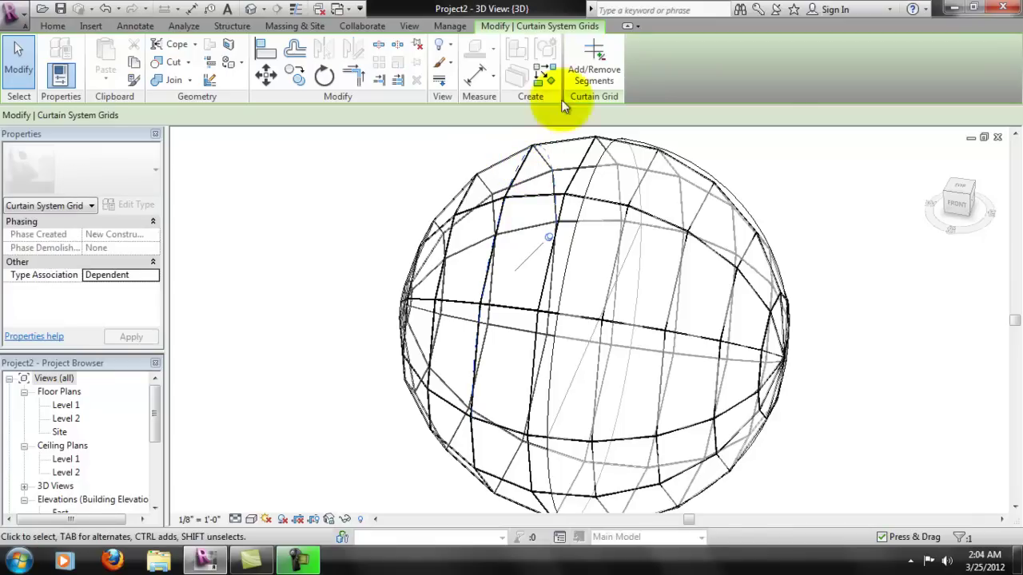
{"action": "left_click", "coordinate": [589, 75]}
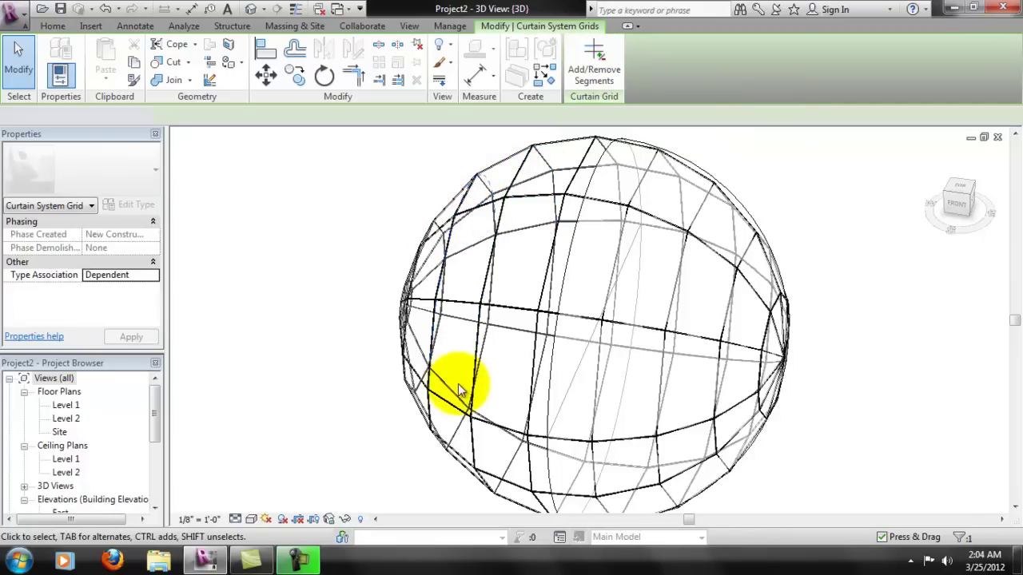
{"action": "key", "text": "Escape"}
Select the 5' x 10' curtain system and update it to the reshaped mass face
{"action": "left_click", "coordinate": [754, 429]}
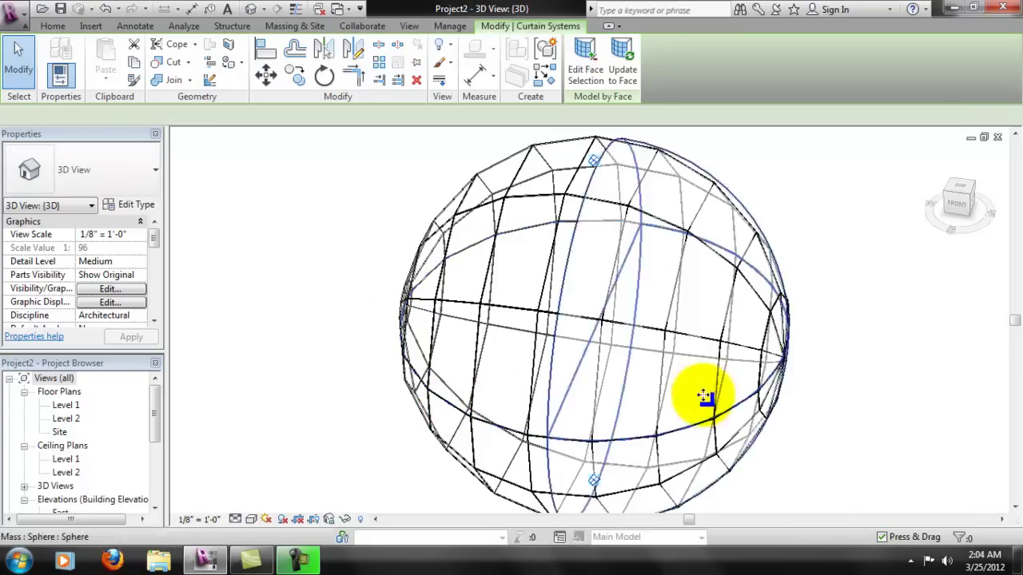
{"action": "left_click", "coordinate": [620, 68]}
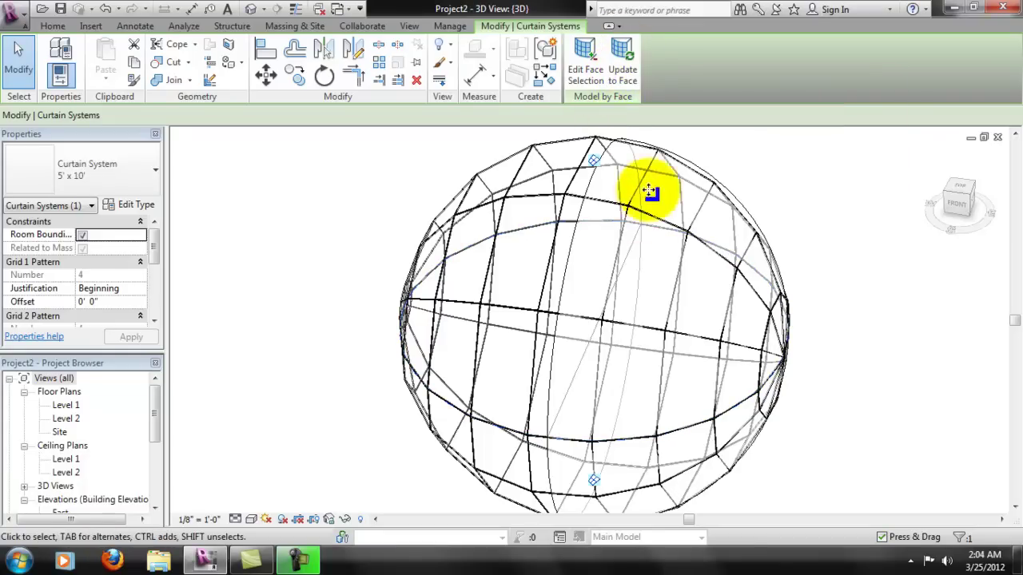
{"action": "mouse_move", "coordinate": [765, 355]}
{"action": "middle_mouse_down"}
{"action": "mouse_move", "coordinate": [726, 320]}
{"action": "mouse_move", "coordinate": [770, 356]}
{"action": "middle_mouse_up"}
{"action": "left_click", "coordinate": [771, 356]}
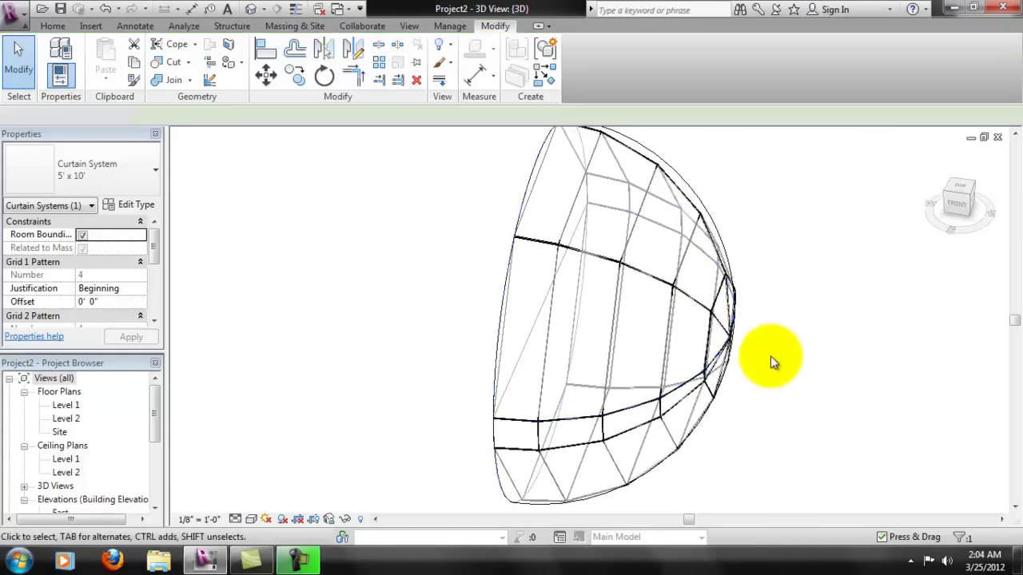
Select the updated curtain system and set its Grid 1 Pattern justification to Center
{"action": "middle_click_drag", "start_coordinate": [775, 404], "coordinate": [519, 348], "text": "shift"}
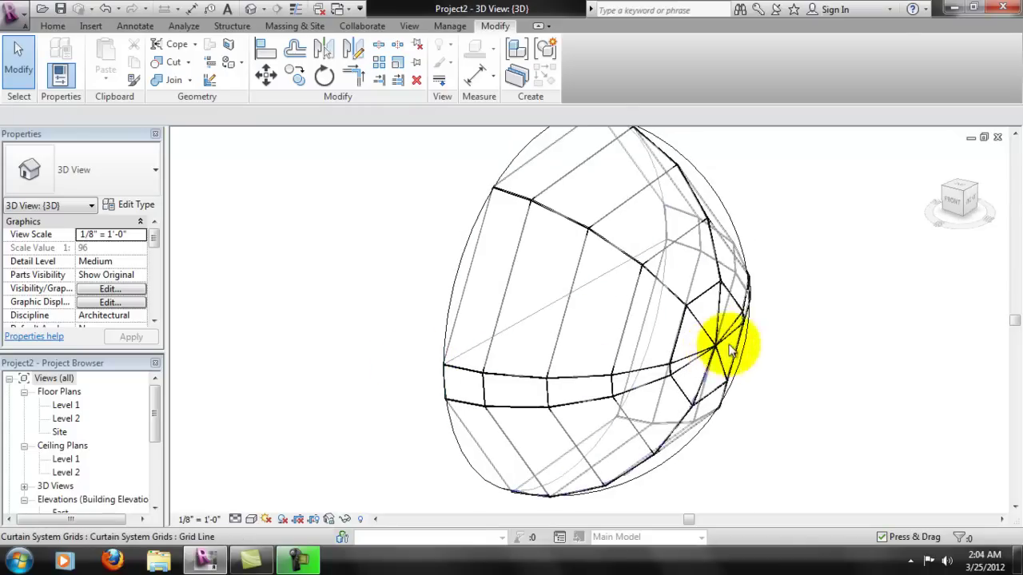
{"action": "middle_click_drag", "start_coordinate": [685, 327], "coordinate": [670, 301], "text": "shift"}
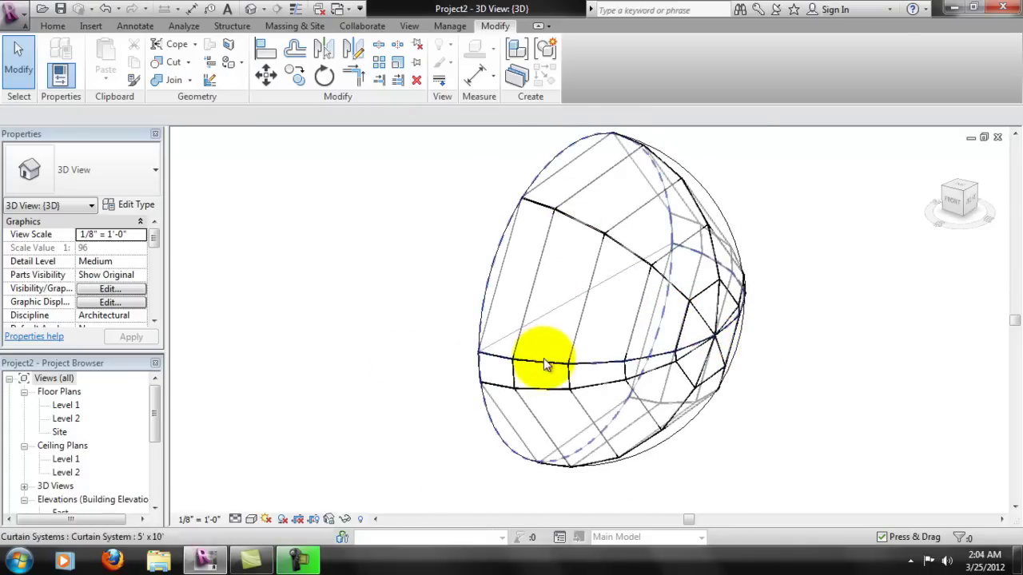
{"action": "left_click", "coordinate": [489, 228]}
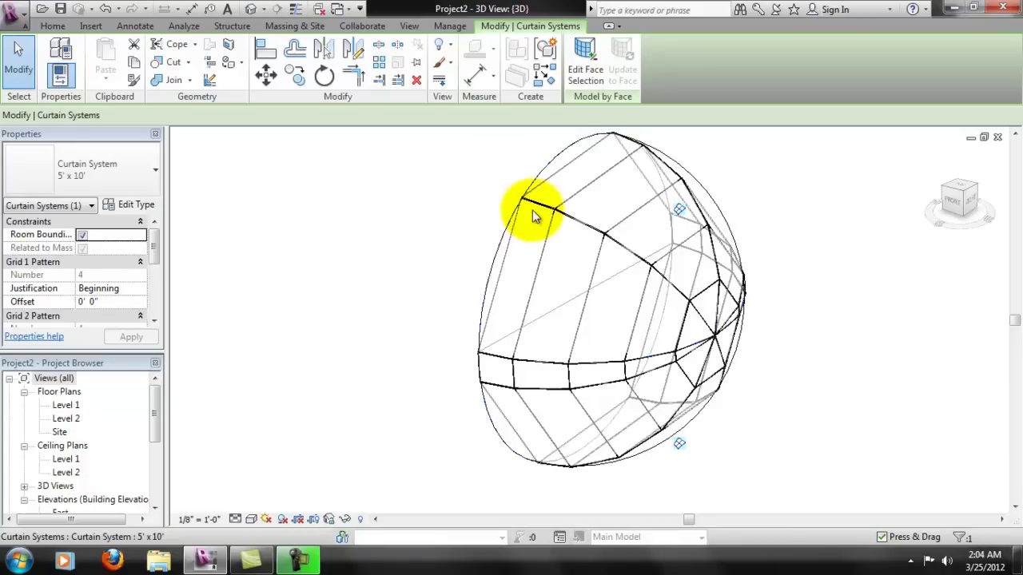
{"action": "middle_click_drag", "start_coordinate": [739, 248], "coordinate": [678, 279], "text": "shift"}
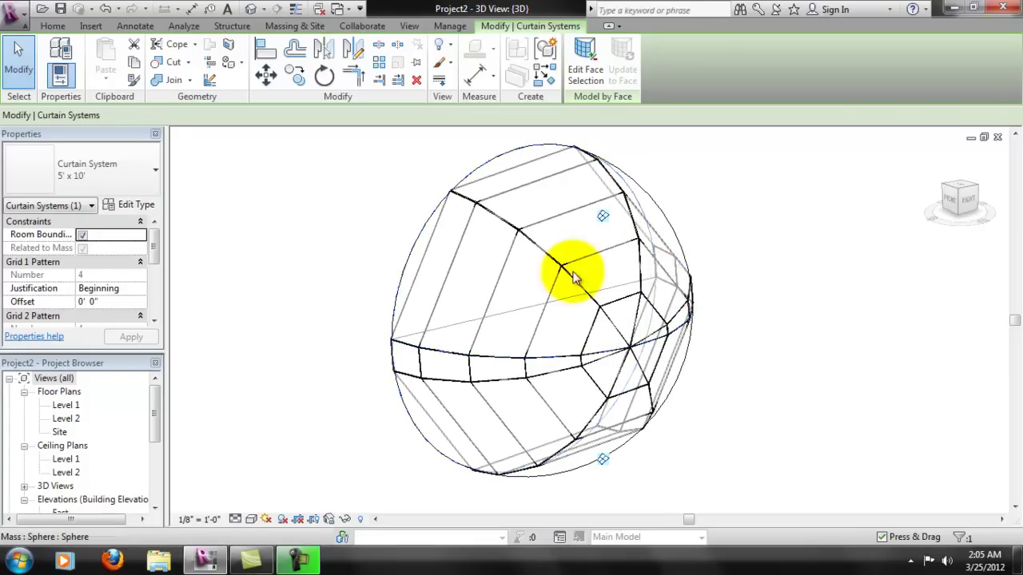
{"action": "scroll", "coordinate": [151, 267], "scroll_direction": "down", "scroll_amount": 2}
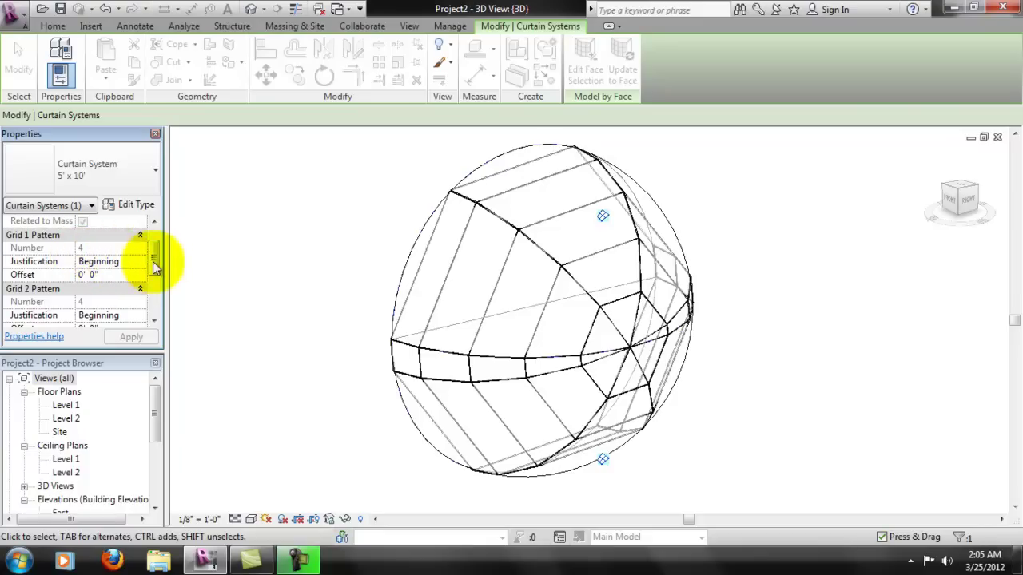
{"action": "scroll", "coordinate": [152, 272], "scroll_direction": "up", "scroll_amount": 1}
{"action": "left_click", "coordinate": [140, 276]}
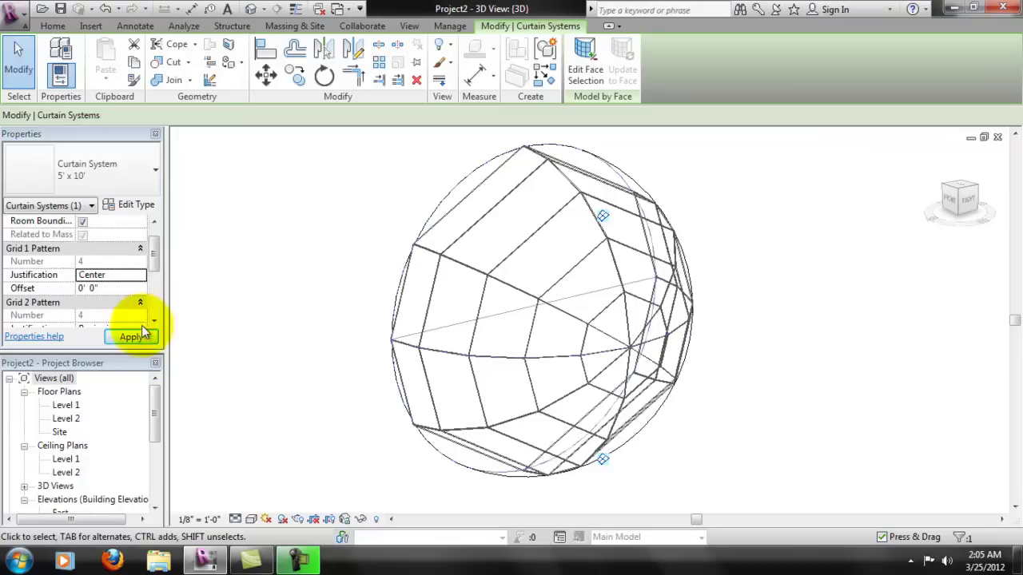
{"action": "left_click", "coordinate": [131, 337]}
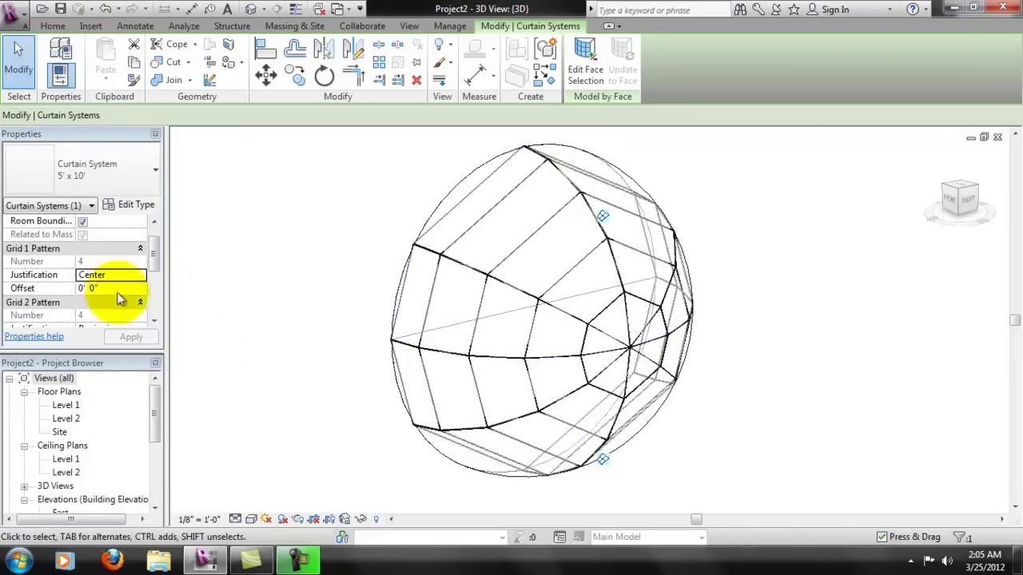
Set the curtain system's Grid 2 Pattern justification to Center and clear the selection
{"action": "scroll", "coordinate": [157, 272], "scroll_direction": "down", "scroll_amount": 1}
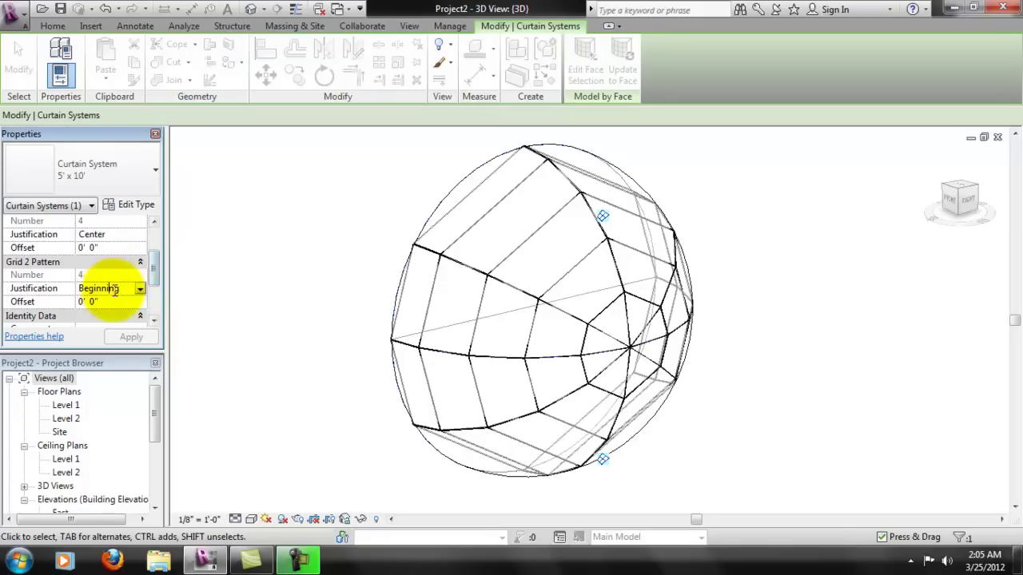
{"action": "left_click", "coordinate": [139, 289]}
{"action": "left_click", "coordinate": [100, 325]}
{"action": "left_click", "coordinate": [132, 336]}
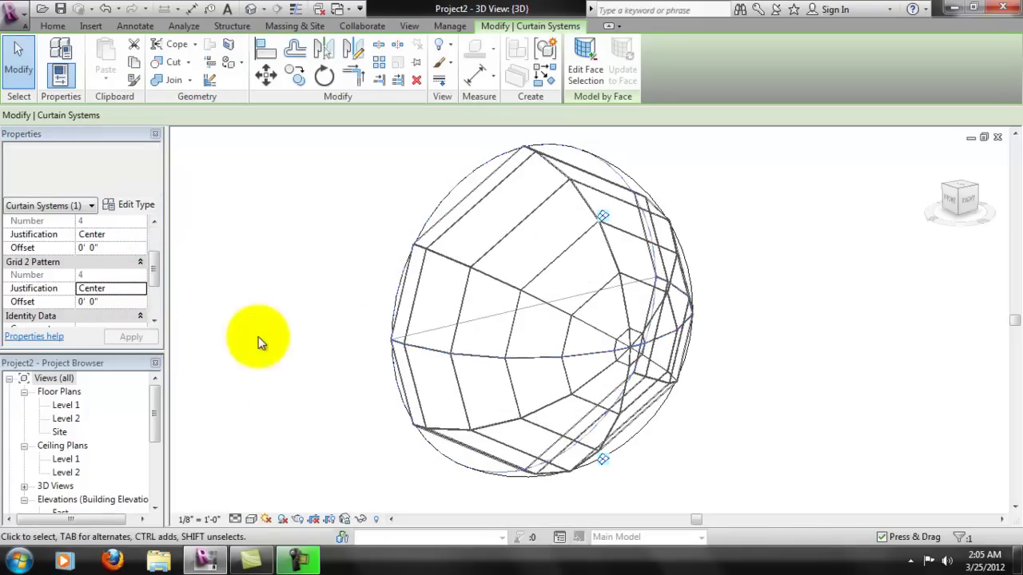
{"action": "left_click", "coordinate": [323, 305]}
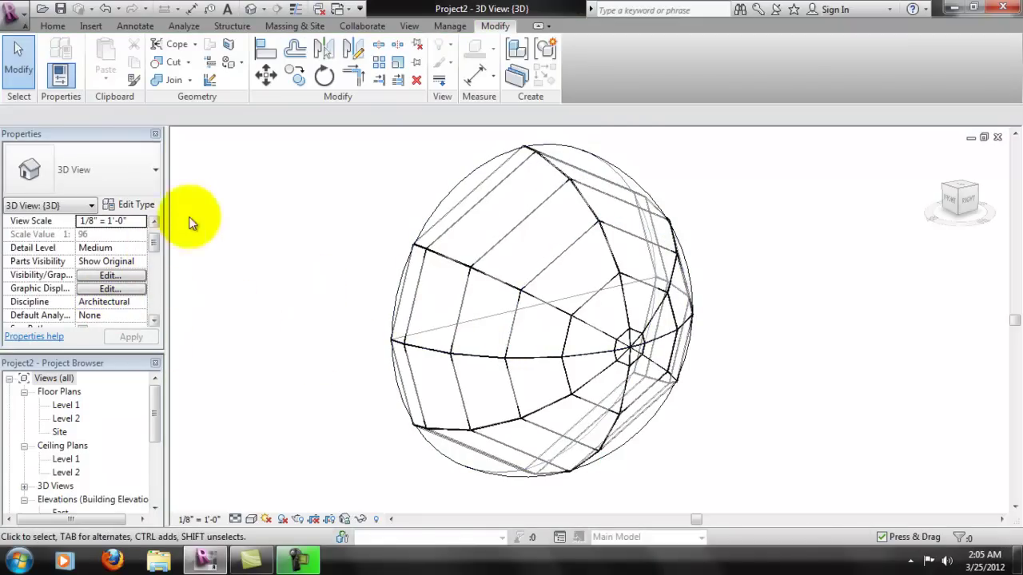
Duplicate the selected curtain system's 5' x 10' type under the name Custom
{"action": "left_click", "coordinate": [430, 217]}
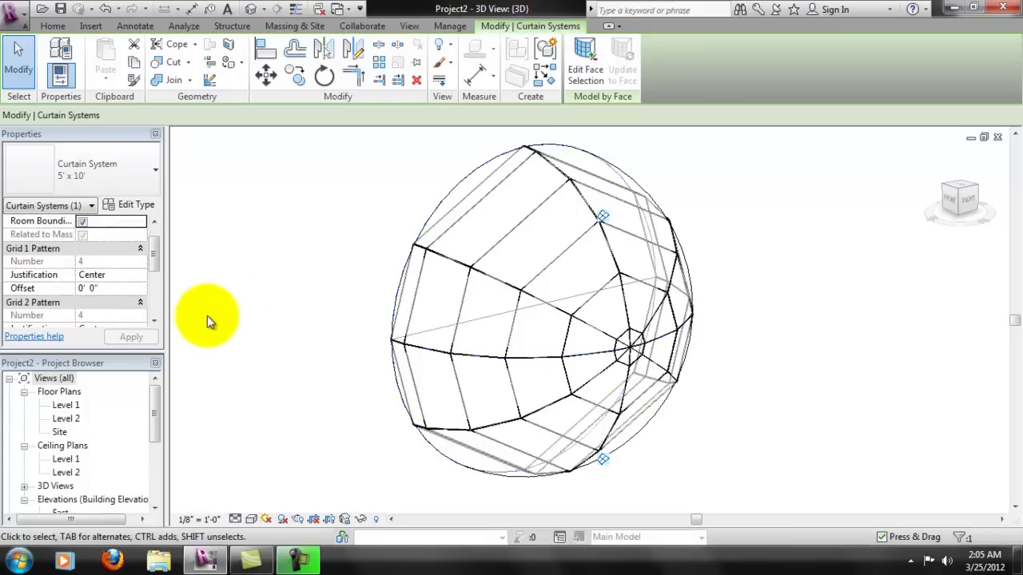
{"action": "left_click_drag", "start_coordinate": [155, 262], "coordinate": [153, 235]}
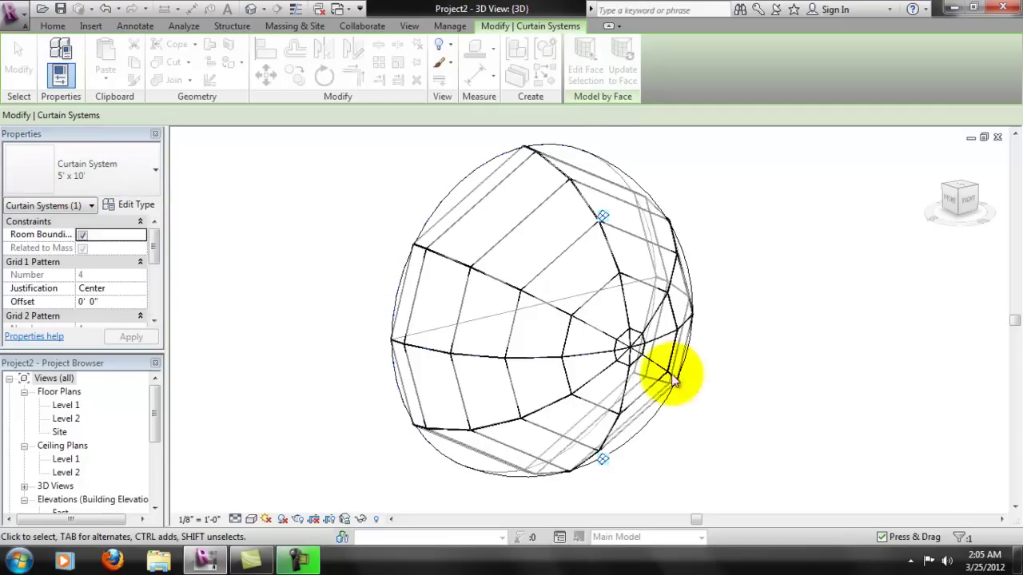
{"action": "left_click", "coordinate": [127, 206]}
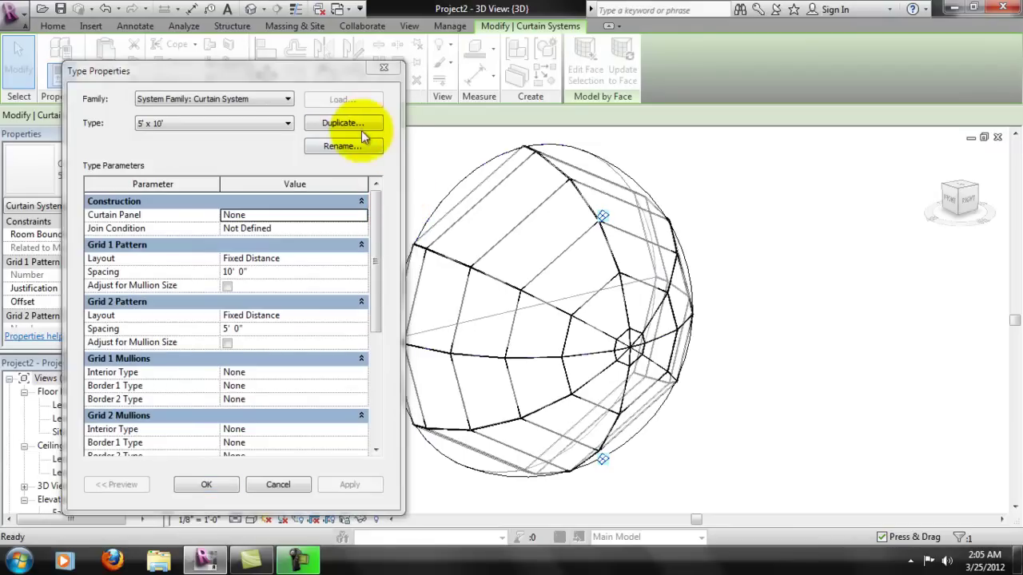
{"action": "left_click", "coordinate": [361, 126]}
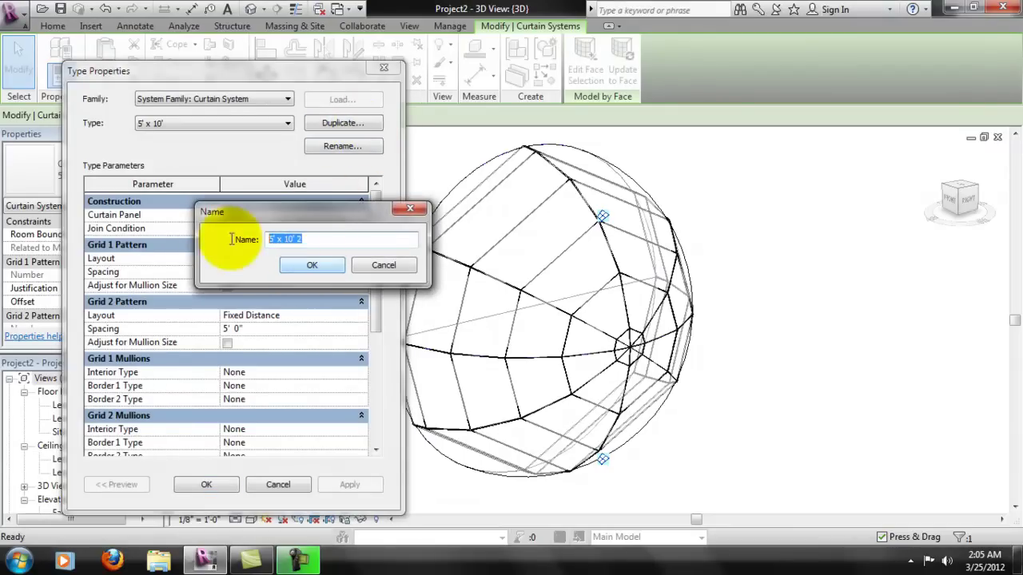
{"action": "type", "text": "Custom"}
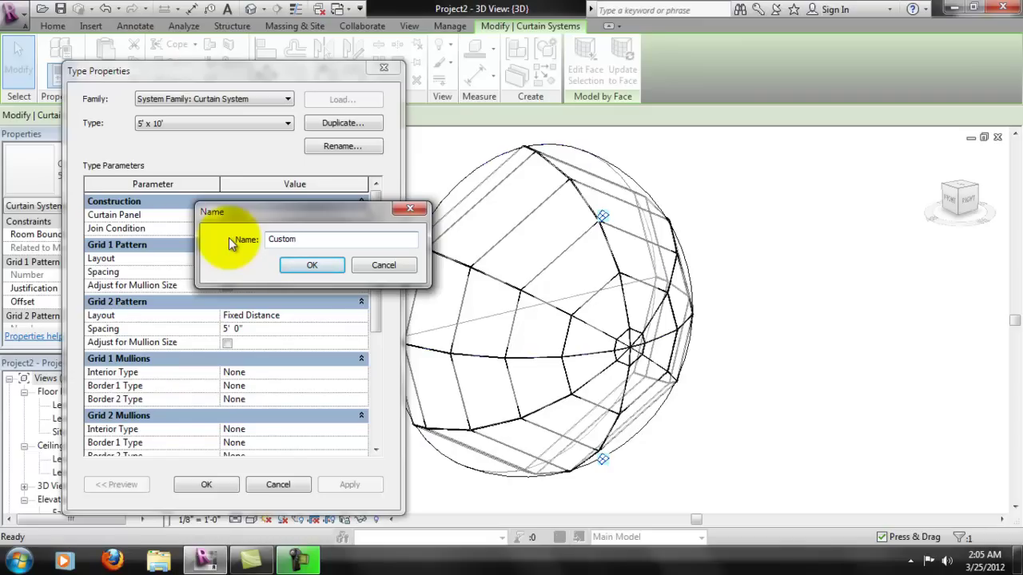
{"action": "left_click", "coordinate": [333, 264]}
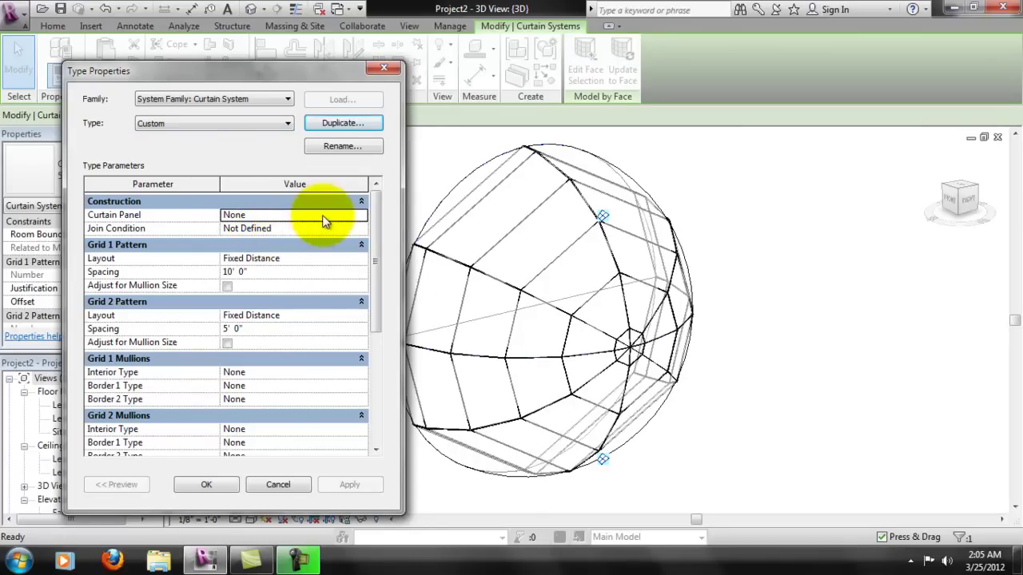
Set the Custom type's Curtain Panel to System Panel : Glazed and its Join Condition to Grid 2 Continuous
{"action": "left_click", "coordinate": [361, 216]}
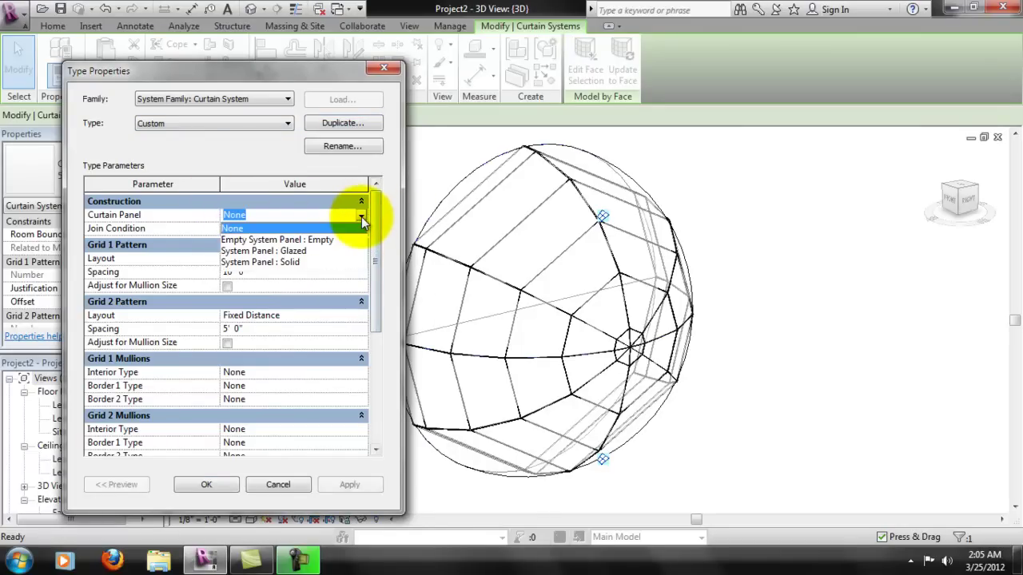
{"action": "left_click", "coordinate": [302, 247]}
{"action": "left_click", "coordinate": [320, 229]}
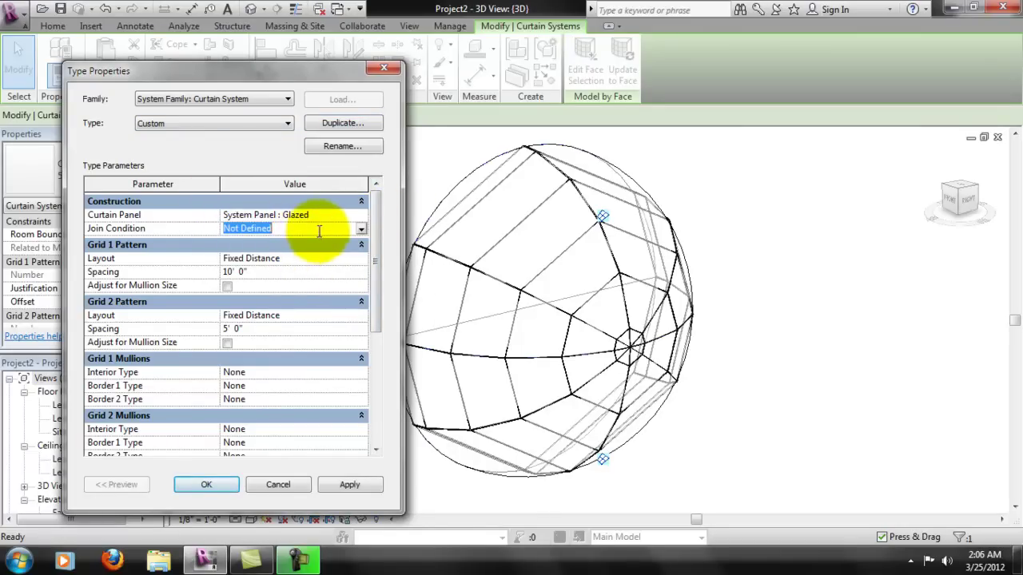
{"action": "left_click", "coordinate": [361, 230]}
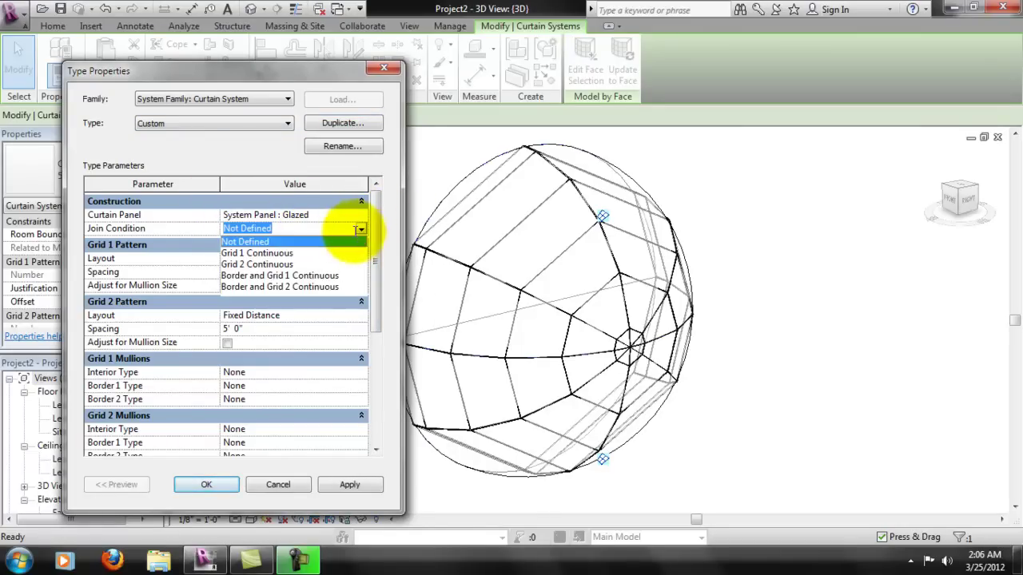
{"action": "left_click", "coordinate": [296, 264]}
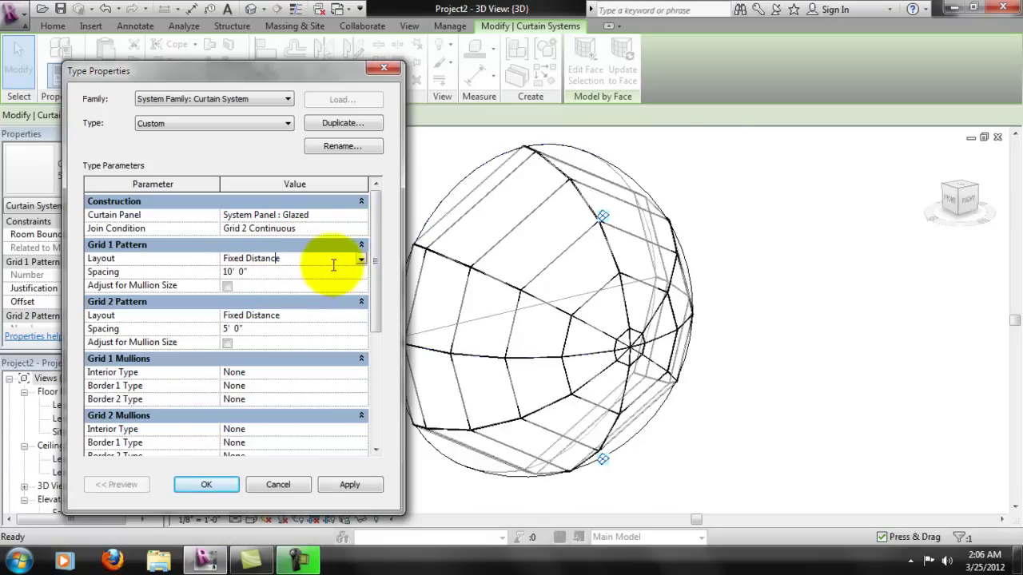
Set the Grid 1 and Grid 2 Pattern layouts to Fixed Number and enable Adjust for Mullion Size for both
{"action": "left_click", "coordinate": [360, 259]}
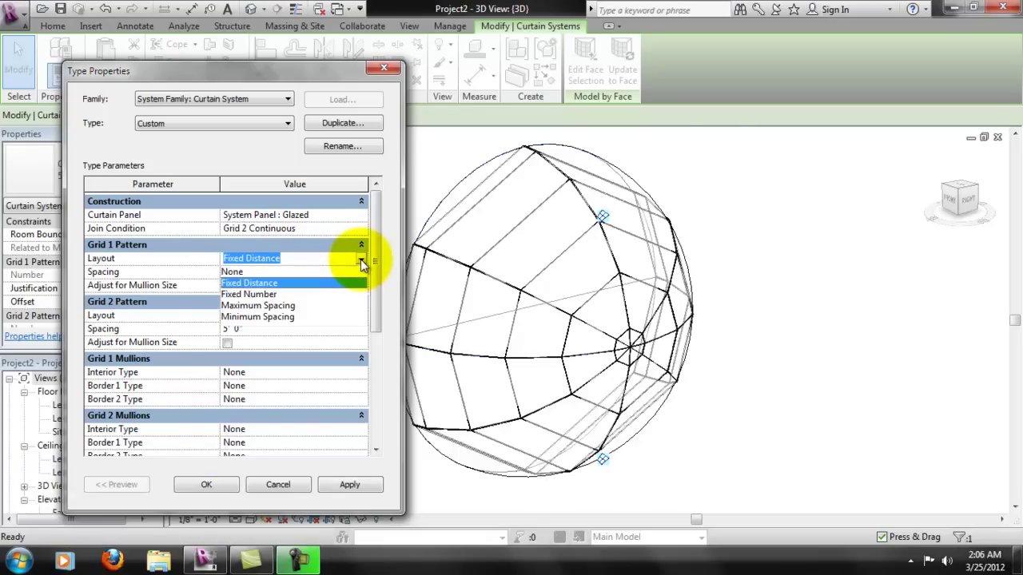
{"action": "left_click", "coordinate": [267, 295]}
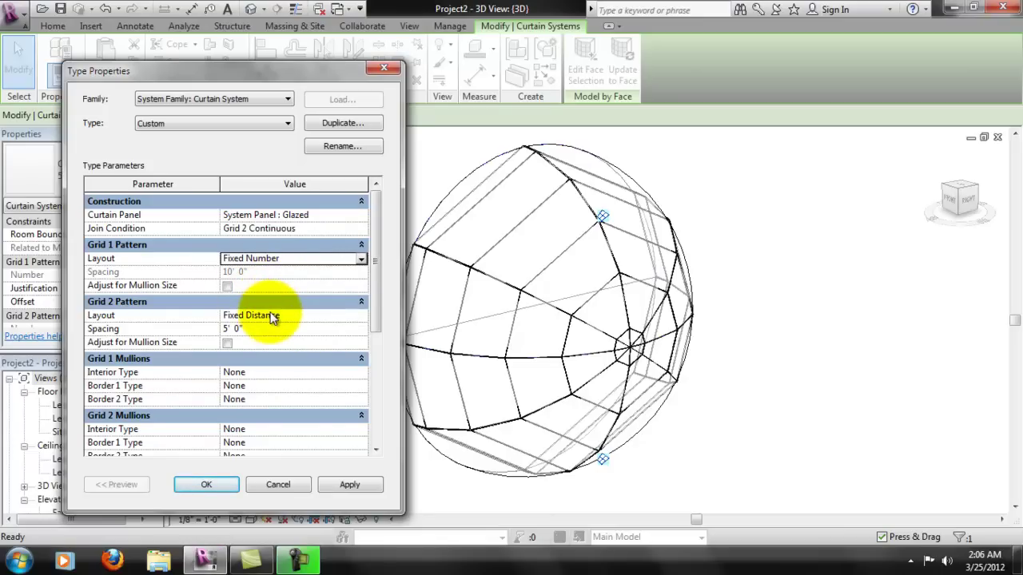
{"action": "left_click", "coordinate": [228, 286]}
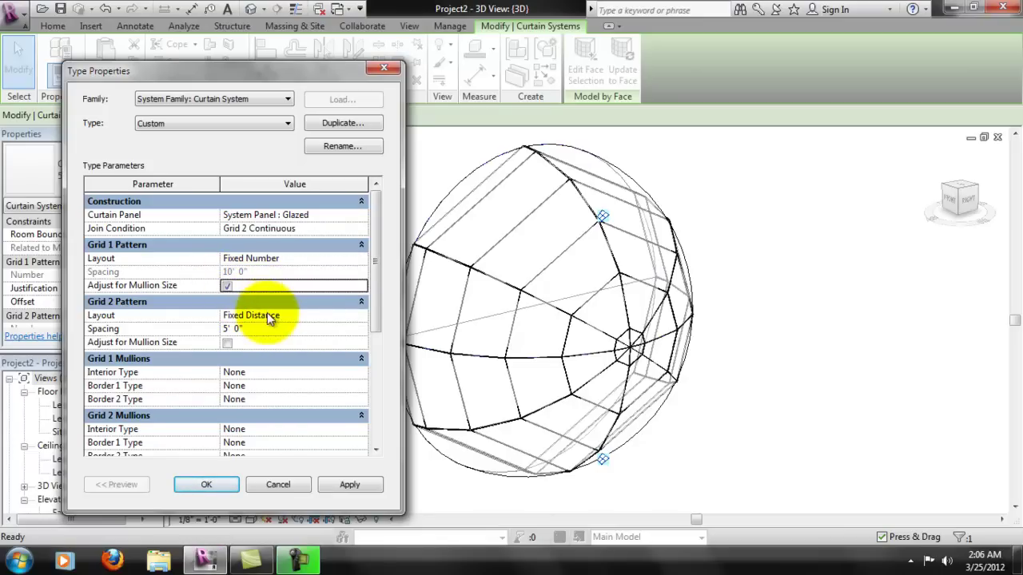
{"action": "left_click", "coordinate": [361, 315]}
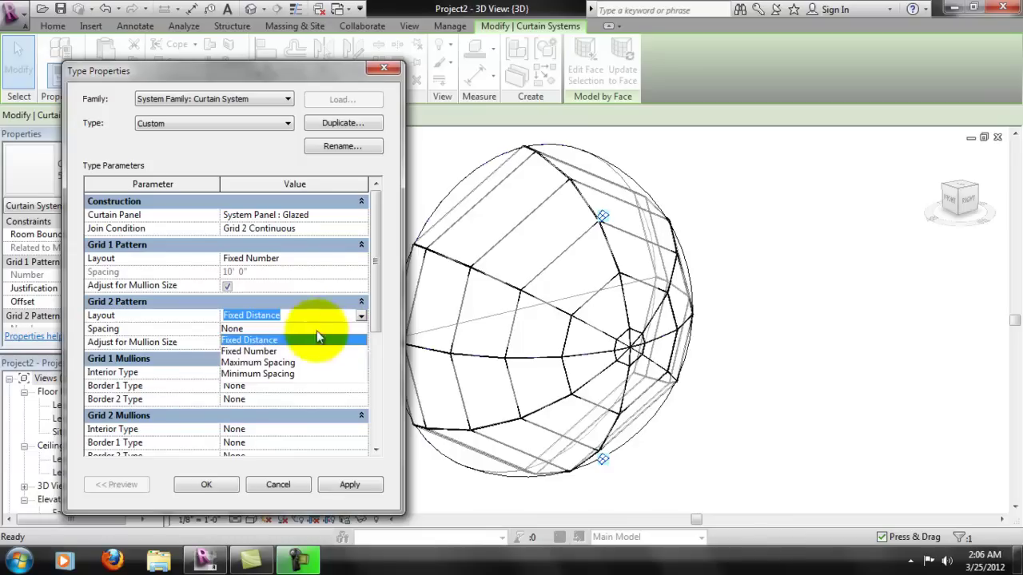
{"action": "left_click", "coordinate": [264, 352]}
{"action": "left_click", "coordinate": [229, 345]}
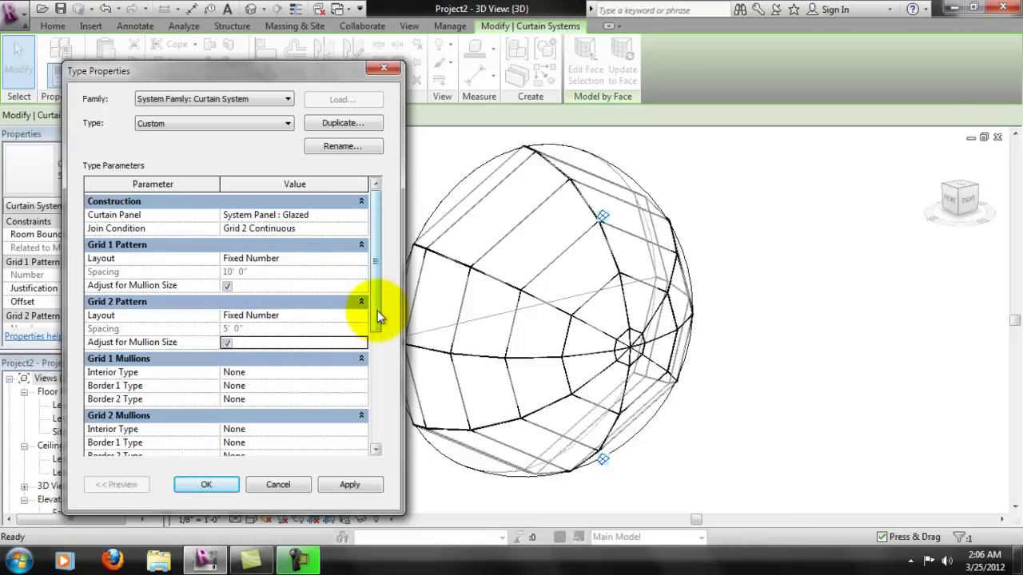
Set the interior mullion types of Grid 1 and Grid 2 to Rectangular Mullion : 1" Square and apply the type changes
{"action": "scroll", "coordinate": [377, 302], "scroll_direction": "down", "scroll_amount": 2}
{"action": "left_click", "coordinate": [275, 343]}
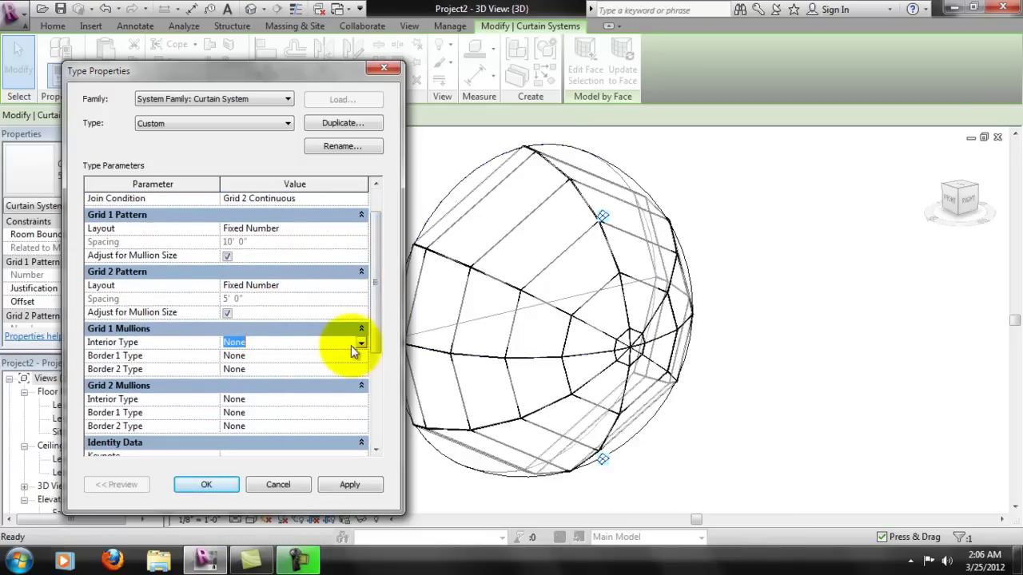
{"action": "left_click", "coordinate": [360, 345]}
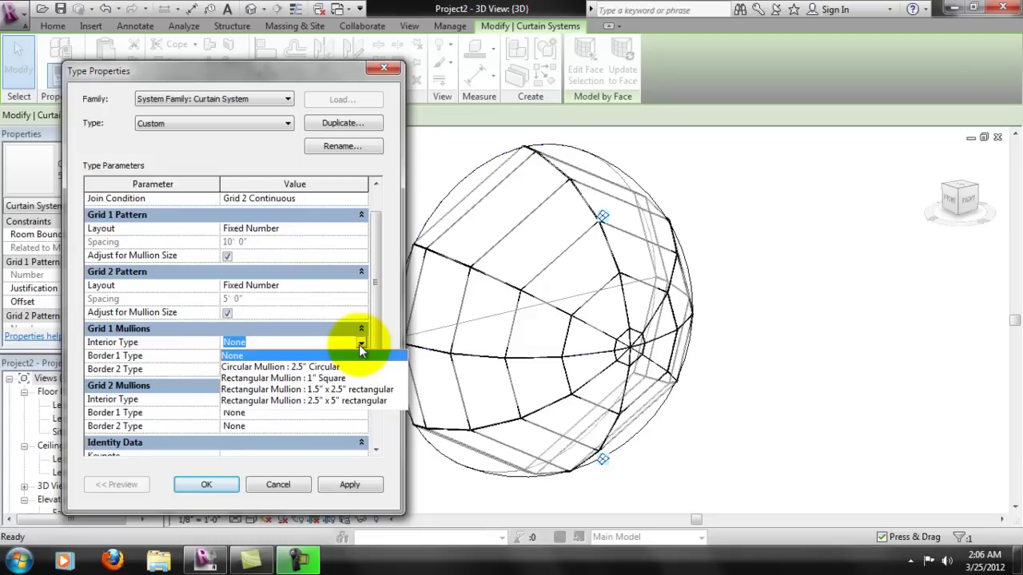
{"action": "left_click", "coordinate": [335, 379]}
{"action": "scroll", "coordinate": [377, 349], "scroll_direction": "down", "scroll_amount": 2}
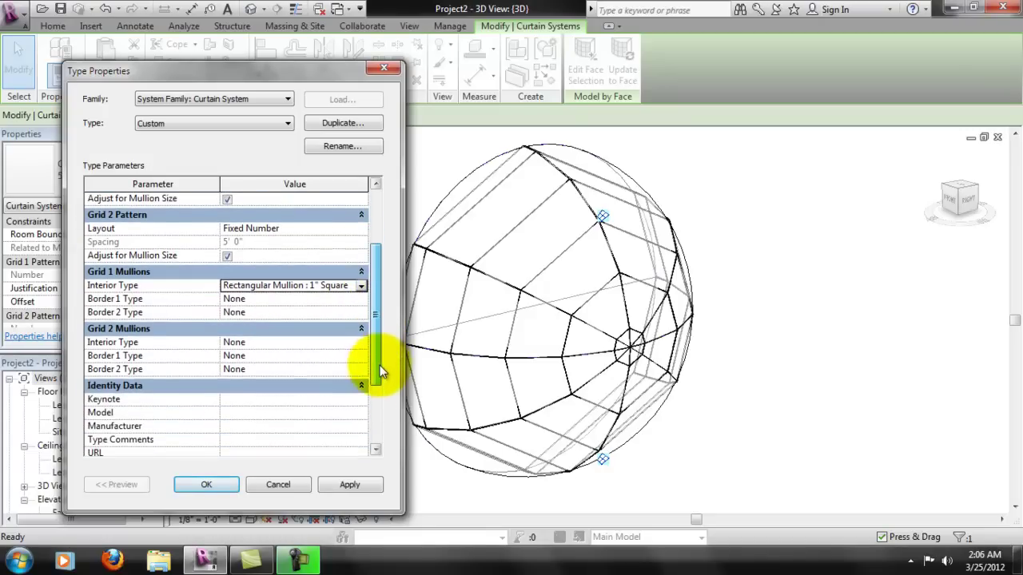
{"action": "left_click", "coordinate": [361, 343]}
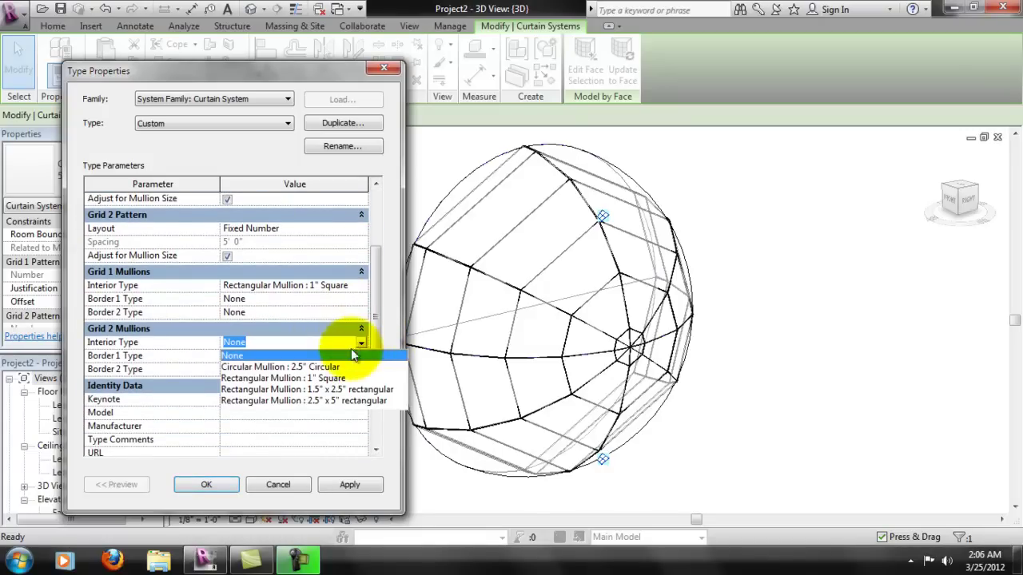
{"action": "left_click", "coordinate": [340, 379]}
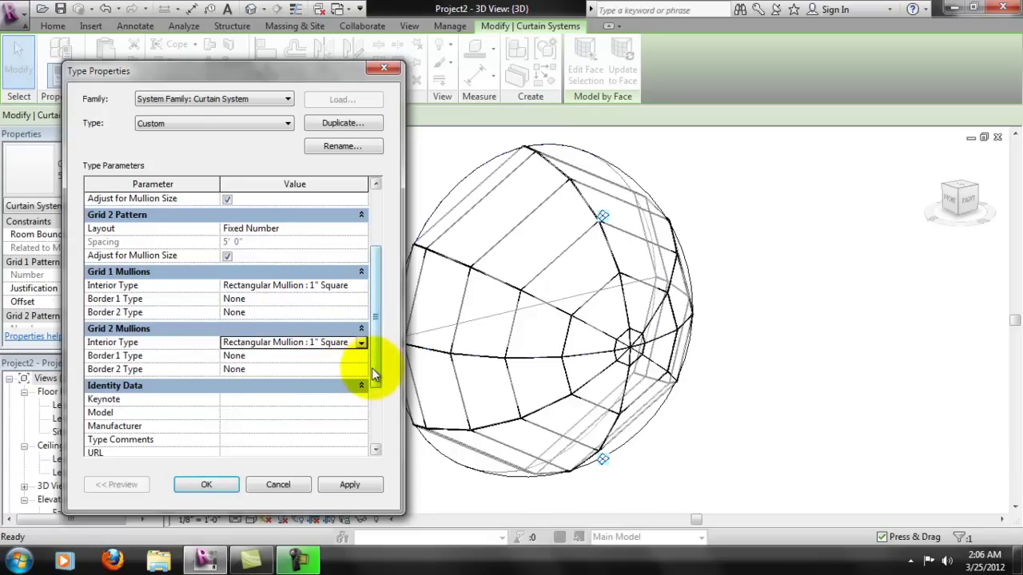
{"action": "left_click", "coordinate": [352, 485]}
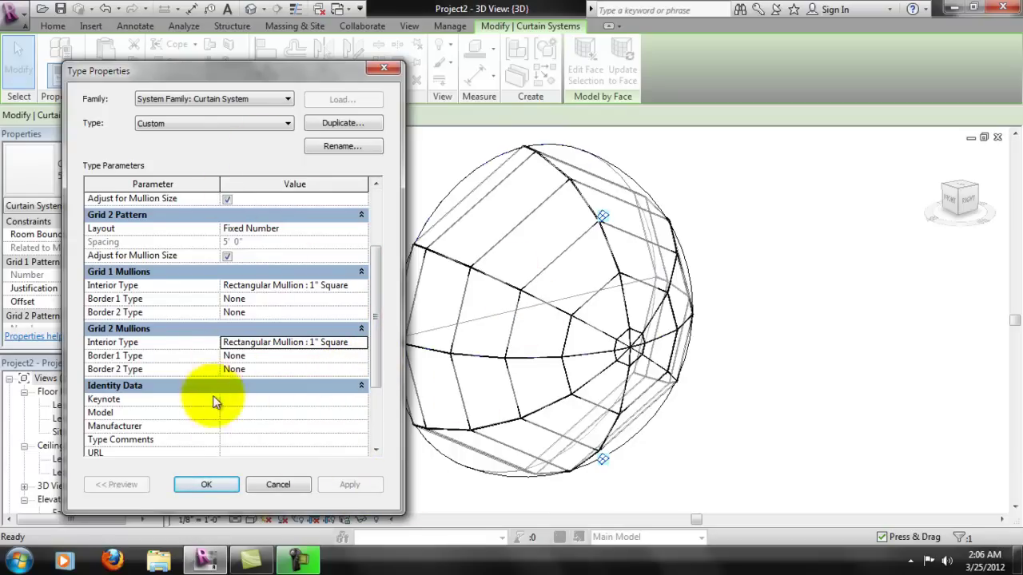
{"action": "left_click", "coordinate": [307, 485]}
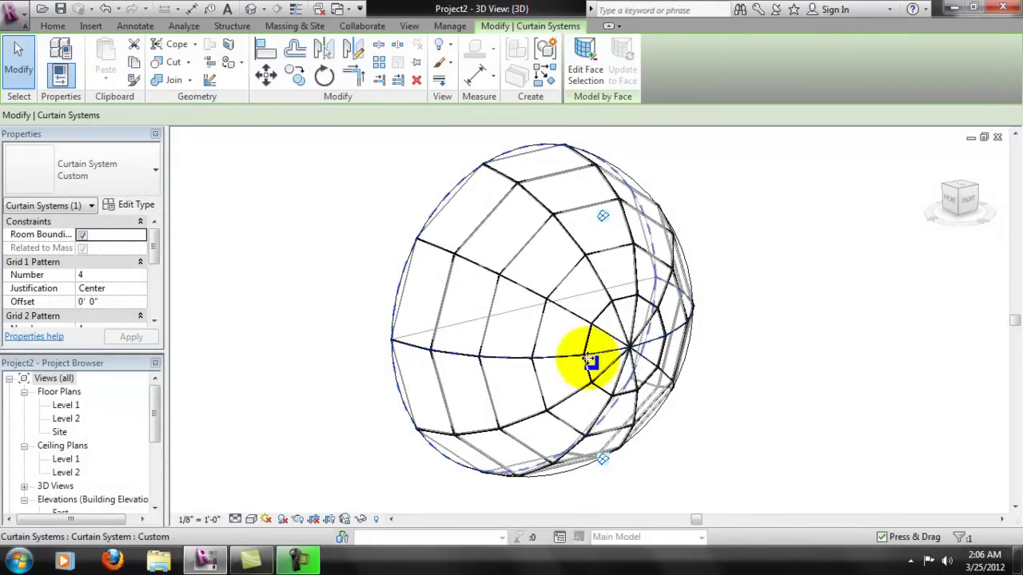
Inspect the mullions on the curtain system in 3D and open the North elevation view
{"action": "scroll", "coordinate": [570, 304], "scroll_direction": "up", "scroll_amount": 5}
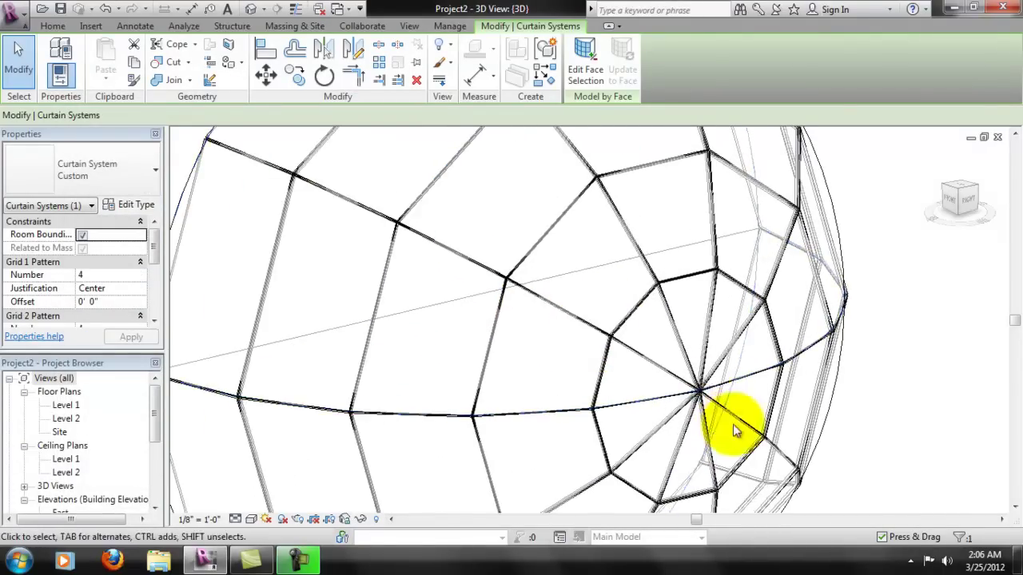
{"action": "scroll", "coordinate": [681, 292], "scroll_direction": "down", "scroll_amount": 6}
{"action": "middle_click_drag", "start_coordinate": [708, 357], "coordinate": [676, 228], "text": "shift"}
{"action": "left_click_drag", "start_coordinate": [155, 418], "coordinate": [155, 448]}
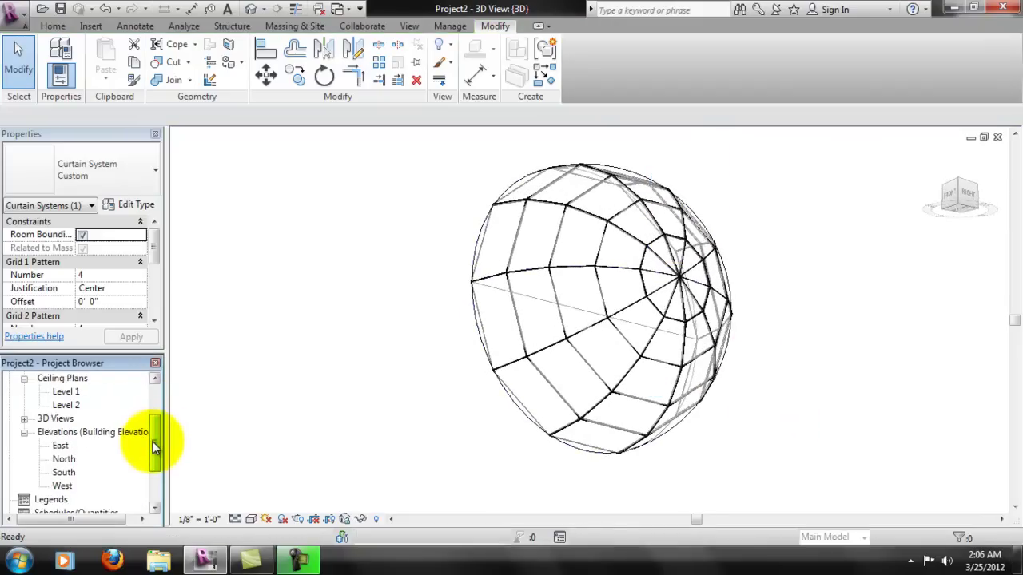
{"action": "double_click", "coordinate": [64, 459]}
Rotate the curtain system 90° clockwise about its center in the North elevation so the dome points upward
{"action": "left_click", "coordinate": [609, 391]}
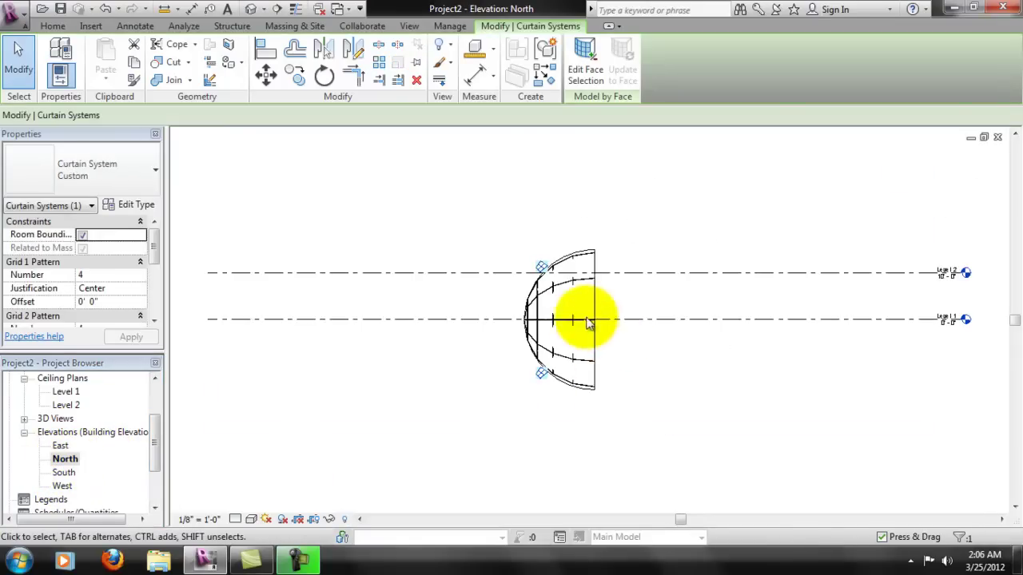
{"action": "scroll", "coordinate": [644, 297], "scroll_direction": "down", "scroll_amount": 2}
{"action": "scroll", "coordinate": [605, 320], "scroll_direction": "up", "scroll_amount": 3}
{"action": "scroll", "coordinate": [749, 270], "scroll_direction": "down", "scroll_amount": 1}
{"action": "middle_click_drag", "start_coordinate": [749, 269], "coordinate": [584, 354]}
{"action": "scroll", "coordinate": [605, 324], "scroll_direction": "up", "scroll_amount": 1}
{"action": "scroll", "coordinate": [552, 354], "scroll_direction": "down", "scroll_amount": 1}
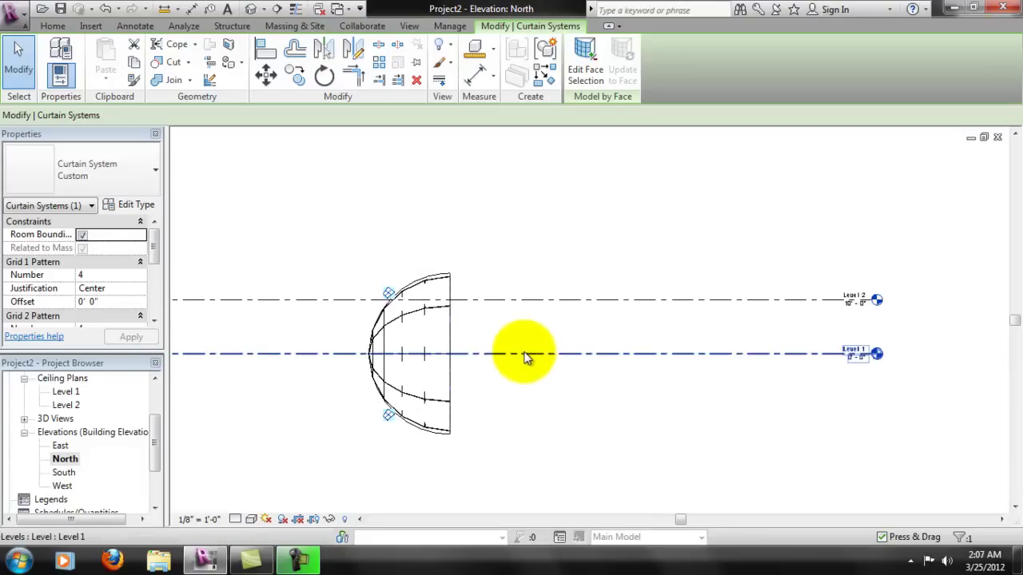
{"action": "scroll", "coordinate": [459, 329], "scroll_direction": "down", "scroll_amount": 2}
{"action": "scroll", "coordinate": [443, 316], "scroll_direction": "up", "scroll_amount": 2}
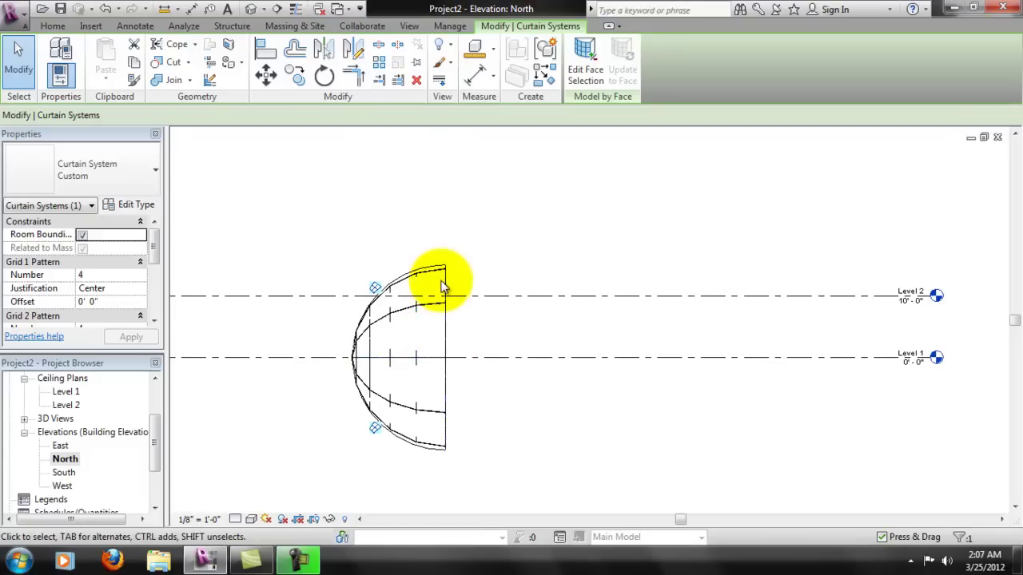
{"action": "left_click", "coordinate": [335, 86]}
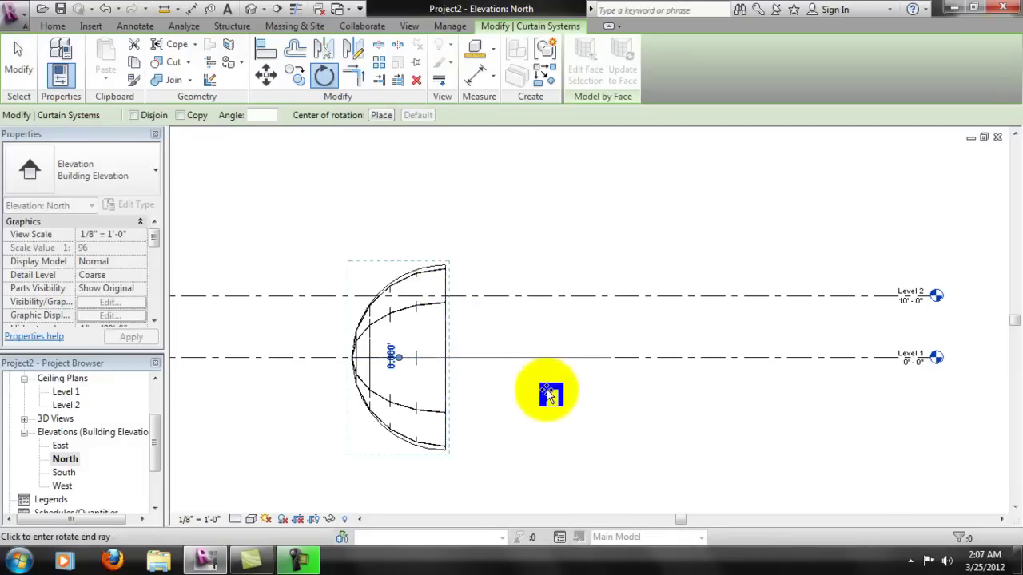
{"action": "left_click", "coordinate": [547, 385]}
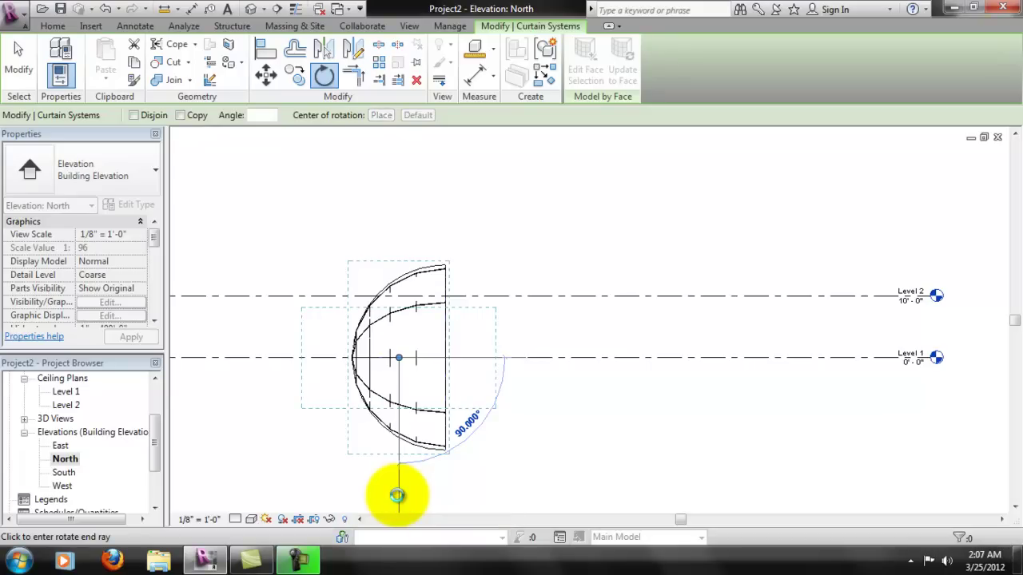
{"action": "left_click", "coordinate": [488, 502]}
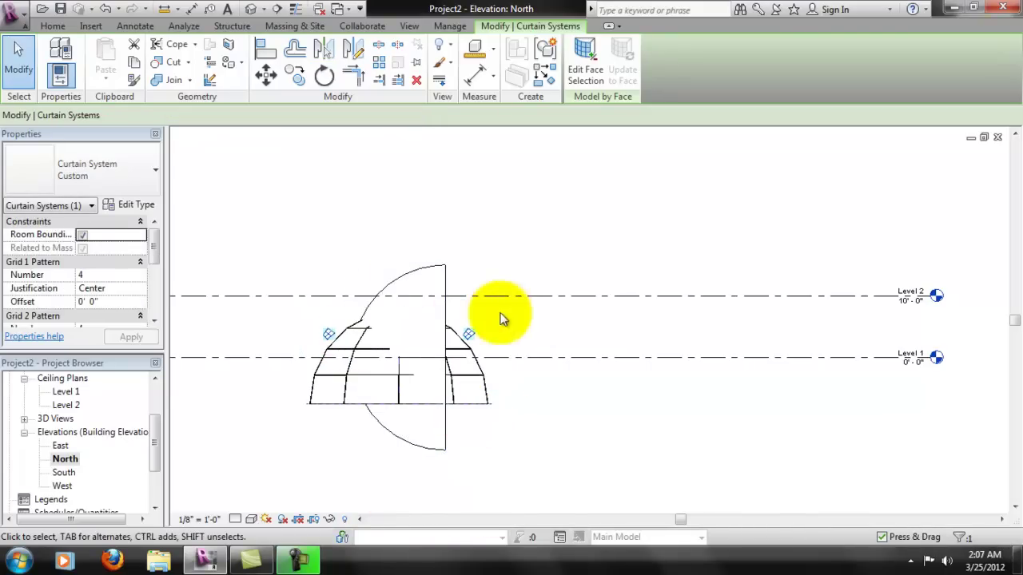
Delete the sphere mass, leaving only the rotated curtain system
{"action": "scroll", "coordinate": [422, 324], "scroll_direction": "up", "scroll_amount": 3}
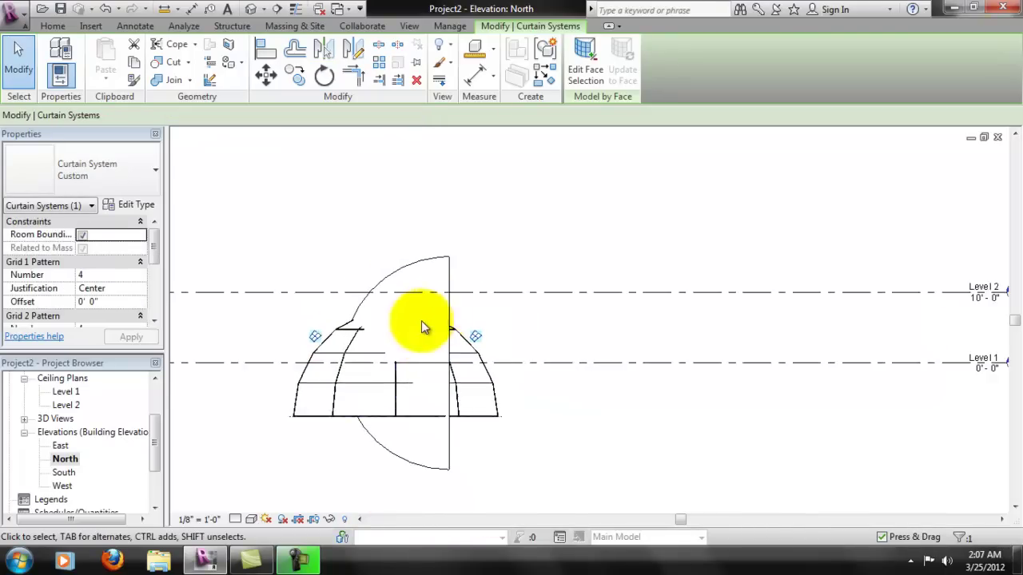
{"action": "left_click", "coordinate": [472, 240]}
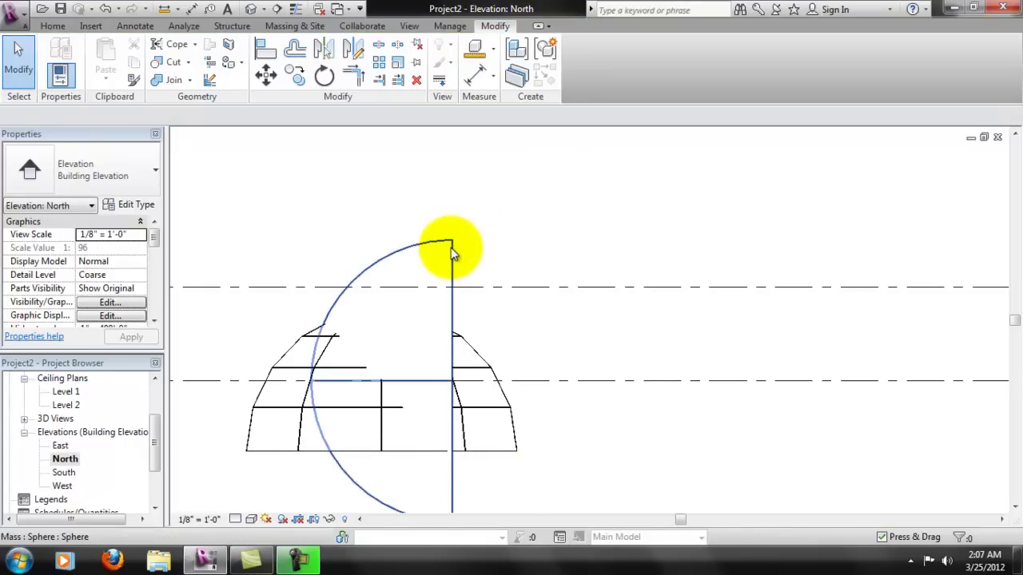
{"action": "left_click", "coordinate": [475, 260]}
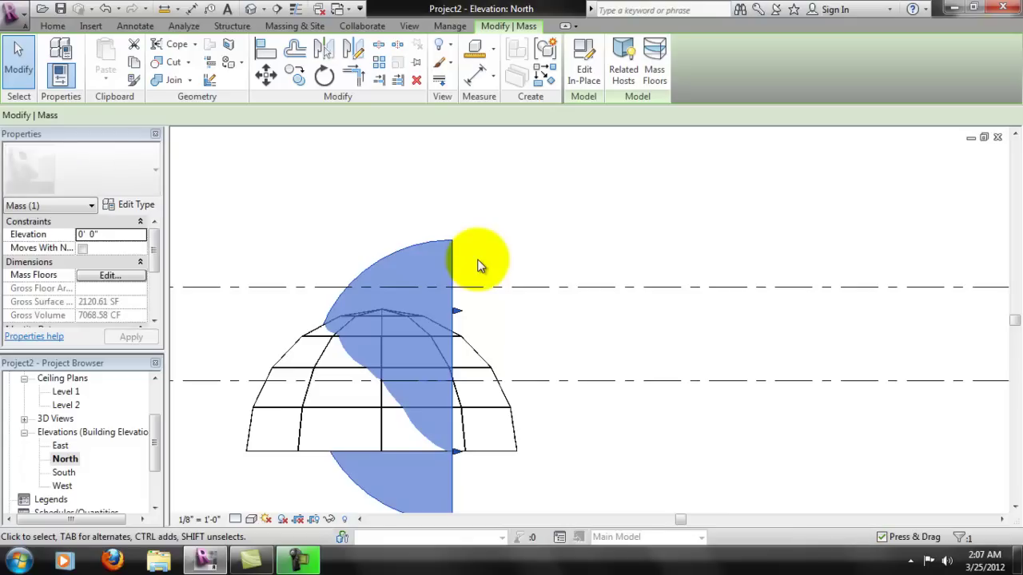
{"action": "left_click", "coordinate": [480, 260]}
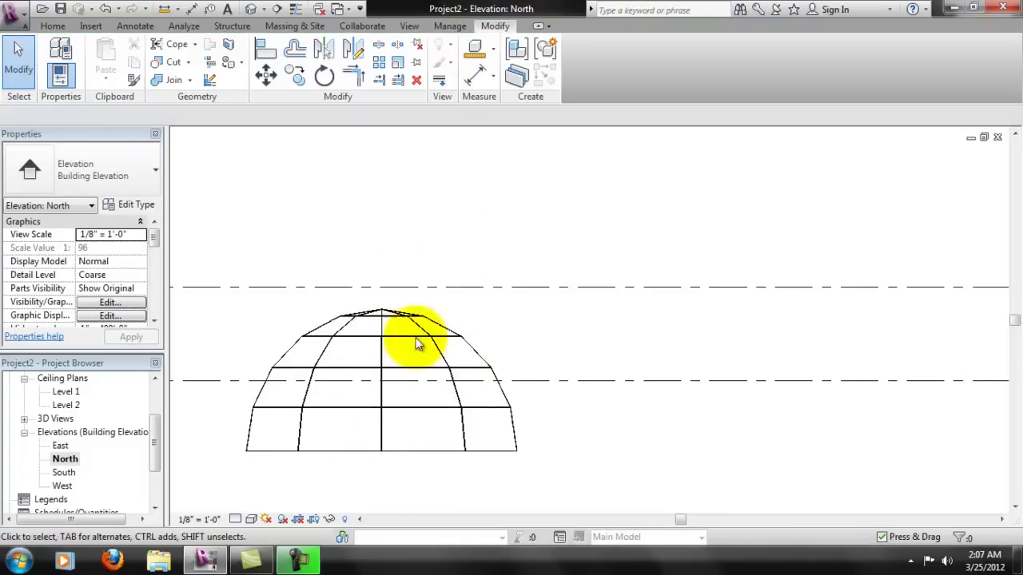
{"action": "scroll", "coordinate": [416, 352], "scroll_direction": "up", "scroll_amount": 1}
{"action": "left_click", "coordinate": [407, 466]}
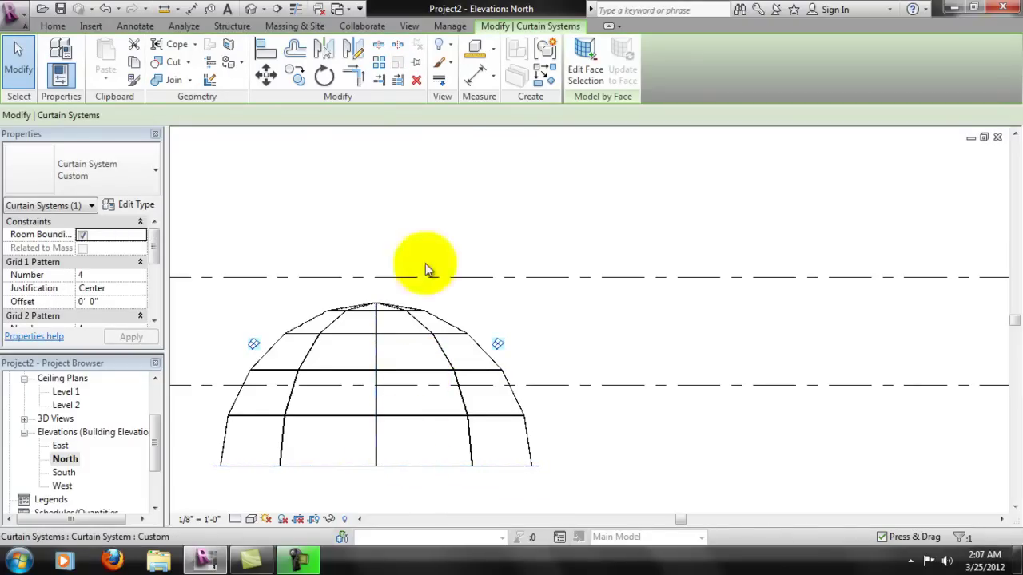
{"action": "left_click", "coordinate": [481, 321]}
{"action": "scroll", "coordinate": [480, 321], "scroll_direction": "up", "scroll_amount": 1}
{"action": "scroll", "coordinate": [495, 322], "scroll_direction": "down", "scroll_amount": 2}
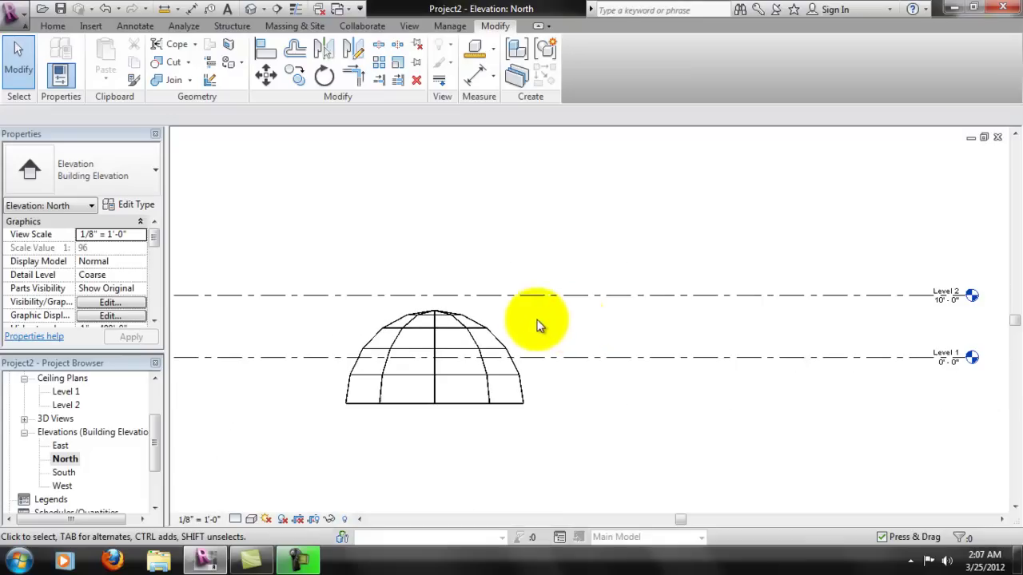
Try to align the base of the curtain system dome with the Level 2 line
{"action": "left_click", "coordinate": [874, 295]}
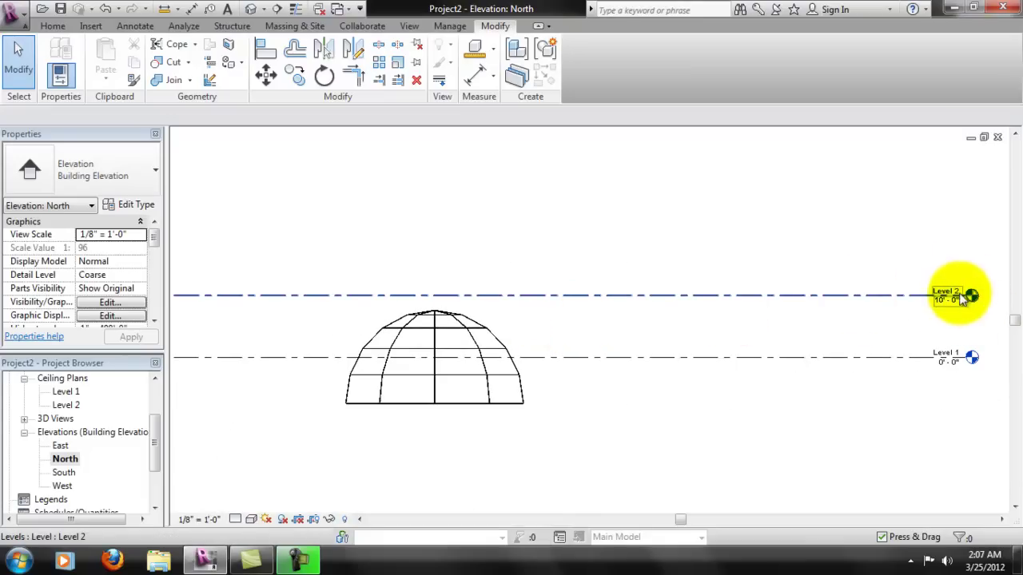
{"action": "left_click", "coordinate": [347, 194]}
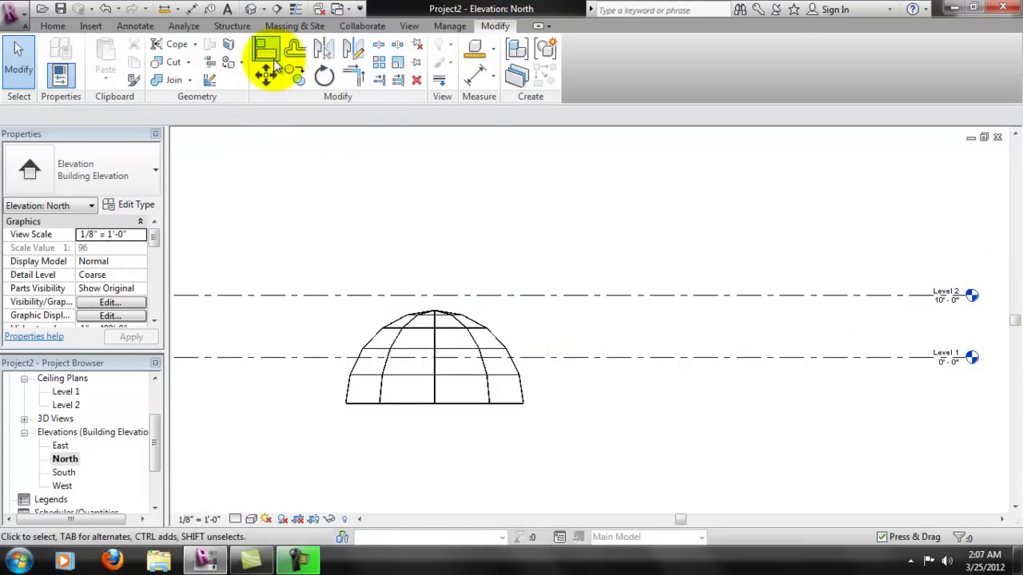
{"action": "left_click", "coordinate": [270, 57]}
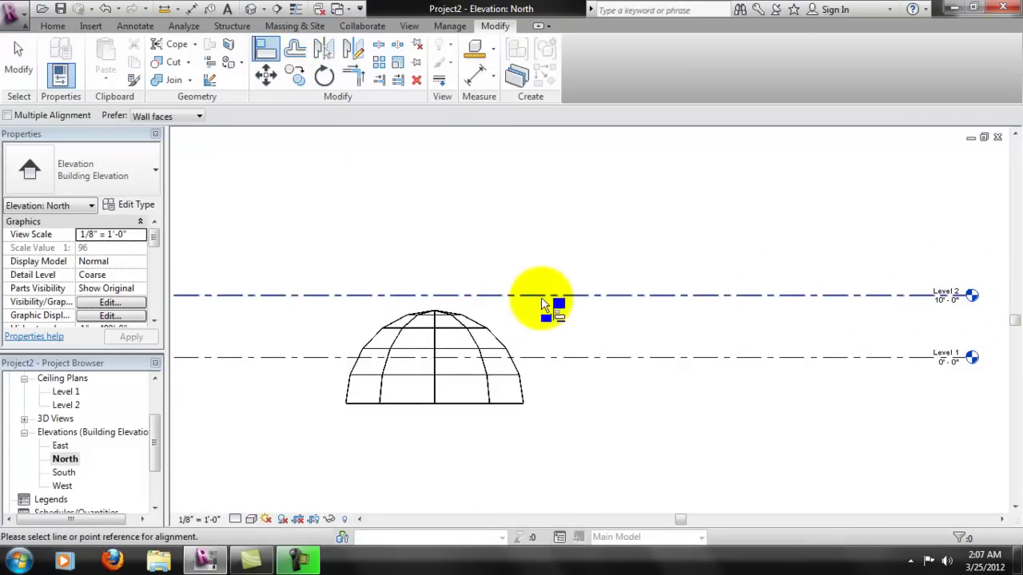
{"action": "left_click", "coordinate": [549, 296]}
{"action": "left_click", "coordinate": [461, 410]}
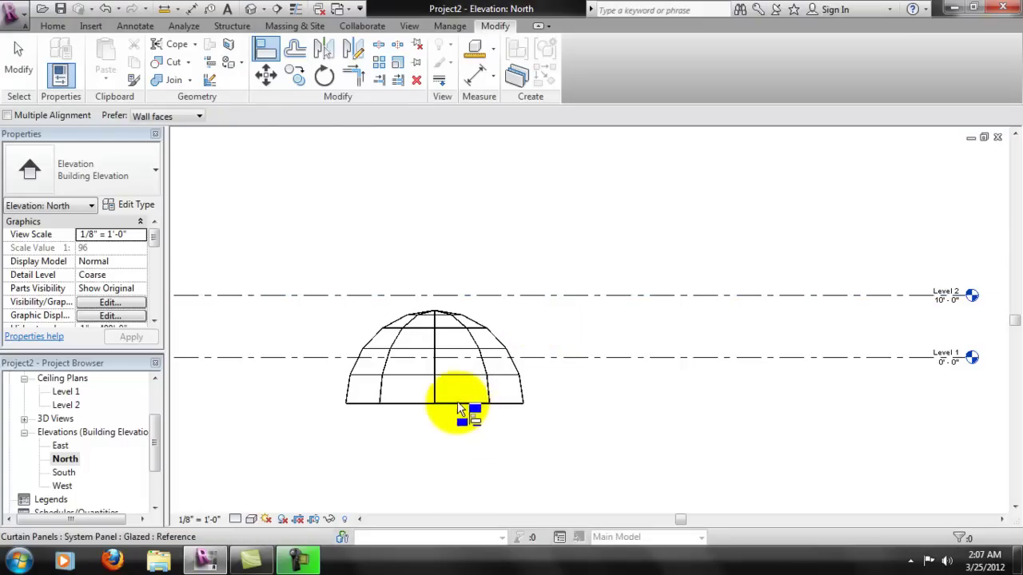
{"action": "key", "text": "Escape"}
{"action": "key", "text": "Escape"}
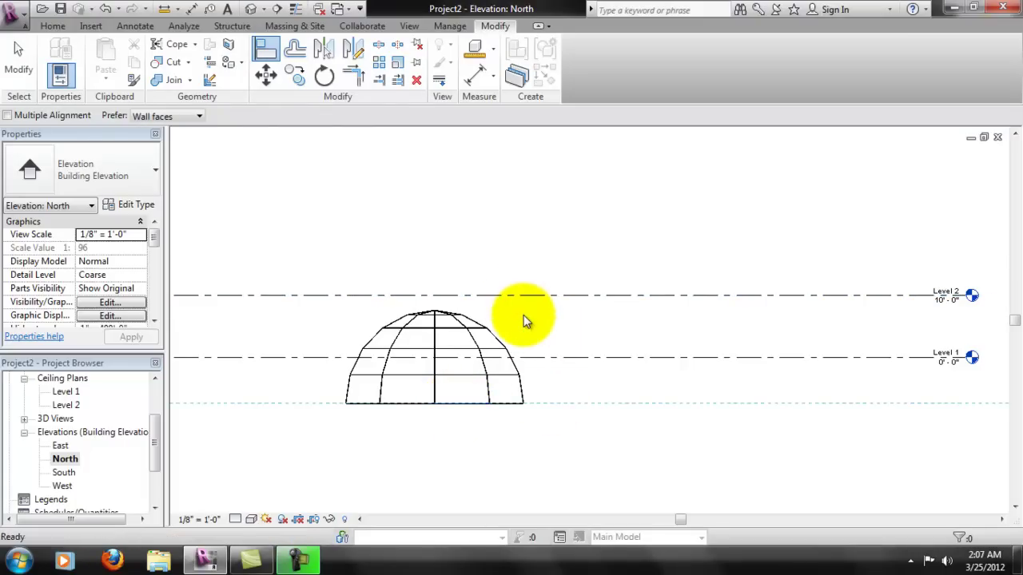
Retry aligning the dome's bottom edge to Level 2, using the level line as the alignment reference
{"action": "left_click", "coordinate": [265, 48]}
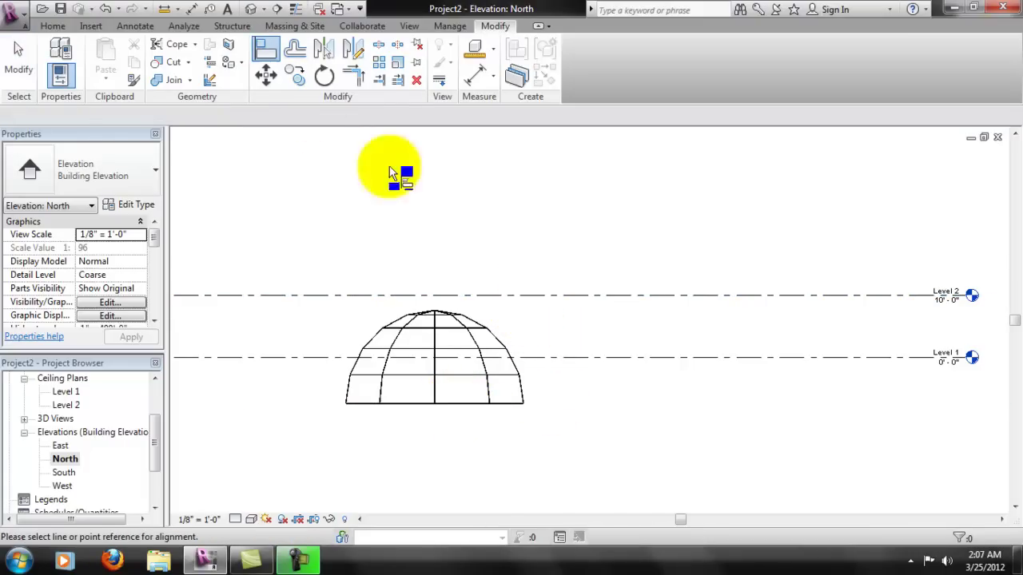
{"action": "left_click", "coordinate": [538, 299]}
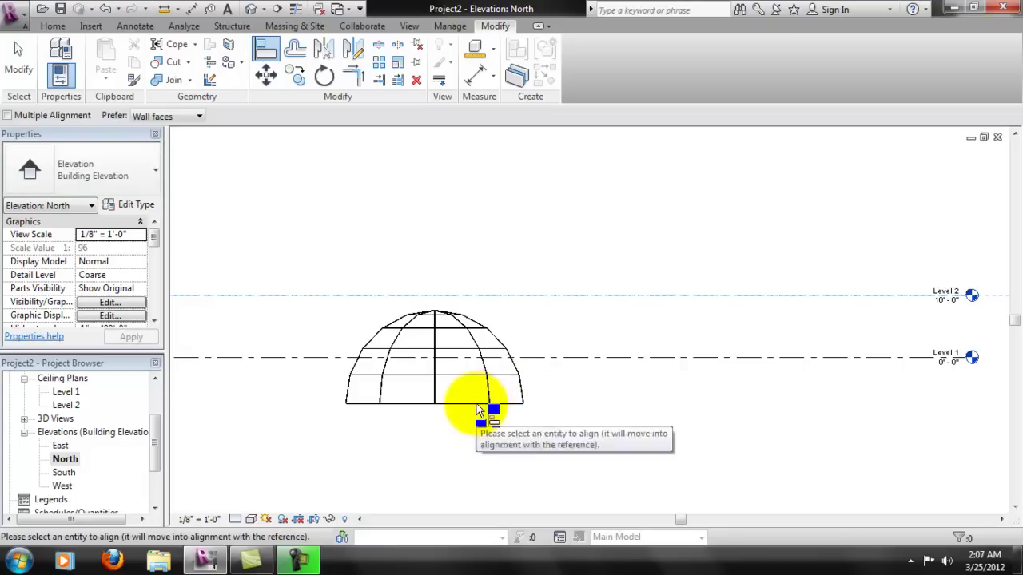
{"action": "scroll", "coordinate": [490, 419], "scroll_direction": "up", "scroll_amount": 3}
{"action": "scroll", "coordinate": [493, 417], "scroll_direction": "up", "scroll_amount": 3}
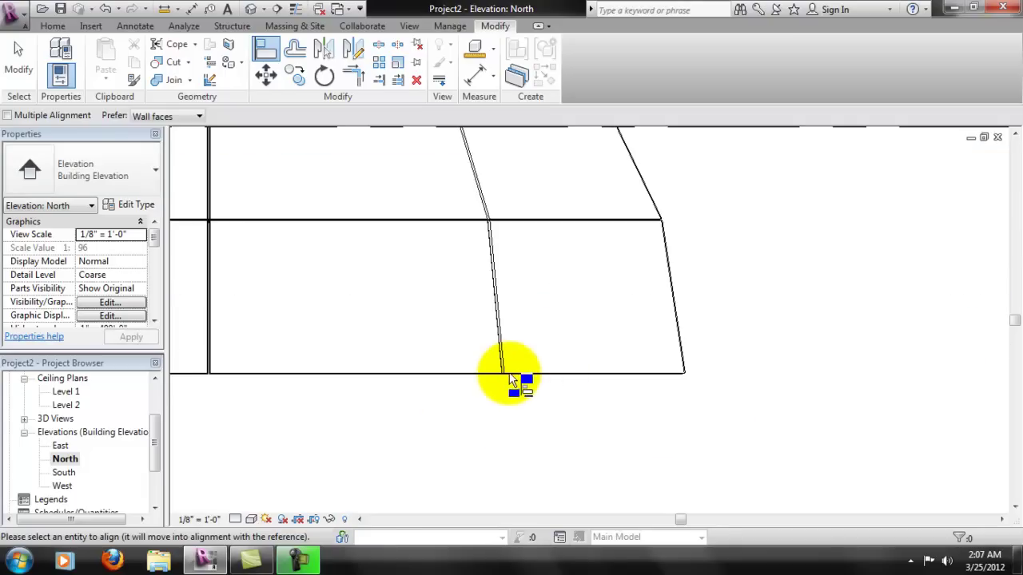
{"action": "scroll", "coordinate": [687, 392], "scroll_direction": "up", "scroll_amount": 3}
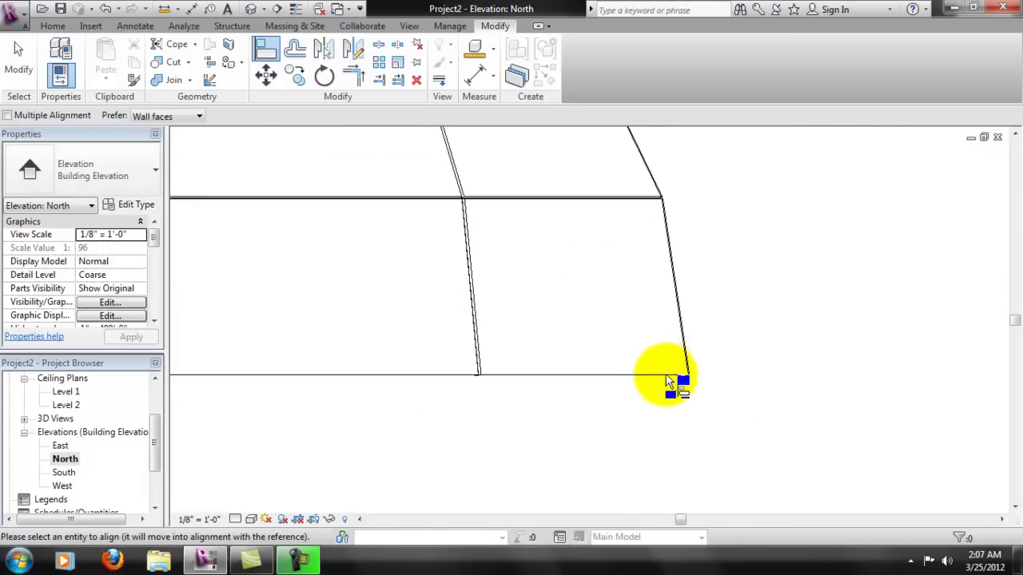
{"action": "scroll", "coordinate": [722, 387], "scroll_direction": "up", "scroll_amount": 2}
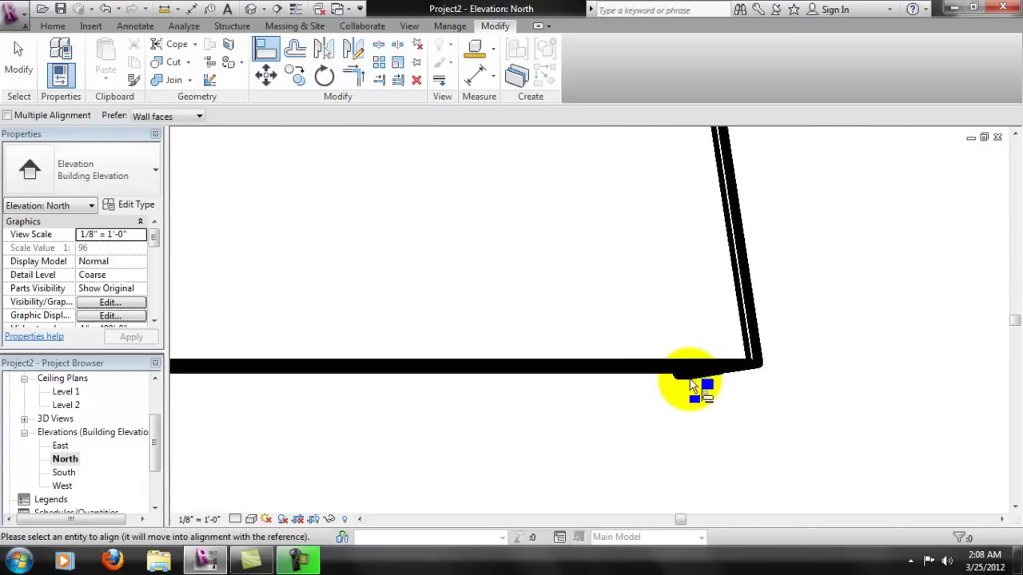
{"action": "scroll", "coordinate": [639, 407], "scroll_direction": "down", "scroll_amount": 6}
{"action": "scroll", "coordinate": [649, 436], "scroll_direction": "up", "scroll_amount": 4}
{"action": "middle_click_drag", "start_coordinate": [904, 490], "coordinate": [776, 453]}
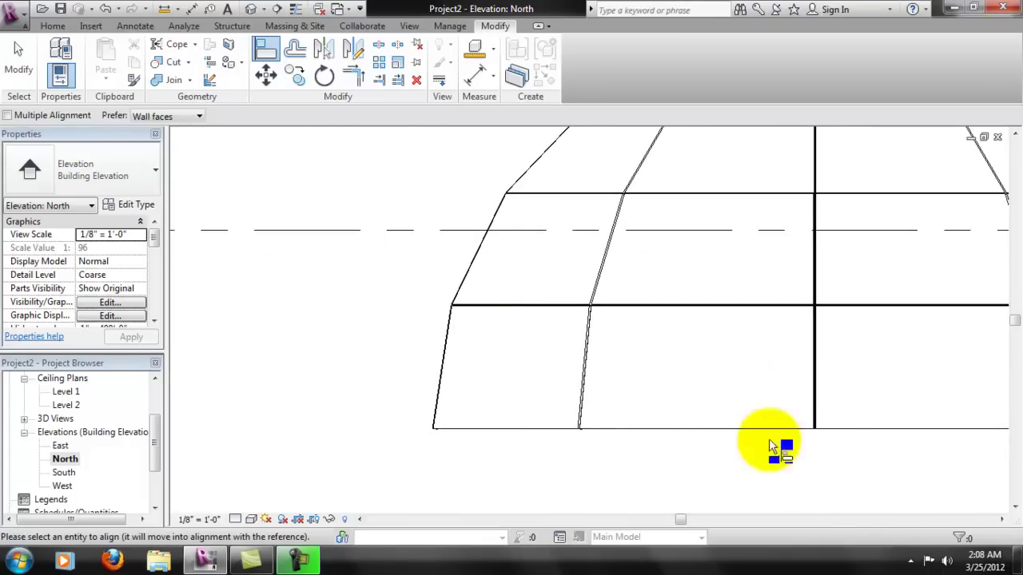
{"action": "scroll", "coordinate": [818, 434], "scroll_direction": "down", "scroll_amount": 5}
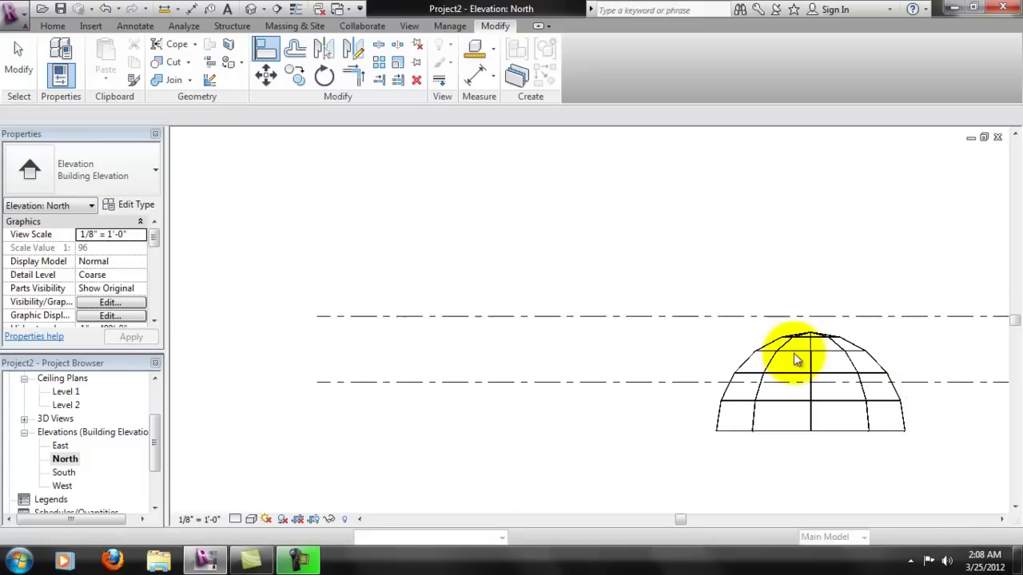
{"action": "middle_click_drag", "start_coordinate": [788, 354], "coordinate": [692, 381]}
{"action": "key", "text": "Escape"}
Select the curtain system and examine its instance and type properties for level constraints and mullion settings
{"action": "left_click", "coordinate": [646, 387]}
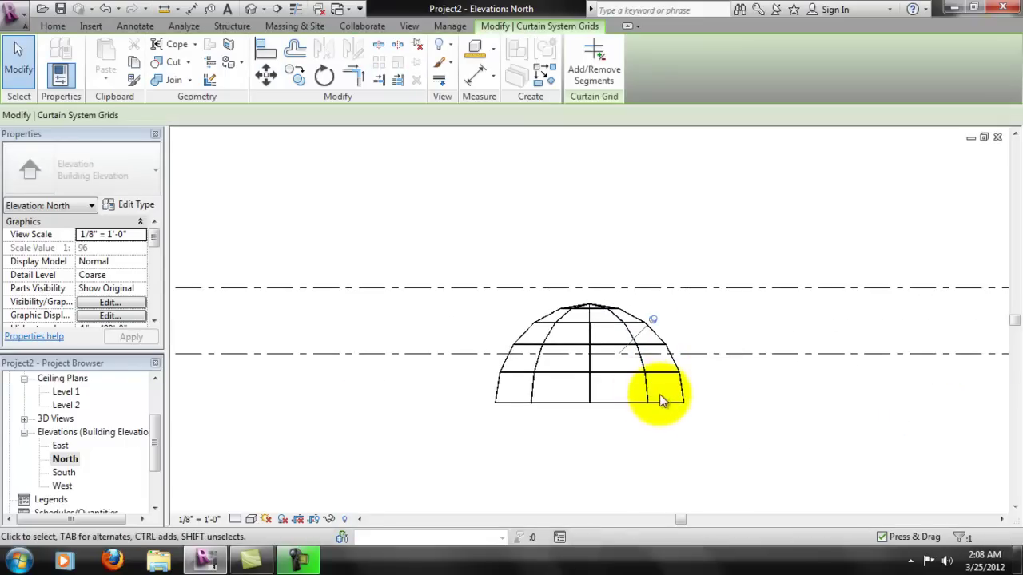
{"action": "key", "text": "Escape"}
{"action": "left_click", "coordinate": [615, 404]}
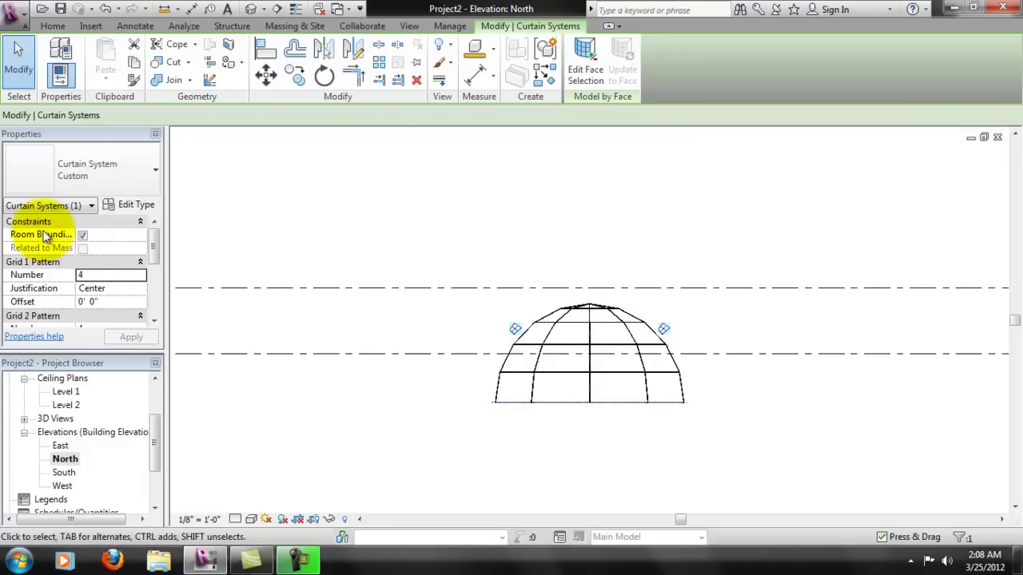
{"action": "left_click_drag", "start_coordinate": [155, 259], "coordinate": [161, 222]}
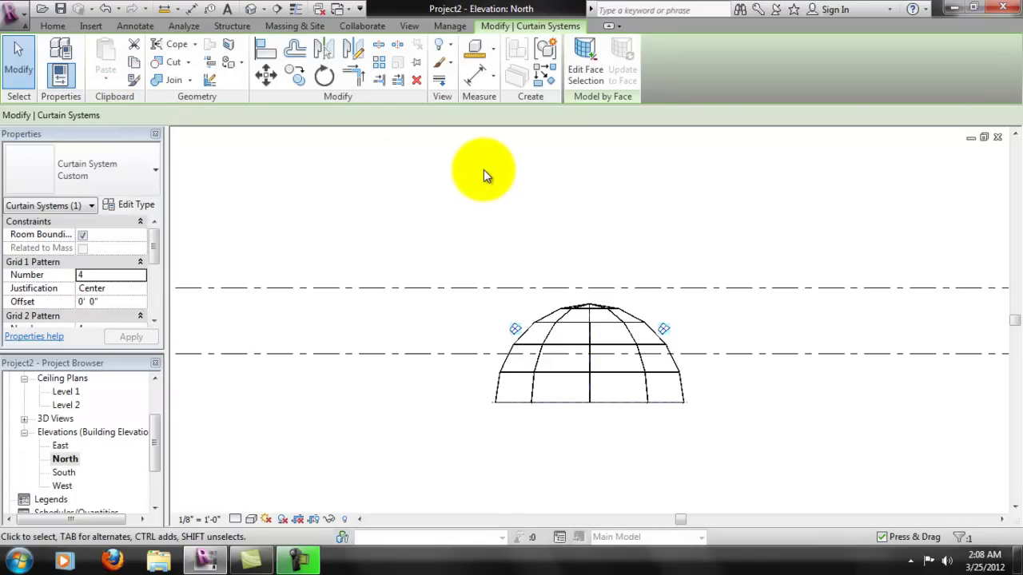
{"action": "left_click", "coordinate": [64, 49]}
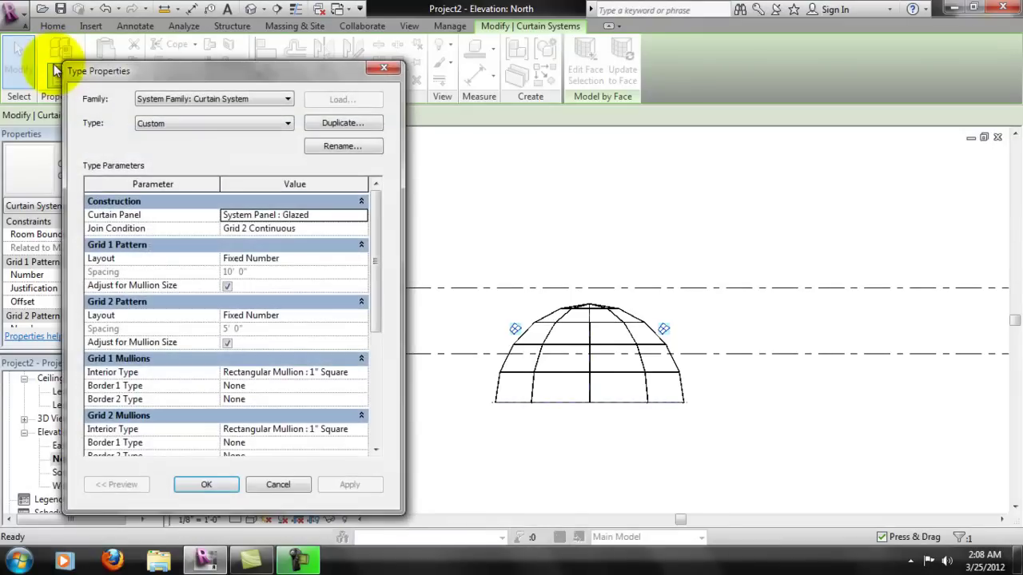
{"action": "left_click_drag", "start_coordinate": [379, 261], "coordinate": [377, 373]}
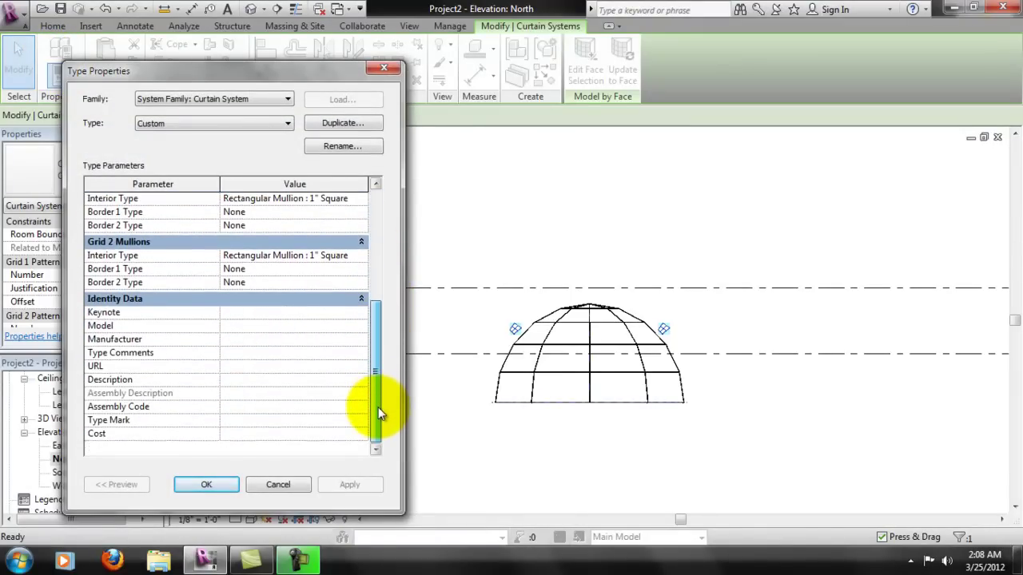
{"action": "left_click", "coordinate": [278, 485]}
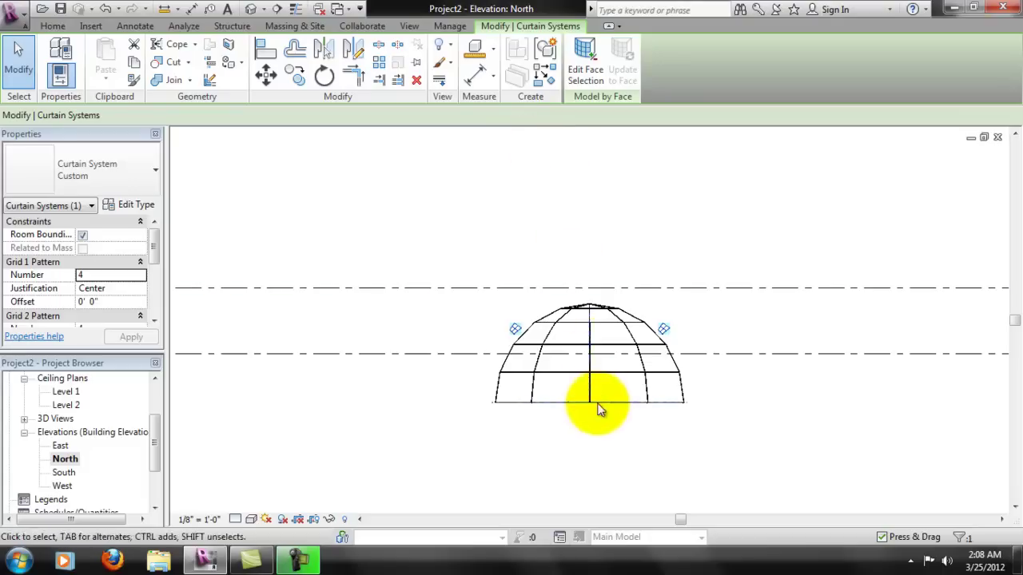
Move the curtain system dome upward until its base sits just above the Level 2 line
{"action": "left_click_drag", "start_coordinate": [598, 406], "coordinate": [624, 286]}
{"action": "scroll", "coordinate": [624, 284], "scroll_direction": "up", "scroll_amount": 5}
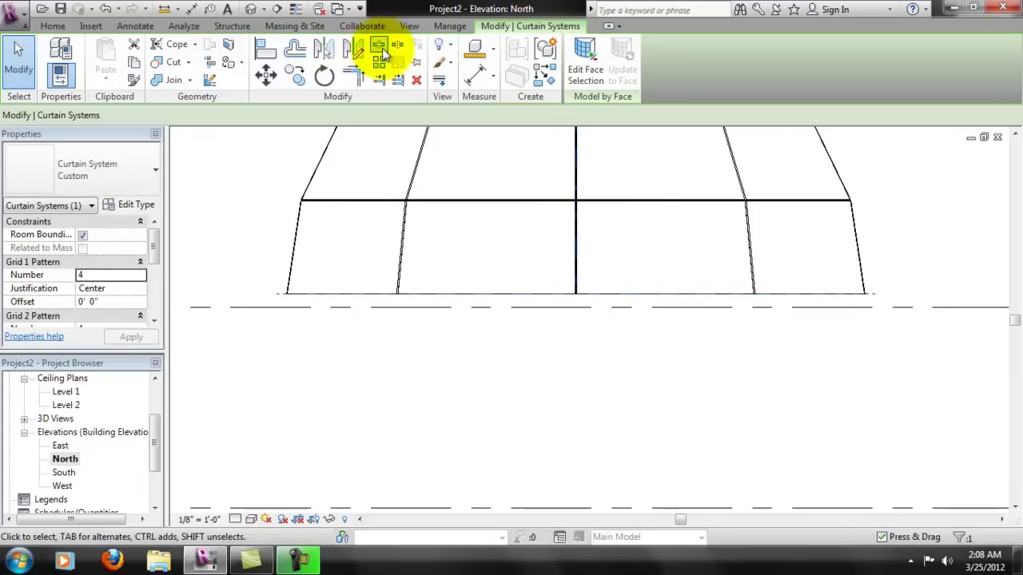
Try to align the raised dome's base edge with the Level 2 line just below it
{"action": "left_click", "coordinate": [267, 49]}
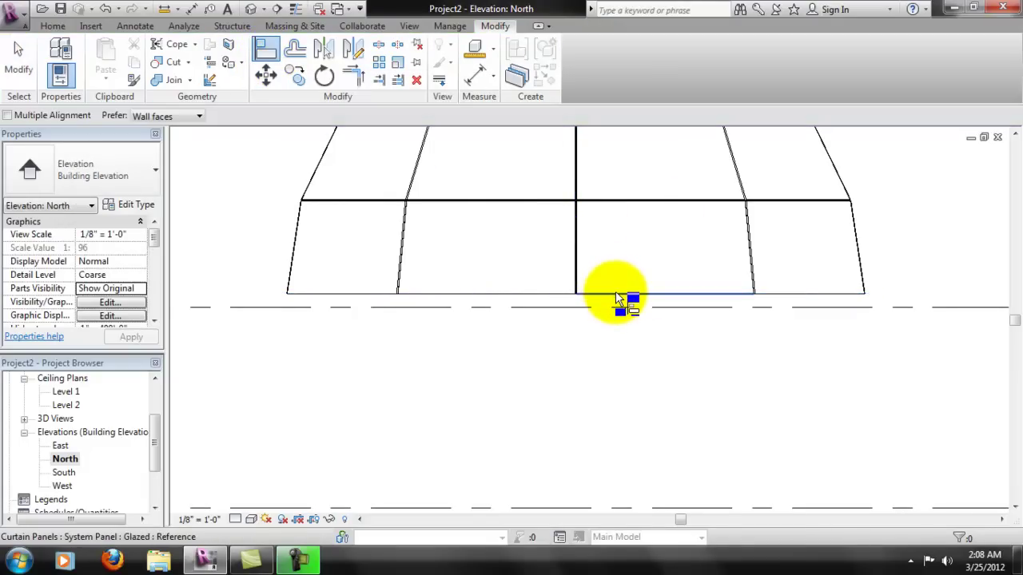
{"action": "left_click", "coordinate": [620, 306]}
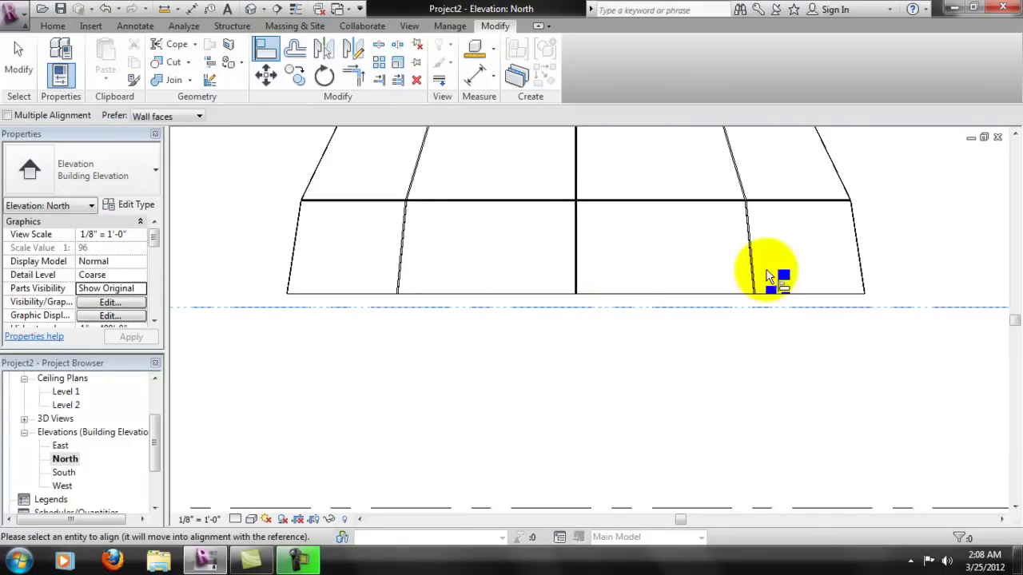
{"action": "scroll", "coordinate": [761, 304], "scroll_direction": "up", "scroll_amount": 5}
{"action": "scroll", "coordinate": [763, 320], "scroll_direction": "up", "scroll_amount": 2}
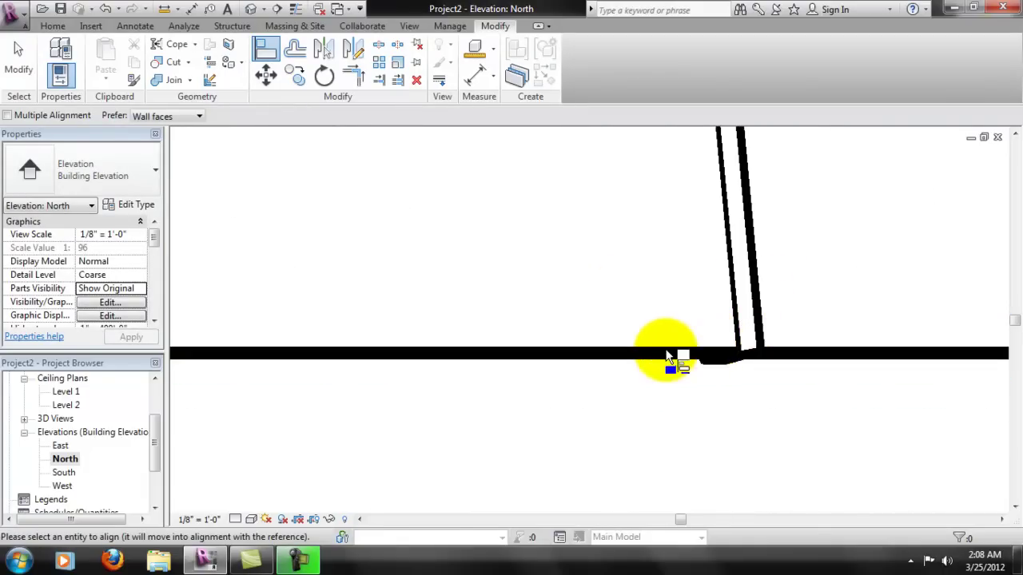
{"action": "scroll", "coordinate": [782, 344], "scroll_direction": "down", "scroll_amount": 6}
{"action": "key", "text": "Escape"}
{"action": "key", "text": "Escape"}
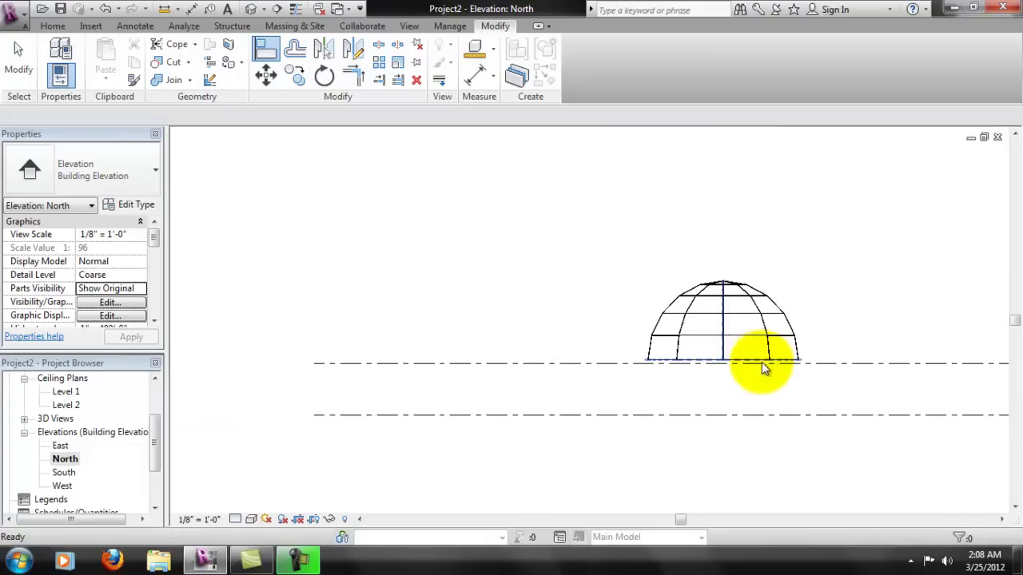
Set the curtain system type's Grid 2 Mullions Border 1 Type to Rectangular Mullion : 1" Square and apply it
{"action": "scroll", "coordinate": [767, 344], "scroll_direction": "up", "scroll_amount": 5}
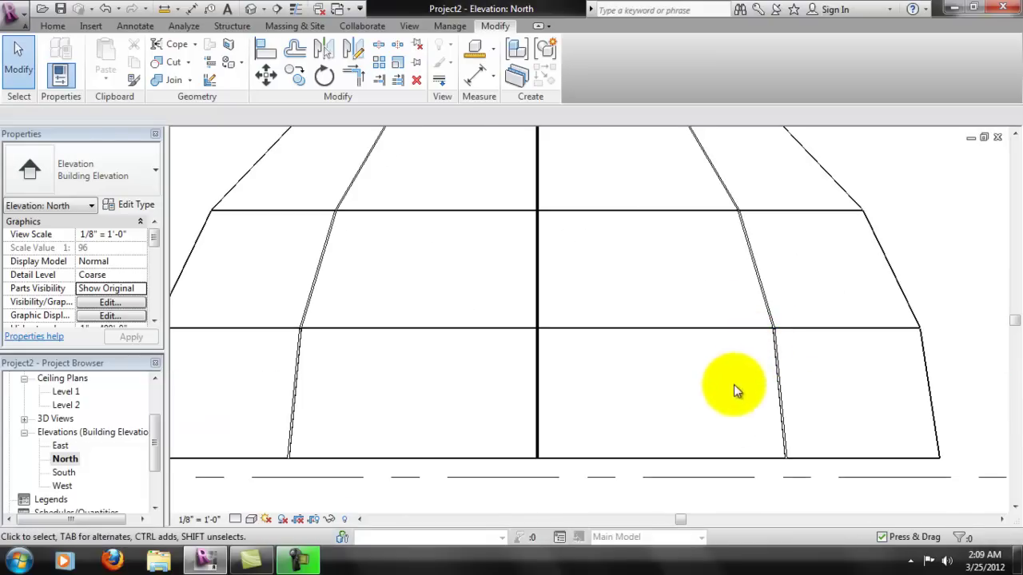
{"action": "left_click", "coordinate": [722, 466]}
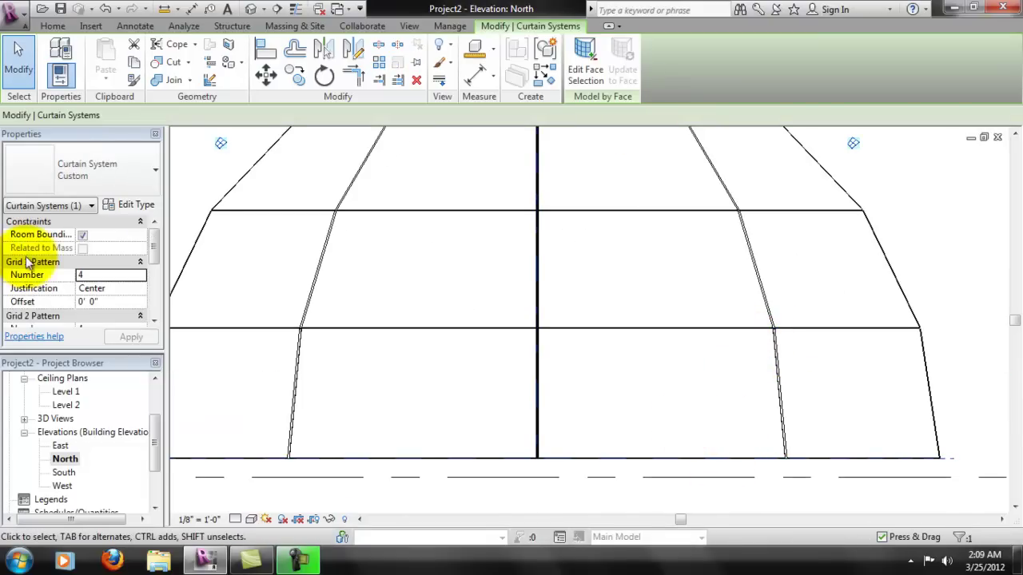
{"action": "left_click_drag", "start_coordinate": [152, 271], "coordinate": [161, 239]}
{"action": "left_click", "coordinate": [136, 205]}
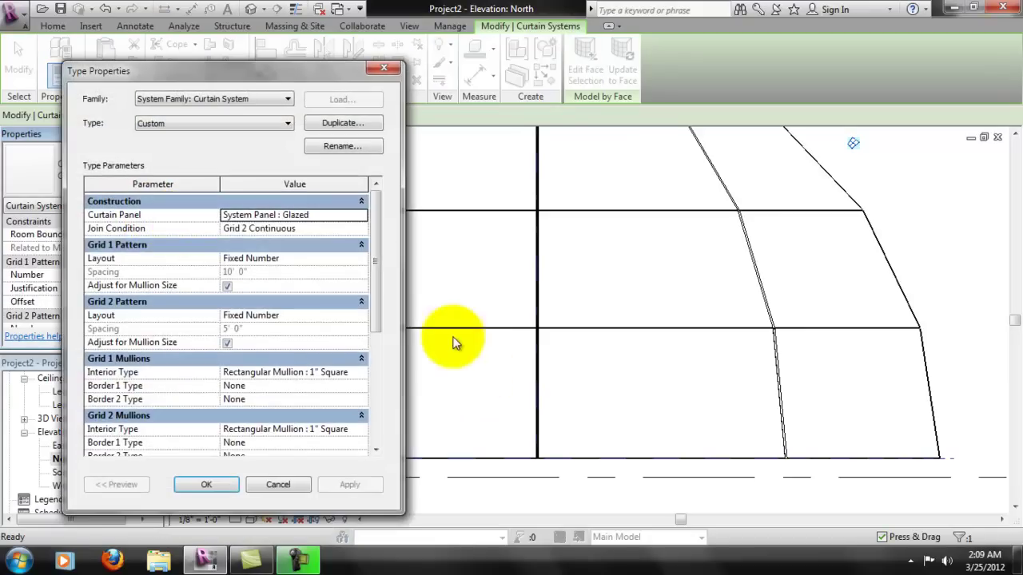
{"action": "left_click_drag", "start_coordinate": [378, 319], "coordinate": [354, 388]}
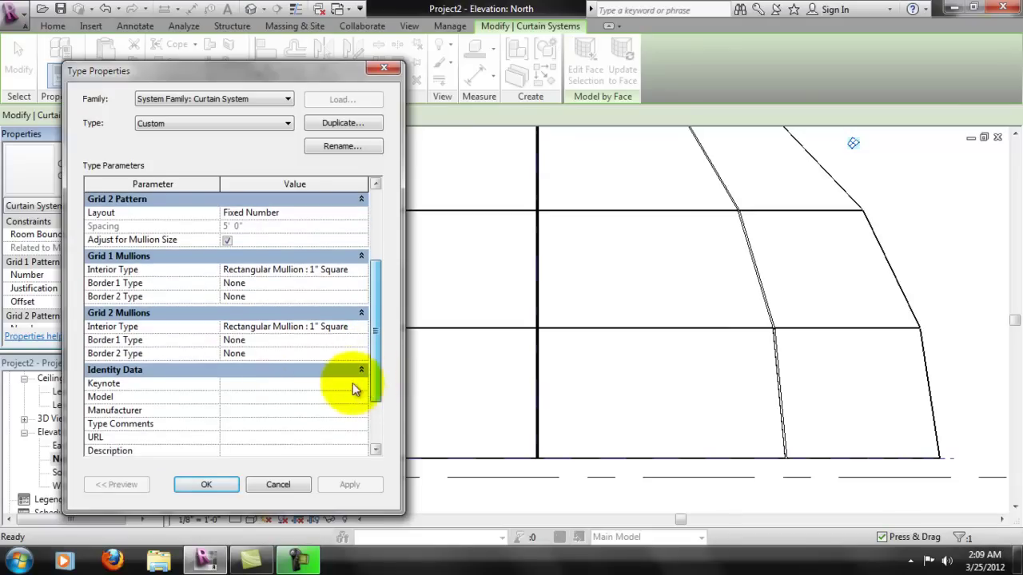
{"action": "left_click", "coordinate": [361, 341]}
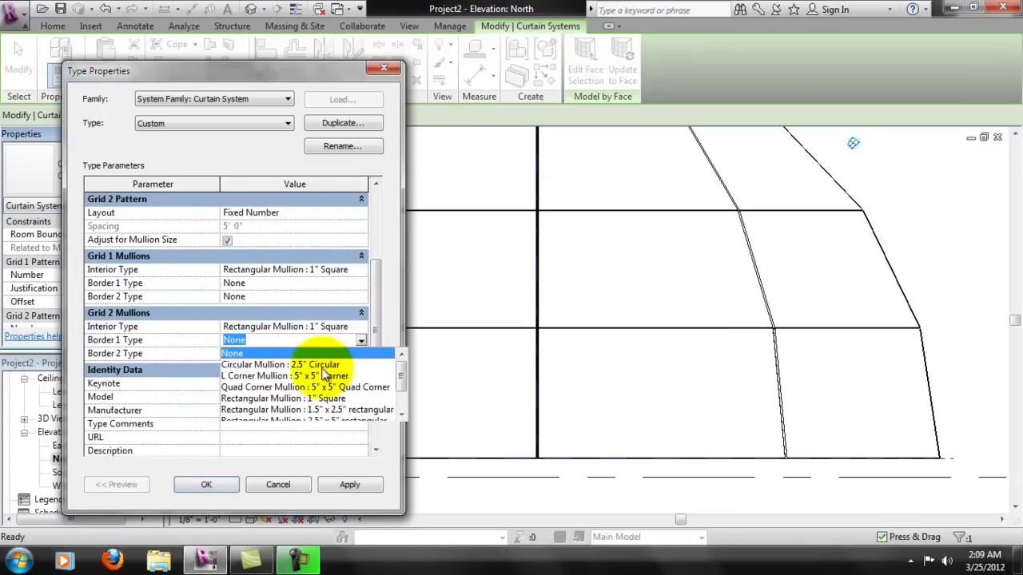
{"action": "left_click", "coordinate": [314, 399]}
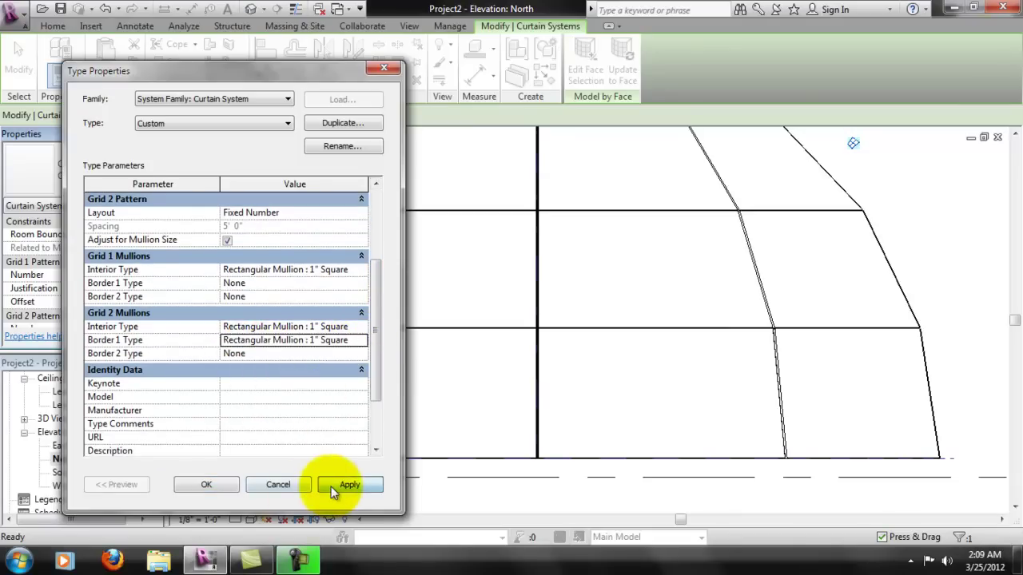
{"action": "left_click", "coordinate": [333, 485]}
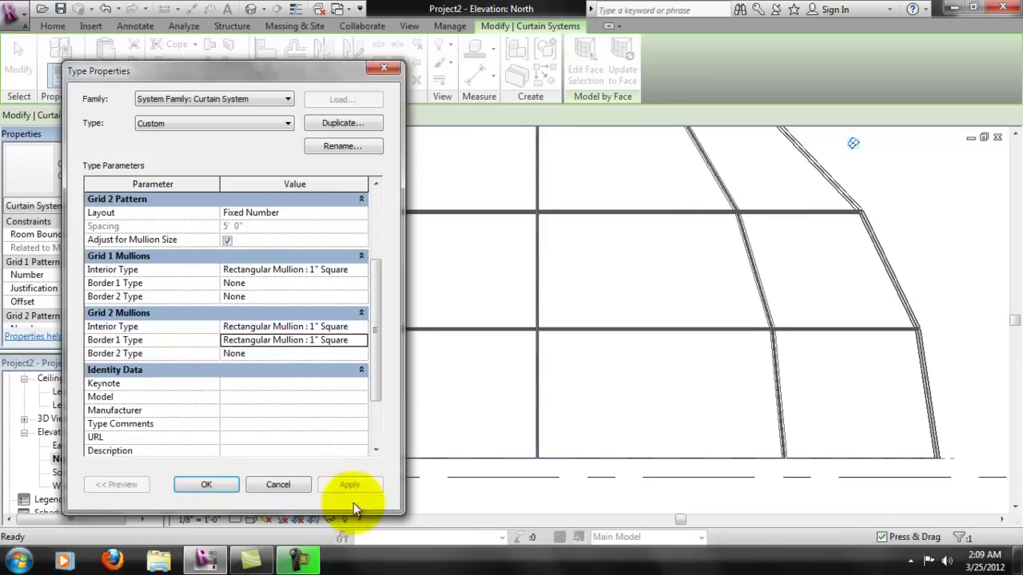
Set the Grid 2 Mullions Border 2 Type to Rectangular Mullion : 1" Square and accept the type properties
{"action": "left_click", "coordinate": [360, 357]}
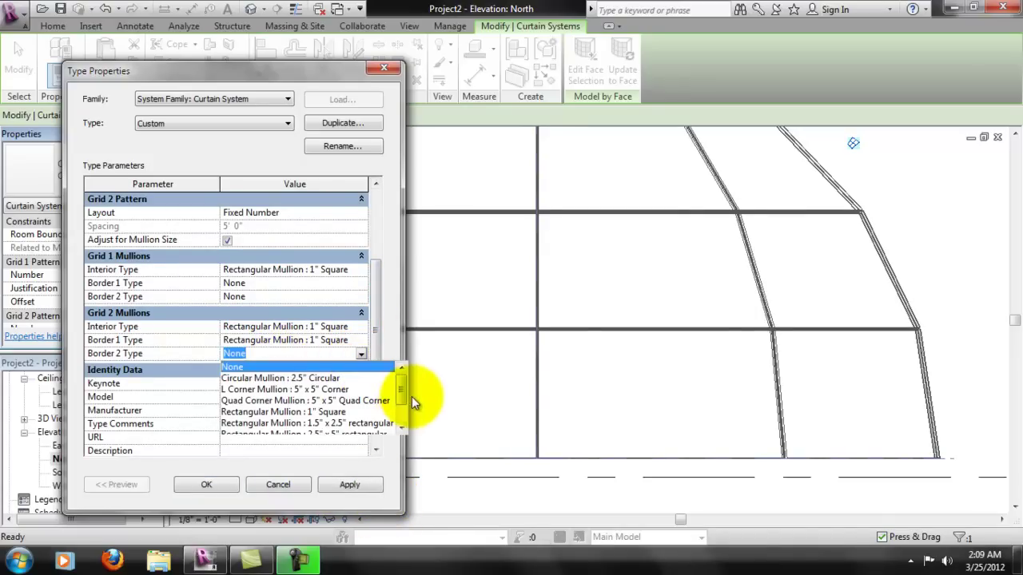
{"action": "scroll", "coordinate": [404, 397], "scroll_direction": "down", "scroll_amount": 1}
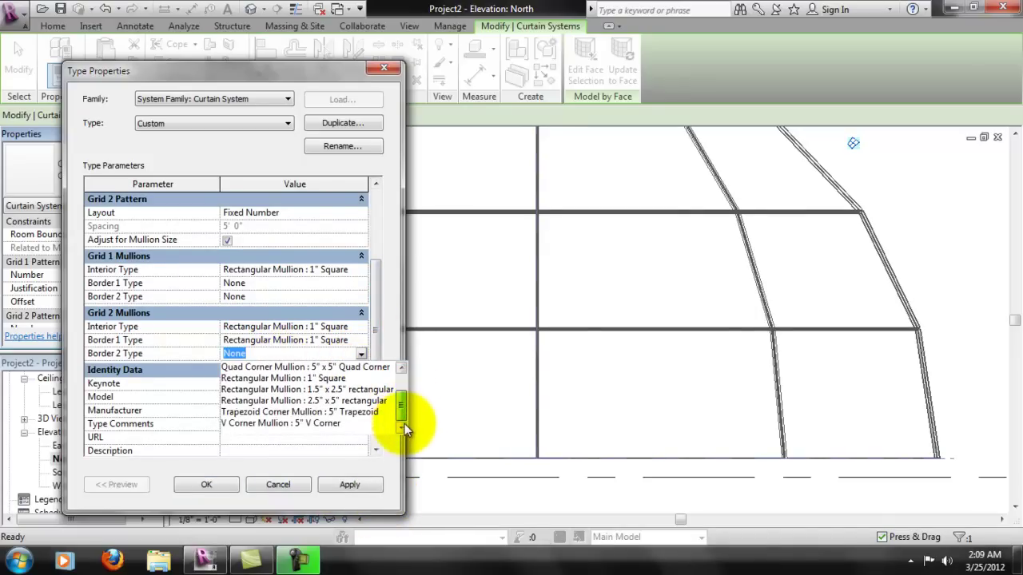
{"action": "left_click", "coordinate": [291, 378]}
{"action": "left_click", "coordinate": [348, 488]}
{"action": "left_click", "coordinate": [206, 485]}
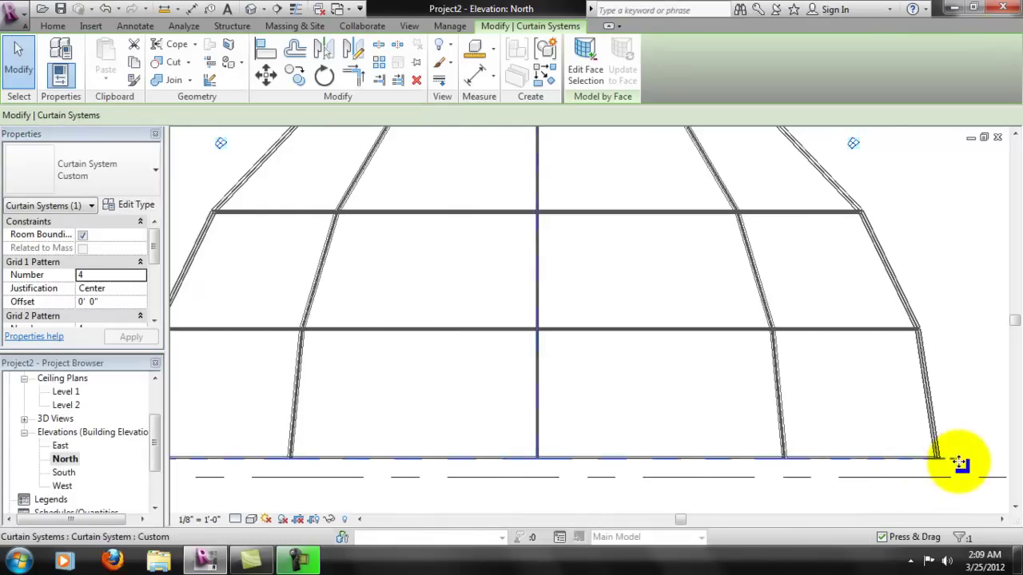
{"action": "scroll", "coordinate": [956, 470], "scroll_direction": "up", "scroll_amount": 6}
{"action": "key", "text": "Escape"}
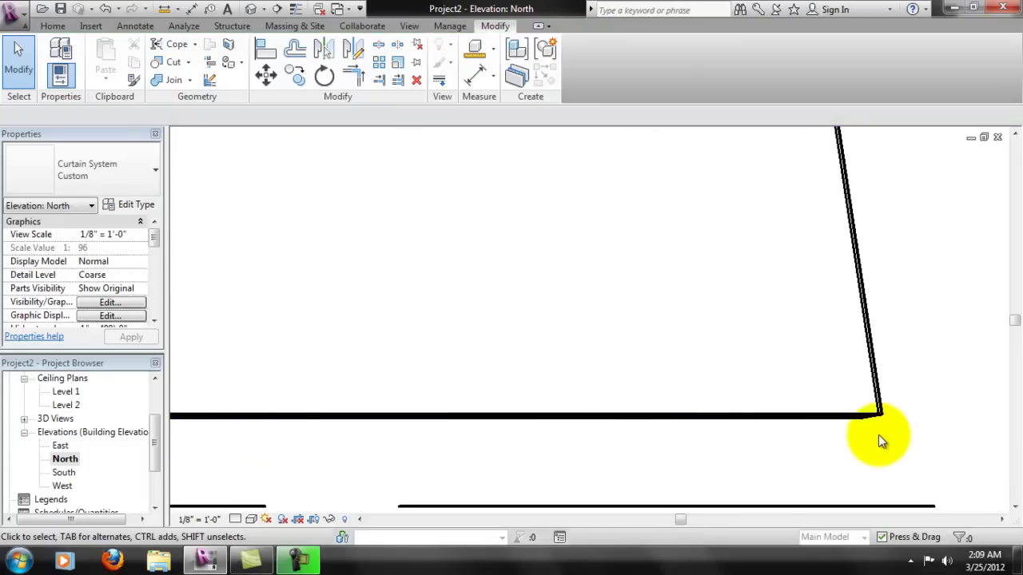
{"action": "left_click", "coordinate": [269, 55]}
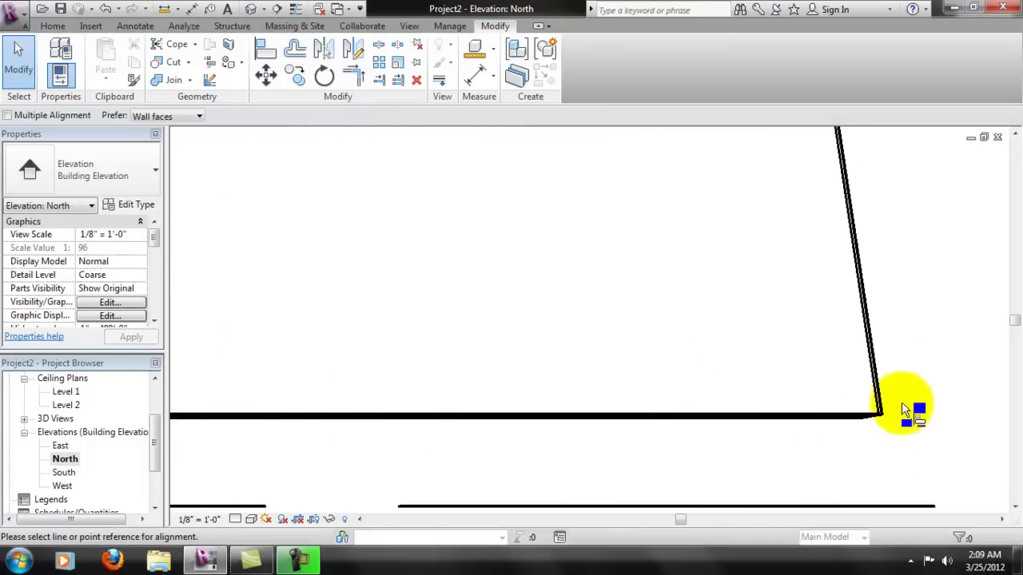
{"action": "left_click", "coordinate": [883, 513]}
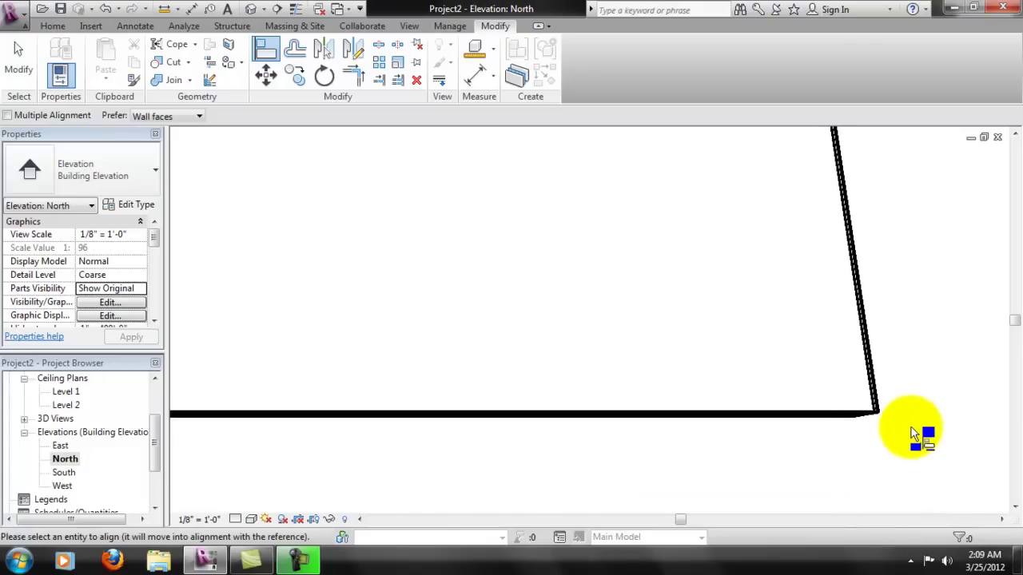
{"action": "scroll", "coordinate": [833, 416], "scroll_direction": "down", "scroll_amount": 2}
{"action": "scroll", "coordinate": [654, 434], "scroll_direction": "down", "scroll_amount": 4}
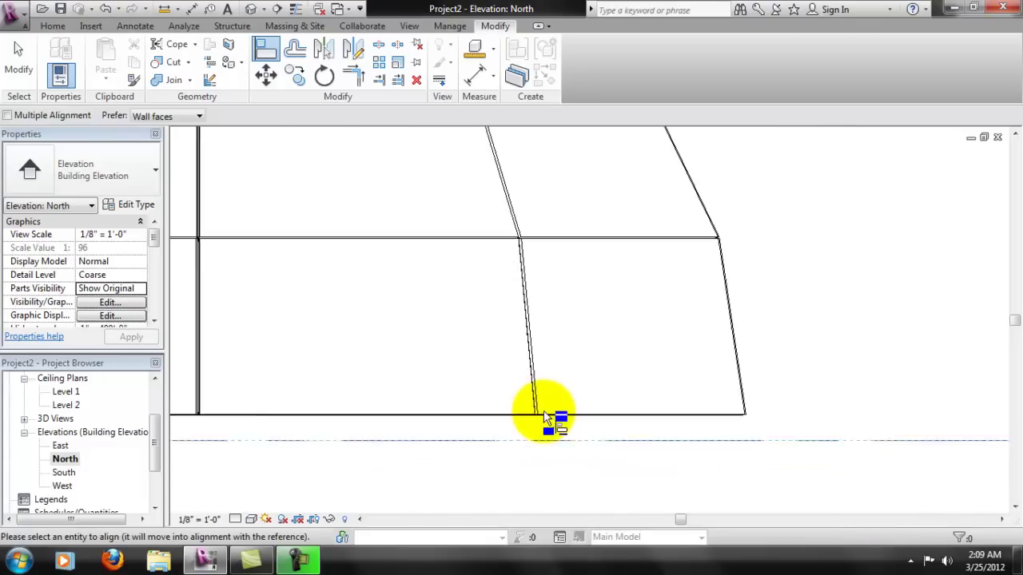
{"action": "scroll", "coordinate": [312, 422], "scroll_direction": "down", "scroll_amount": 4}
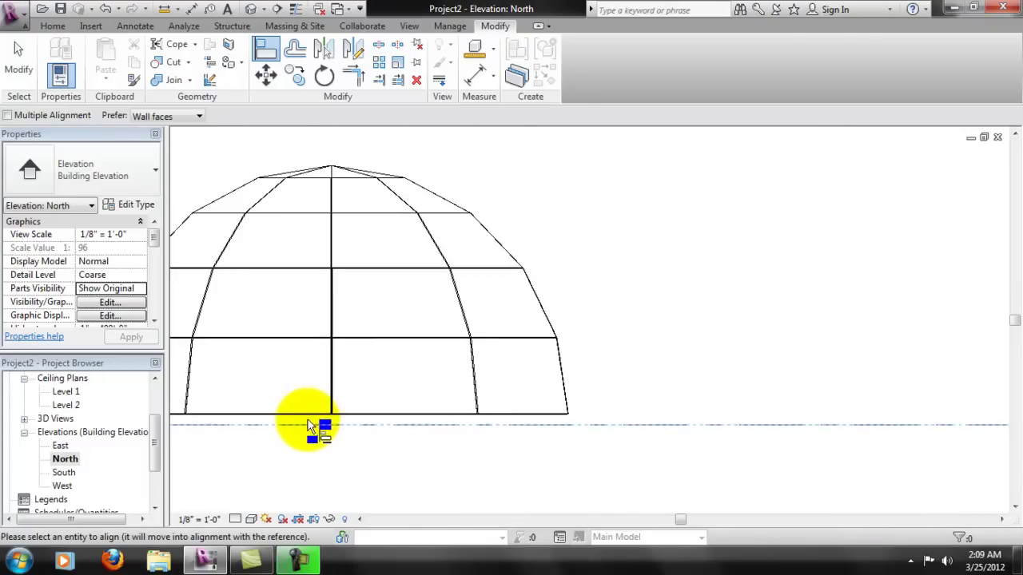
{"action": "scroll", "coordinate": [448, 384], "scroll_direction": "up", "scroll_amount": 5}
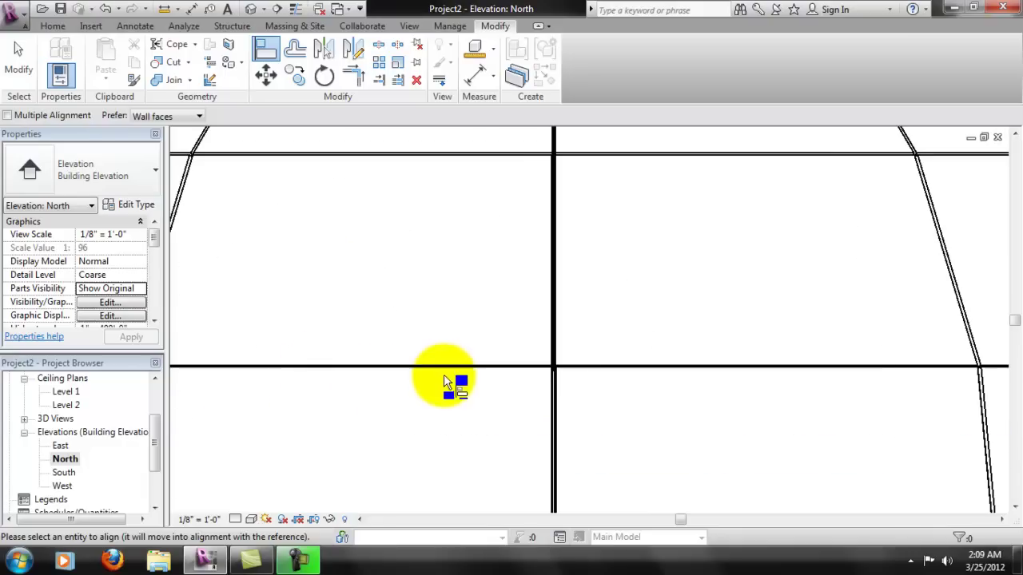
{"action": "scroll", "coordinate": [559, 376], "scroll_direction": "up", "scroll_amount": 4}
{"action": "scroll", "coordinate": [561, 357], "scroll_direction": "down", "scroll_amount": 6}
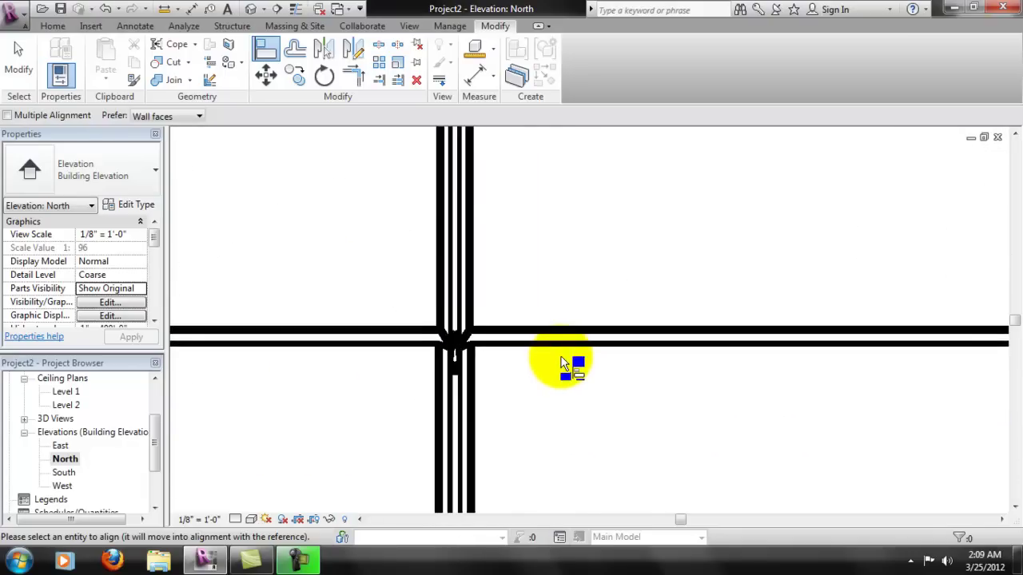
{"action": "scroll", "coordinate": [576, 359], "scroll_direction": "up", "scroll_amount": 4}
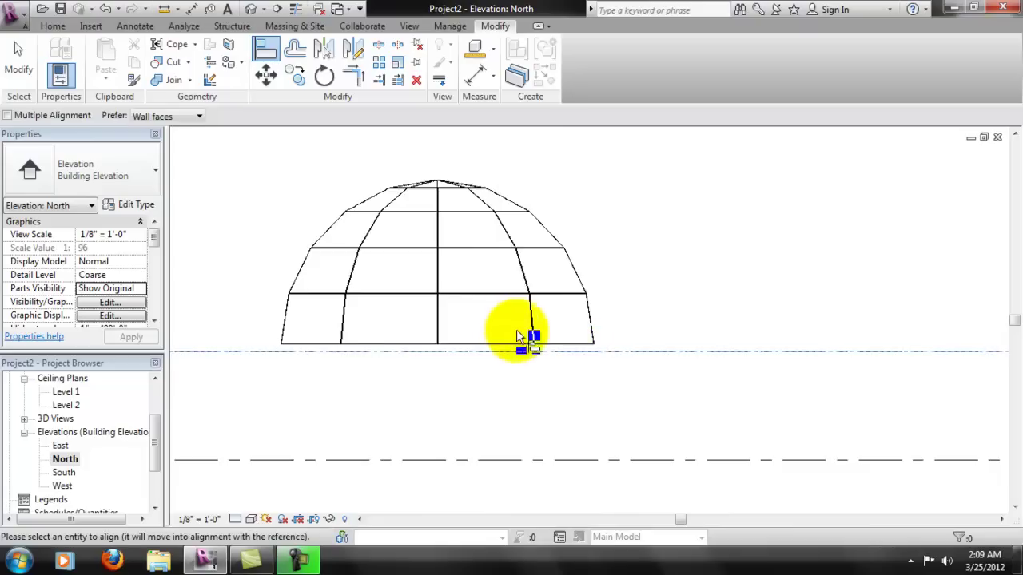
{"action": "key", "text": "Escape"}
Move the curtain system dome down until its base edge sits on the Level 2 line
{"action": "left_click", "coordinate": [526, 353]}
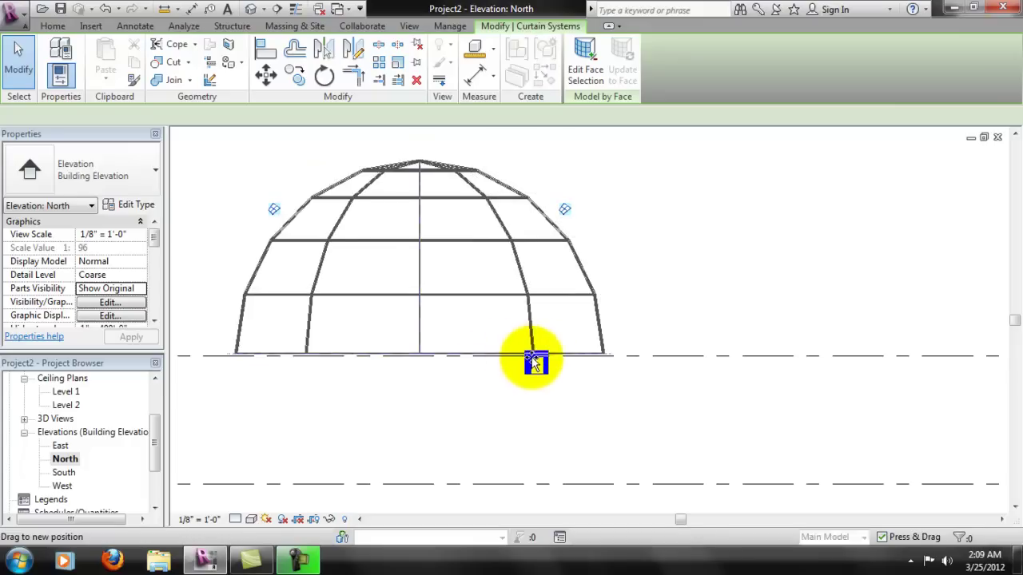
{"action": "scroll", "coordinate": [418, 338], "scroll_direction": "up", "scroll_amount": 1}
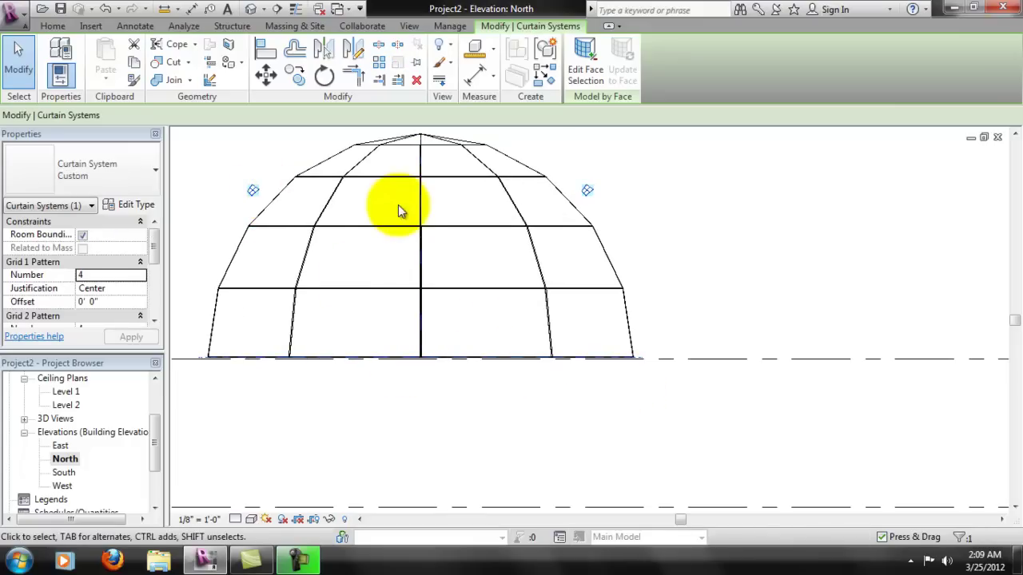
{"action": "middle_click_drag", "start_coordinate": [394, 216], "coordinate": [480, 222]}
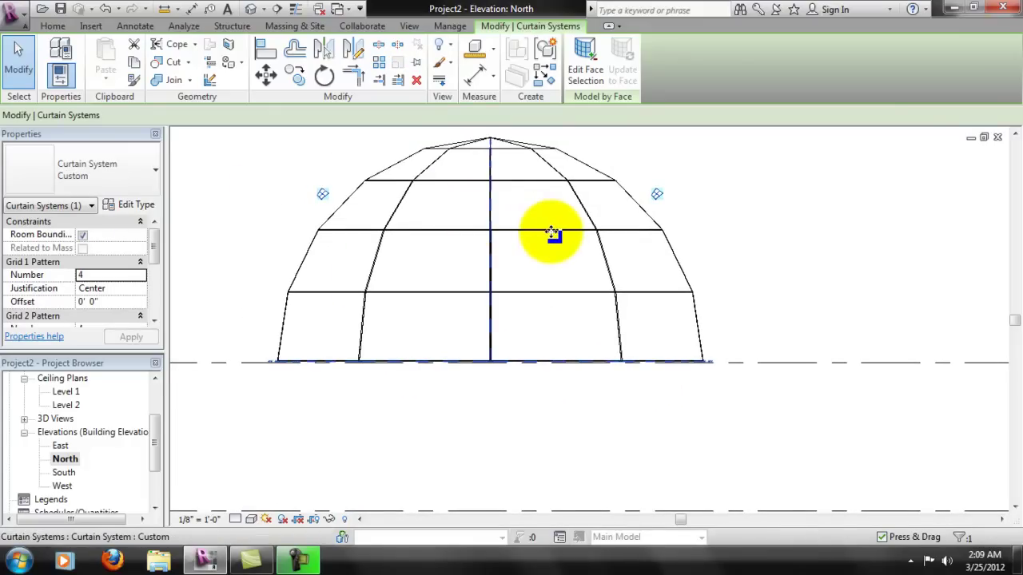
{"action": "scroll", "coordinate": [472, 315], "scroll_direction": "up", "scroll_amount": 2}
{"action": "middle_click_drag", "start_coordinate": [472, 315], "coordinate": [523, 322]}
{"action": "mouse_move", "coordinate": [543, 269]}
{"action": "middle_mouse_down"}
{"action": "mouse_move", "coordinate": [541, 319]}
{"action": "mouse_move", "coordinate": [546, 261]}
{"action": "mouse_move", "coordinate": [551, 279]}
{"action": "middle_mouse_up"}
{"action": "scroll", "coordinate": [815, 444], "scroll_direction": "up", "scroll_amount": 5}
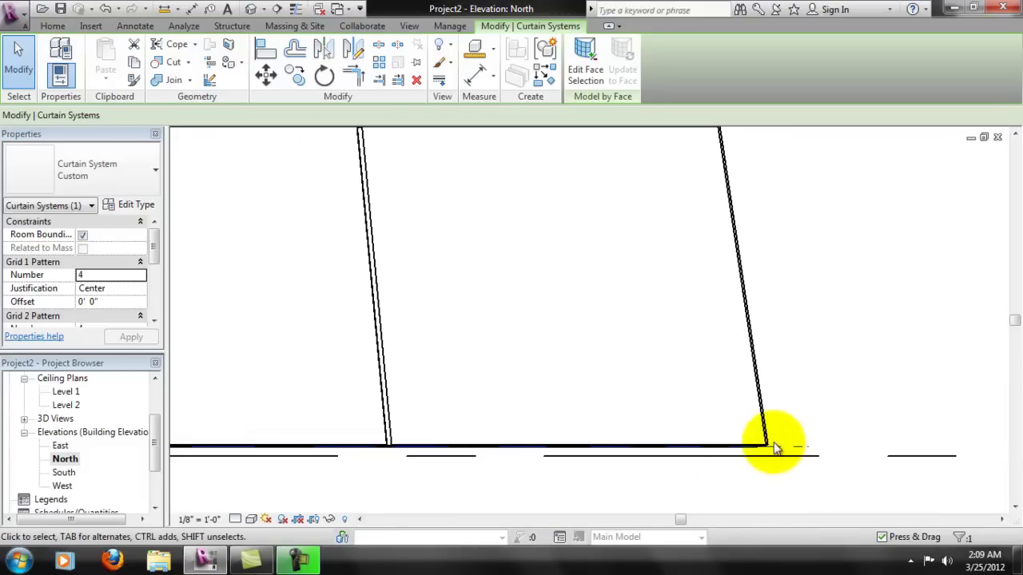
{"action": "left_click_drag", "start_coordinate": [769, 464], "coordinate": [810, 480]}
{"action": "scroll", "coordinate": [811, 479], "scroll_direction": "up", "scroll_amount": 3}
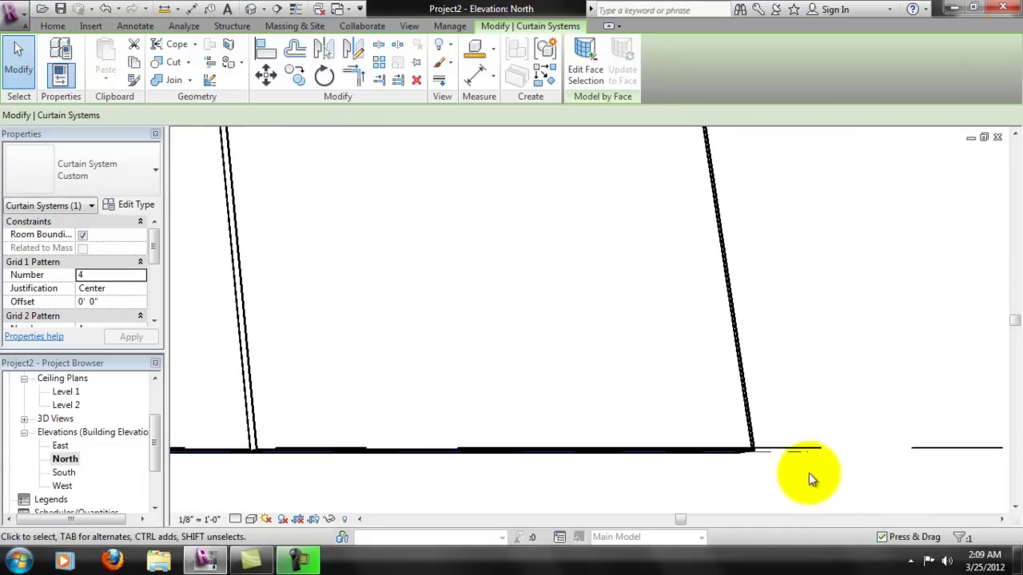
{"action": "key", "text": "Escape"}
{"action": "scroll", "coordinate": [723, 438], "scroll_direction": "down", "scroll_amount": 6}
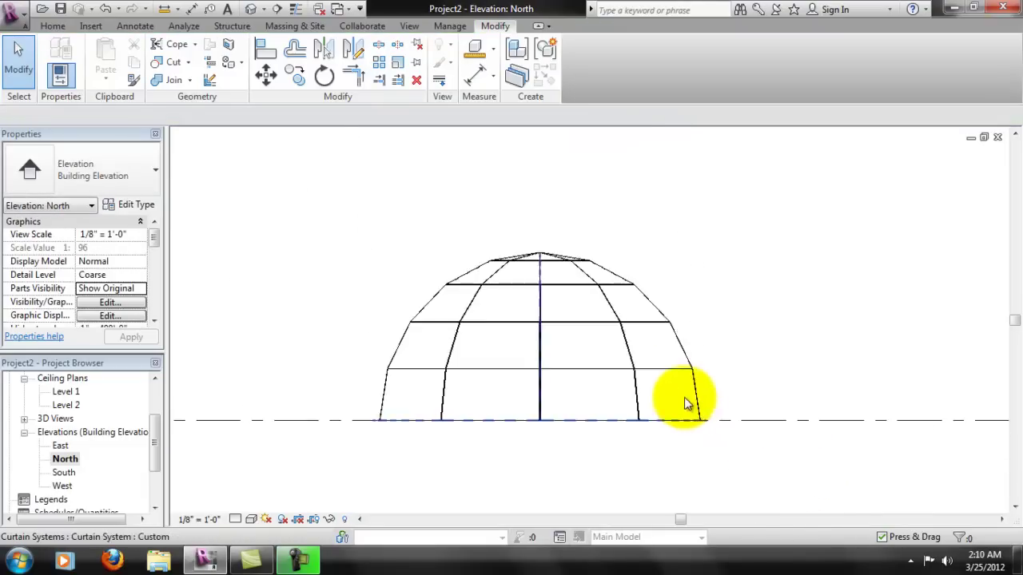
{"action": "scroll", "coordinate": [732, 460], "scroll_direction": "up", "scroll_amount": 6}
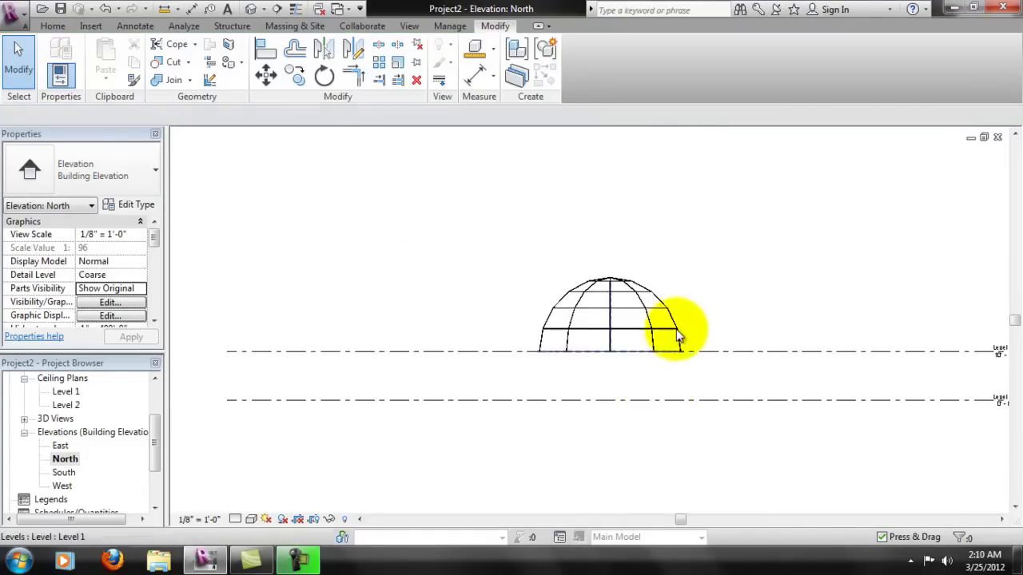
{"action": "scroll", "coordinate": [635, 377], "scroll_direction": "up", "scroll_amount": 2}
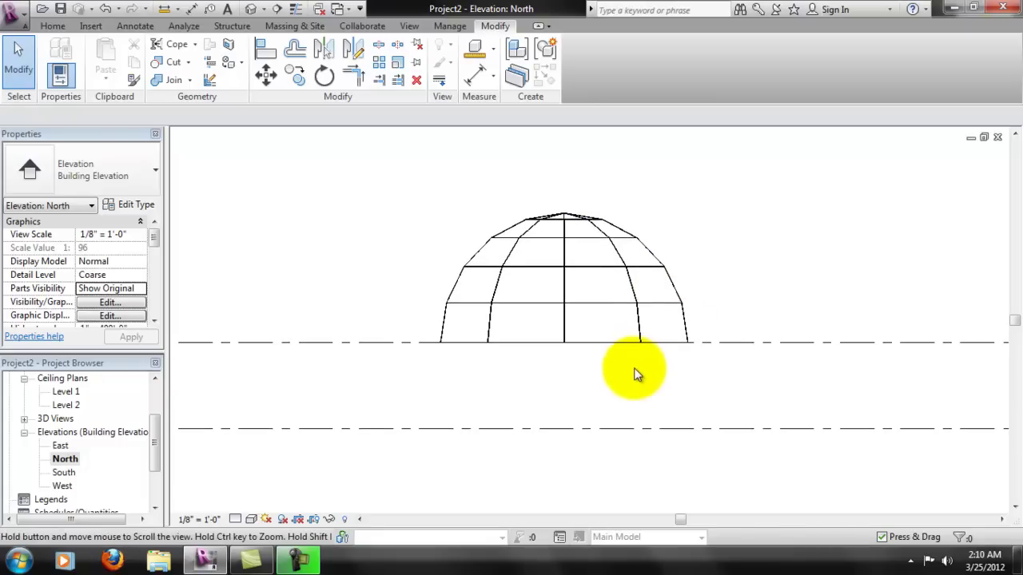
{"action": "scroll", "coordinate": [602, 252], "scroll_direction": "up", "scroll_amount": 1}
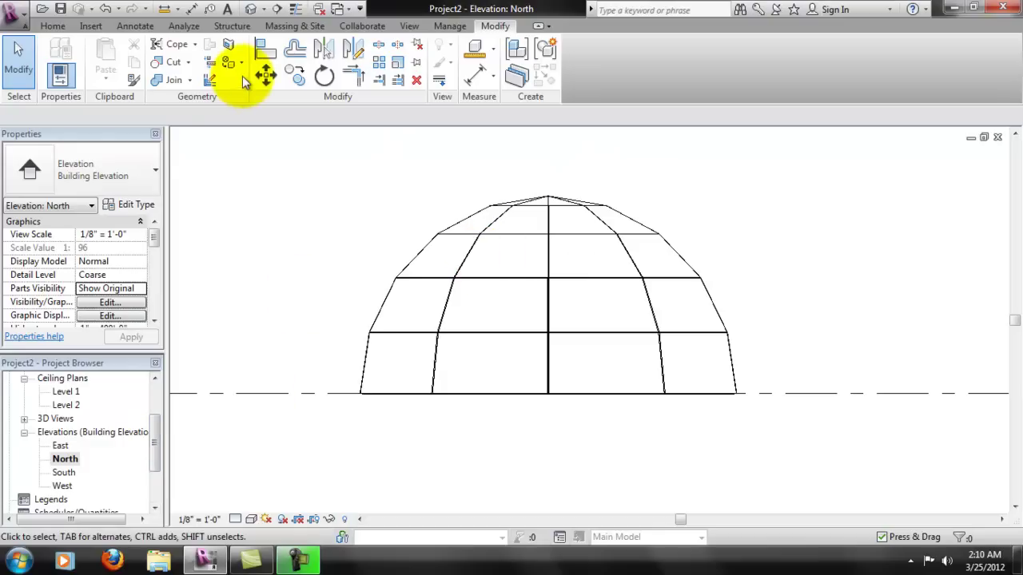
Open the {3D} view and examine the mullions converging at the dome's apex
{"action": "left_click", "coordinate": [158, 436]}
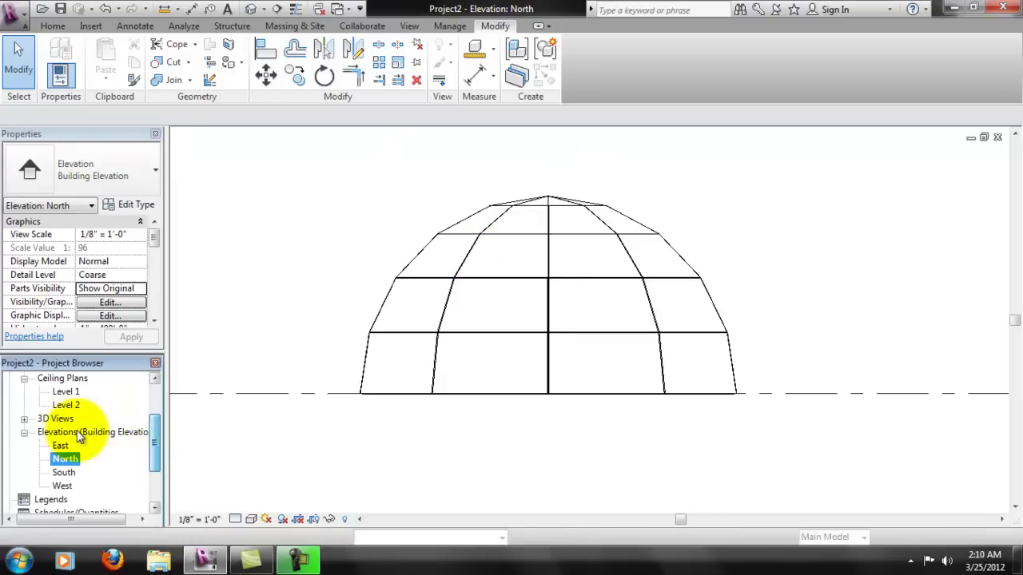
{"action": "double_click", "coordinate": [60, 431]}
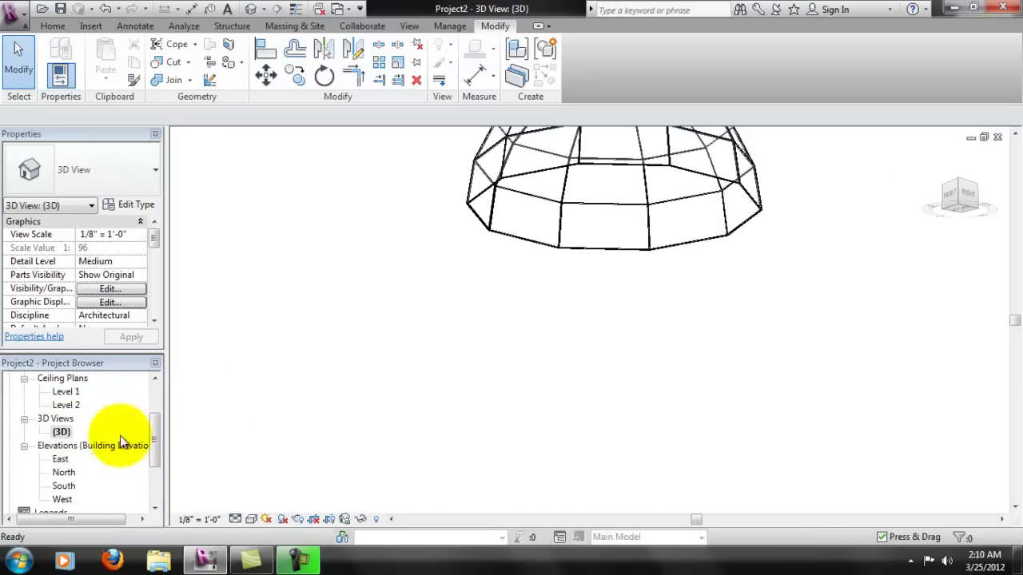
{"action": "scroll", "coordinate": [591, 183], "scroll_direction": "down", "scroll_amount": 2}
{"action": "middle_click_drag", "start_coordinate": [591, 184], "coordinate": [560, 382]}
{"action": "scroll", "coordinate": [528, 221], "scroll_direction": "up", "scroll_amount": 6}
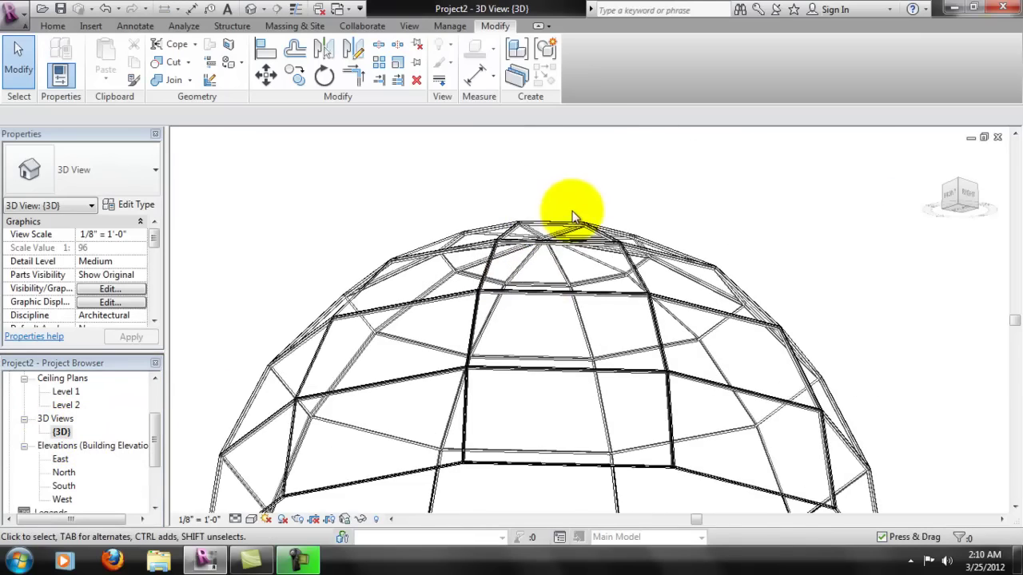
{"action": "middle_click_drag", "start_coordinate": [609, 205], "coordinate": [512, 278], "text": "shift"}
{"action": "scroll", "coordinate": [517, 249], "scroll_direction": "down", "scroll_amount": 4}
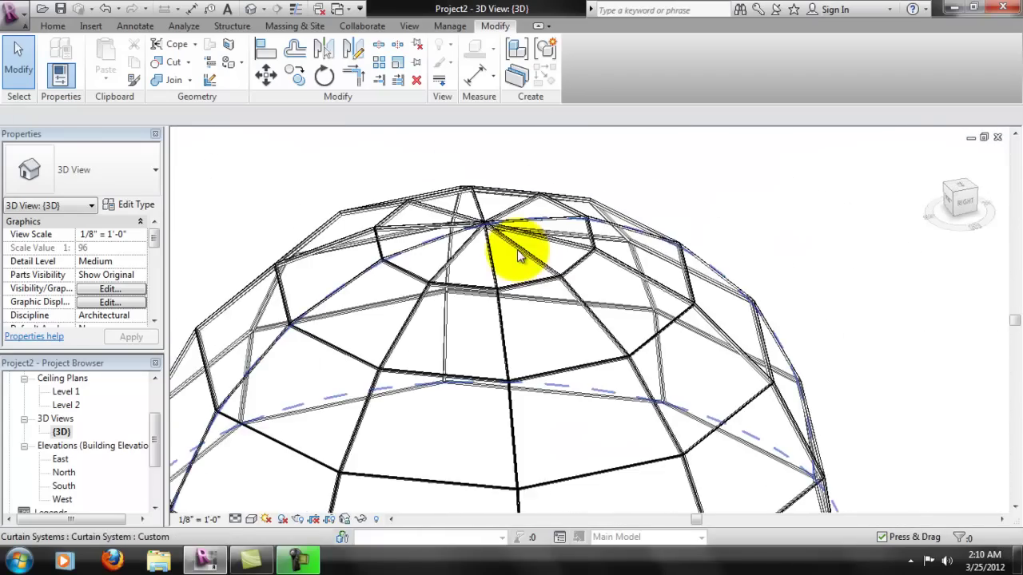
{"action": "scroll", "coordinate": [468, 252], "scroll_direction": "up", "scroll_amount": 1}
{"action": "scroll", "coordinate": [479, 223], "scroll_direction": "up", "scroll_amount": 2}
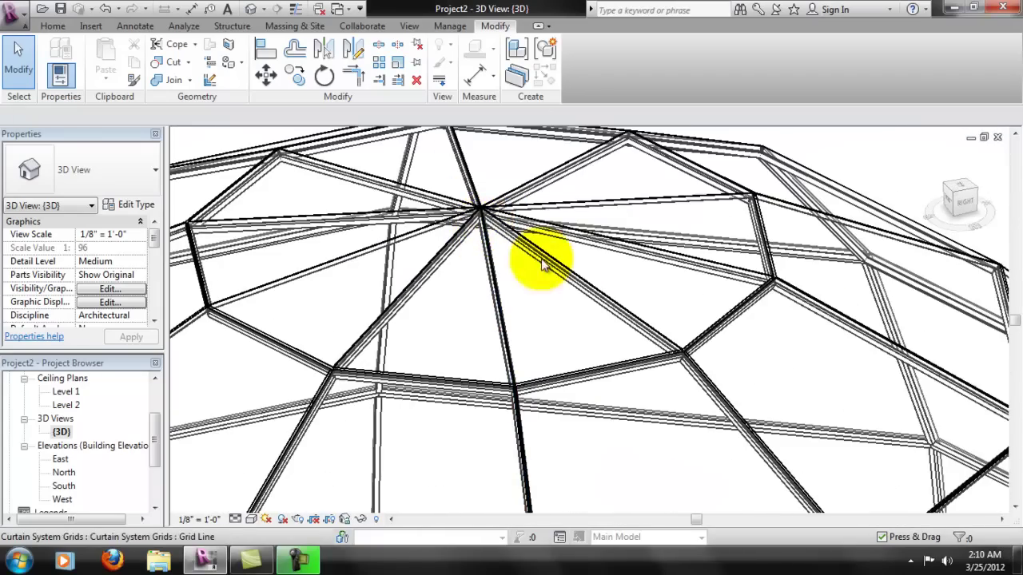
{"action": "scroll", "coordinate": [484, 224], "scroll_direction": "down", "scroll_amount": 2}
{"action": "middle_click_drag", "start_coordinate": [483, 224], "coordinate": [559, 229]}
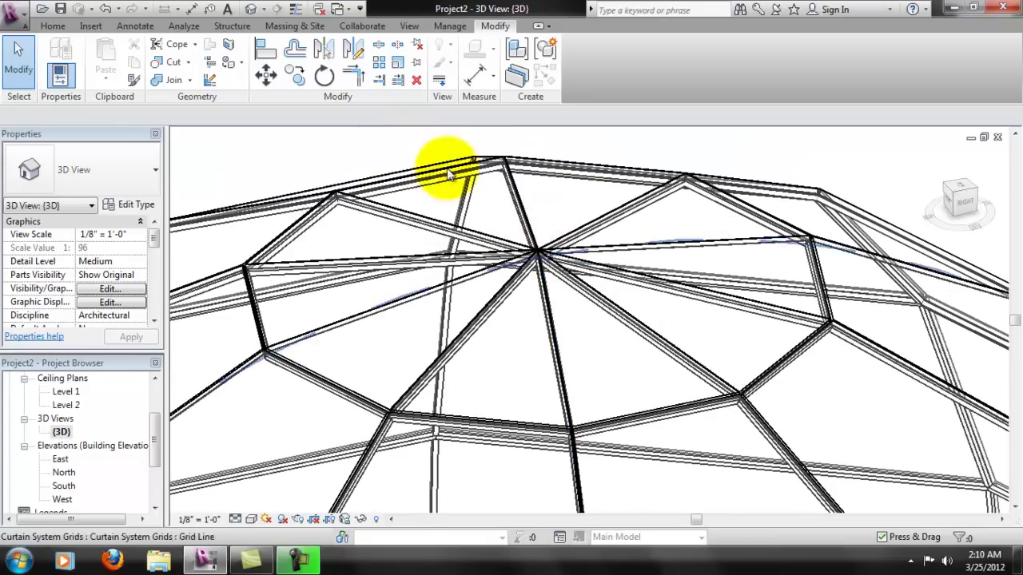
Remove the front radial grid line's segment between the apex and the uppermost ring, deleting the mullion there
{"action": "left_click", "coordinate": [550, 328]}
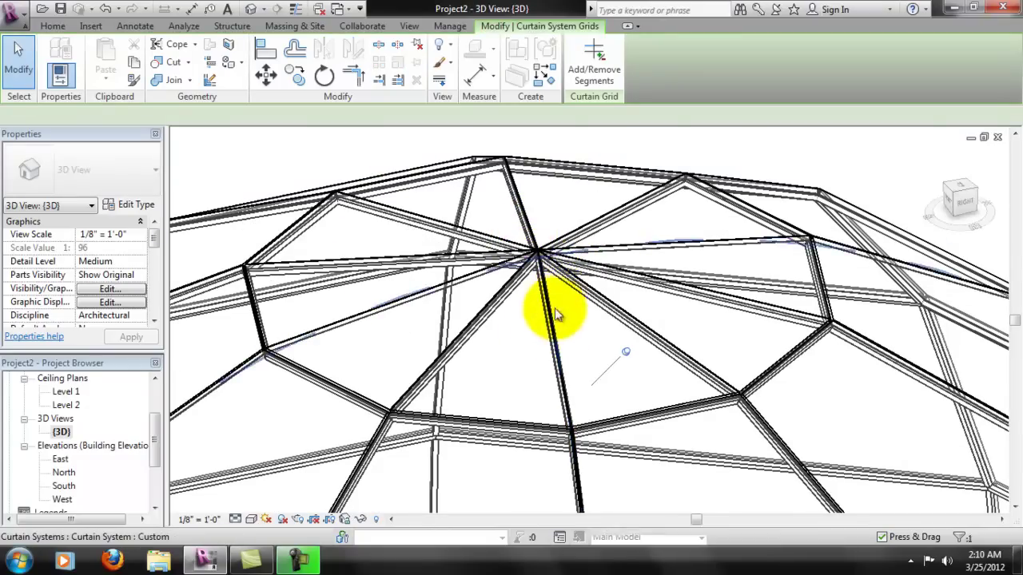
{"action": "left_click", "coordinate": [594, 67]}
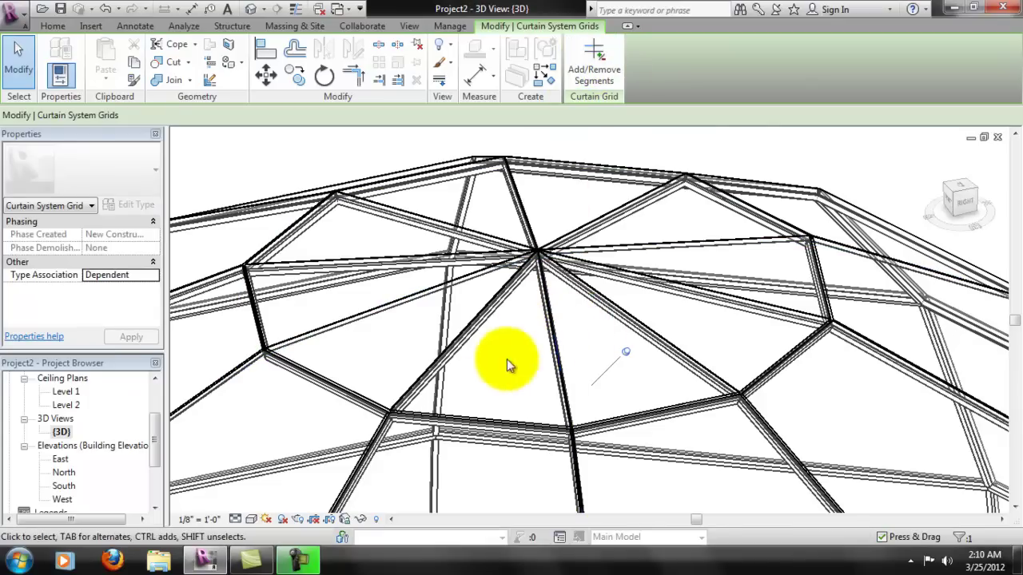
{"action": "left_click", "coordinate": [597, 64]}
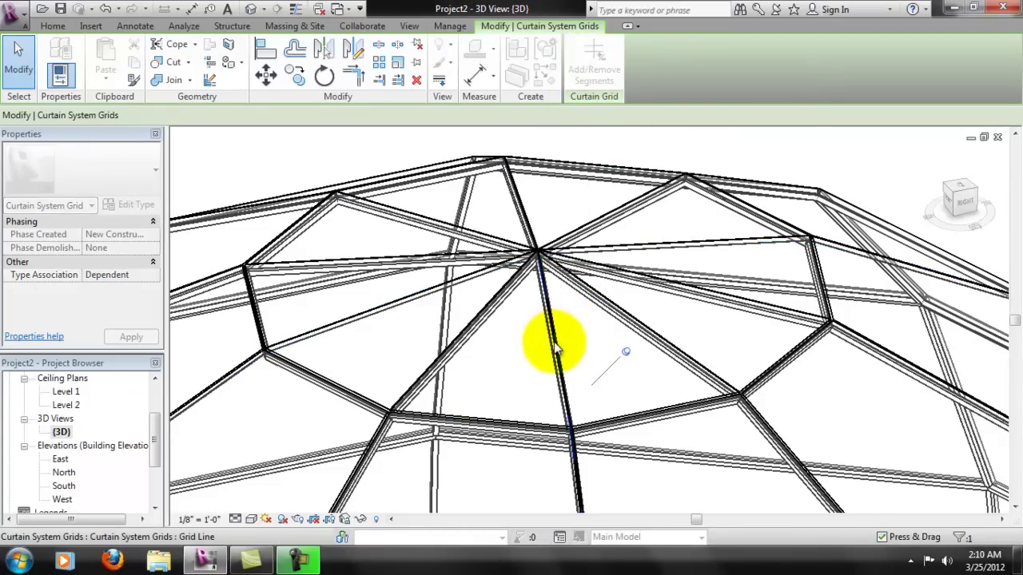
{"action": "left_click", "coordinate": [663, 388]}
{"action": "left_click", "coordinate": [432, 334]}
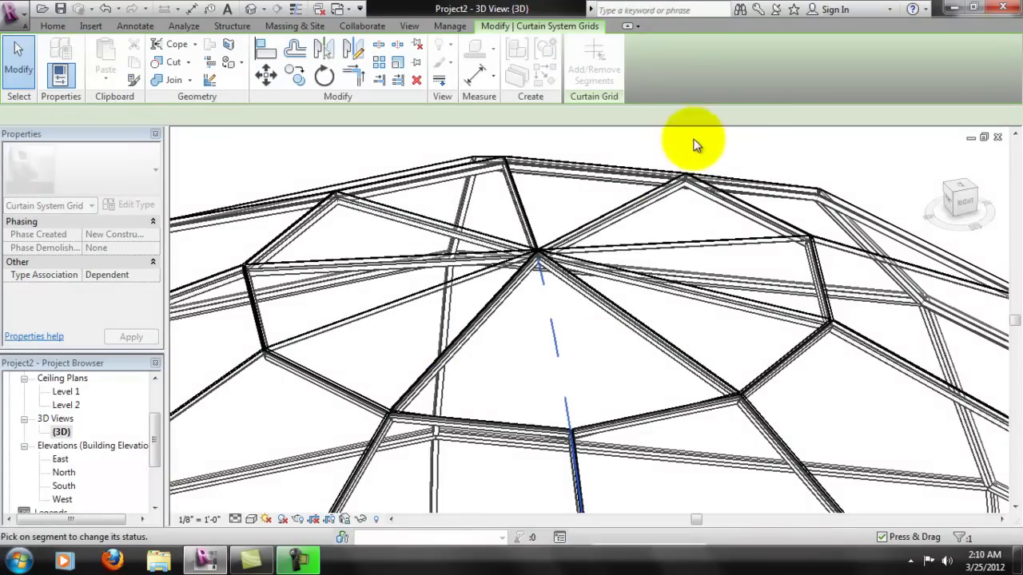
{"action": "key", "text": "Escape"}
{"action": "key", "text": "Escape"}
Remove the apex segment of the radial grid line just right of the removed one, deleting the mullion between the joined panels
{"action": "scroll", "coordinate": [605, 423], "scroll_direction": "up", "scroll_amount": 2}
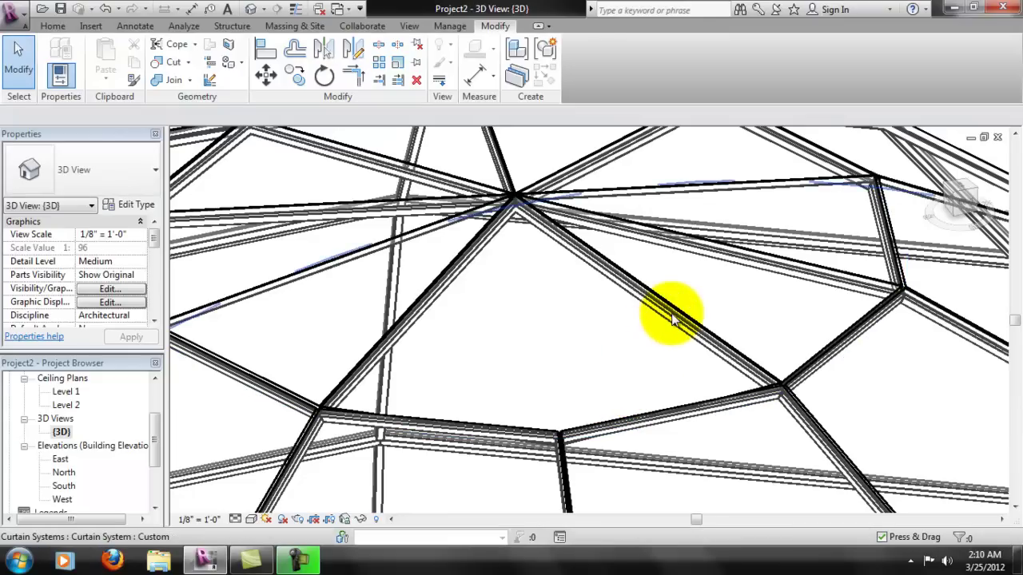
{"action": "left_click", "coordinate": [675, 318]}
{"action": "key", "text": "Escape"}
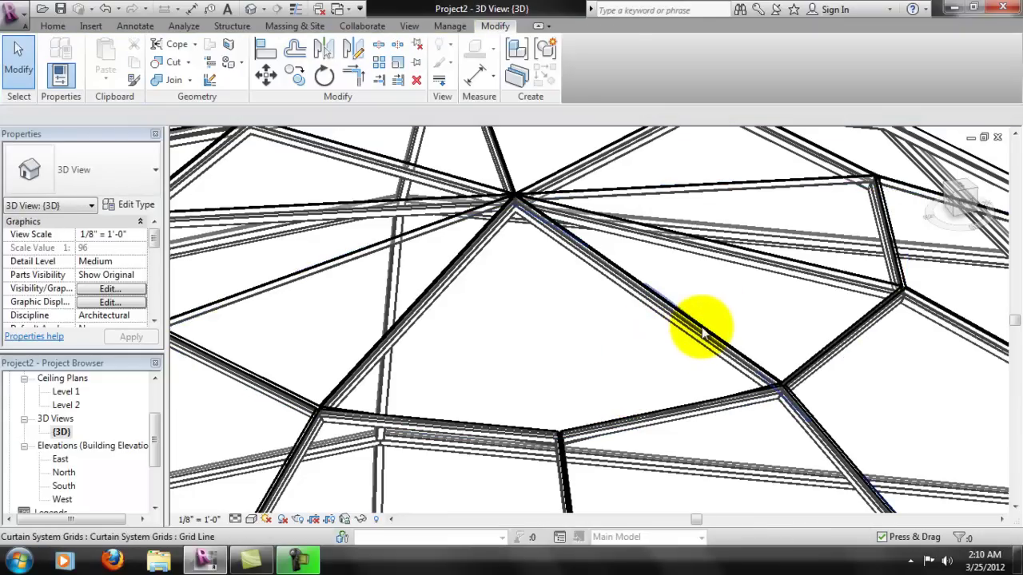
{"action": "left_click", "coordinate": [703, 334]}
{"action": "left_click", "coordinate": [600, 60]}
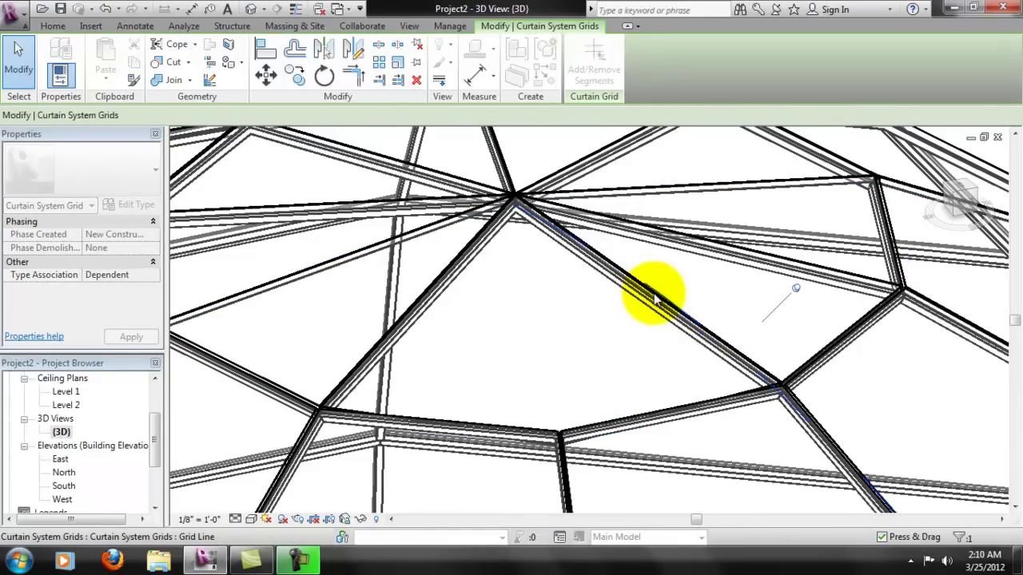
{"action": "left_click", "coordinate": [737, 338]}
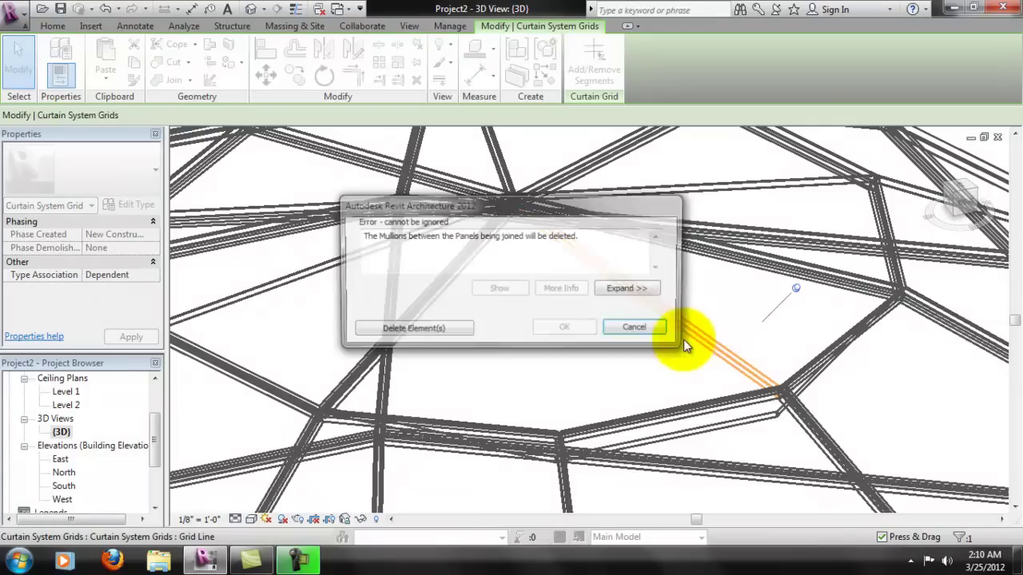
{"action": "left_click", "coordinate": [627, 331]}
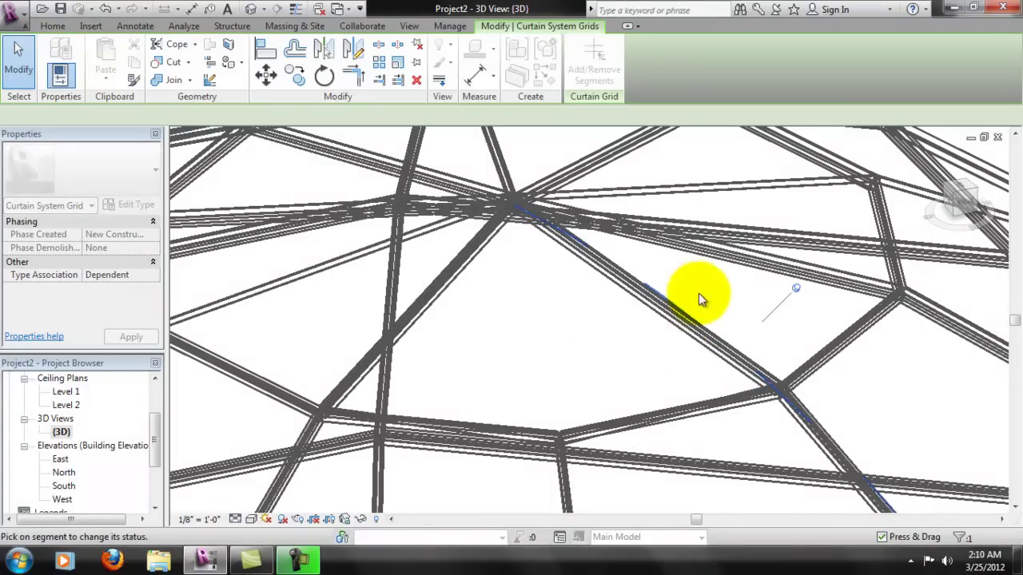
{"action": "left_click", "coordinate": [689, 321]}
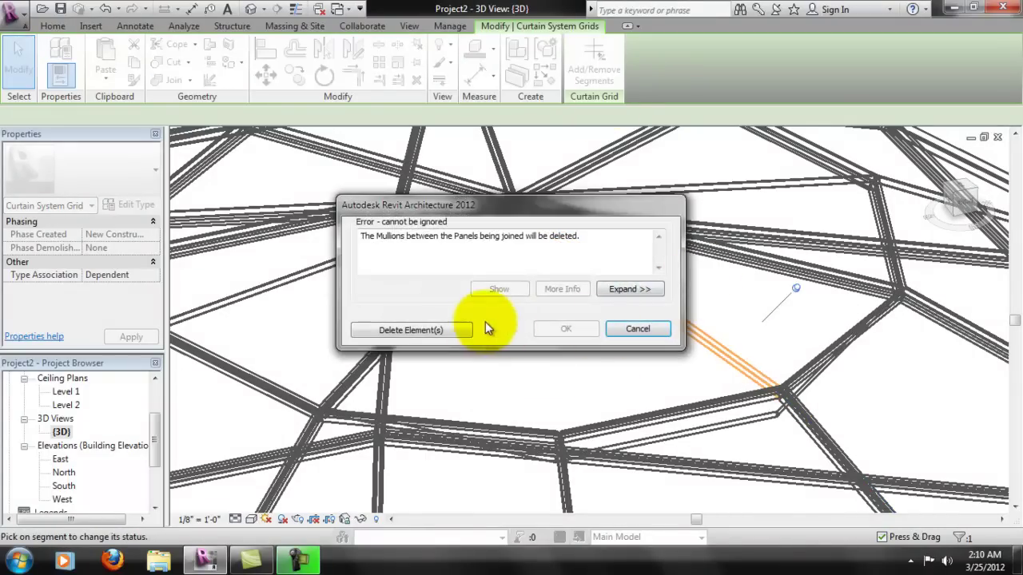
{"action": "left_click", "coordinate": [472, 331]}
{"action": "scroll", "coordinate": [605, 360], "scroll_direction": "up", "scroll_amount": 3}
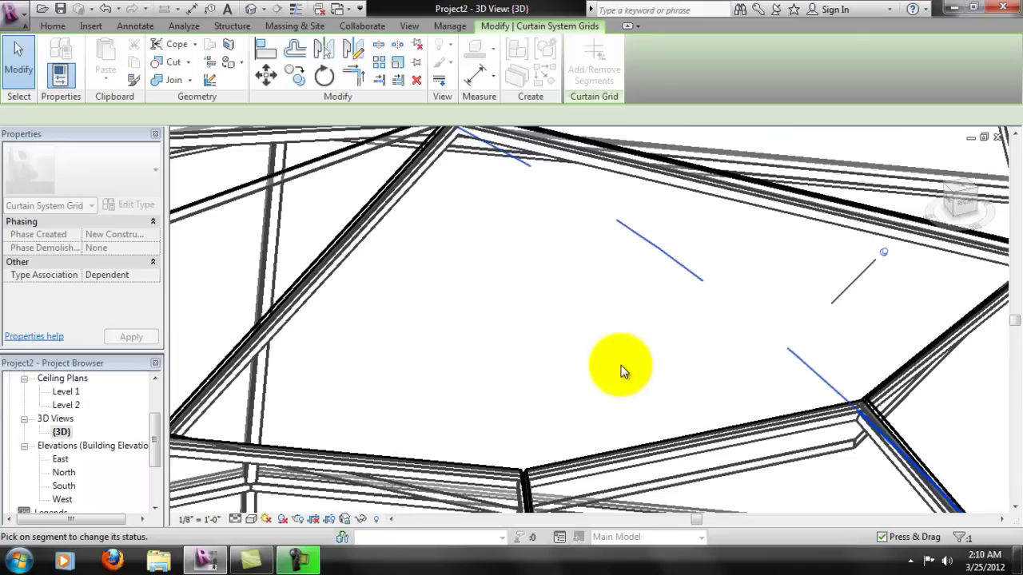
{"action": "scroll", "coordinate": [625, 365], "scroll_direction": "down", "scroll_amount": 10}
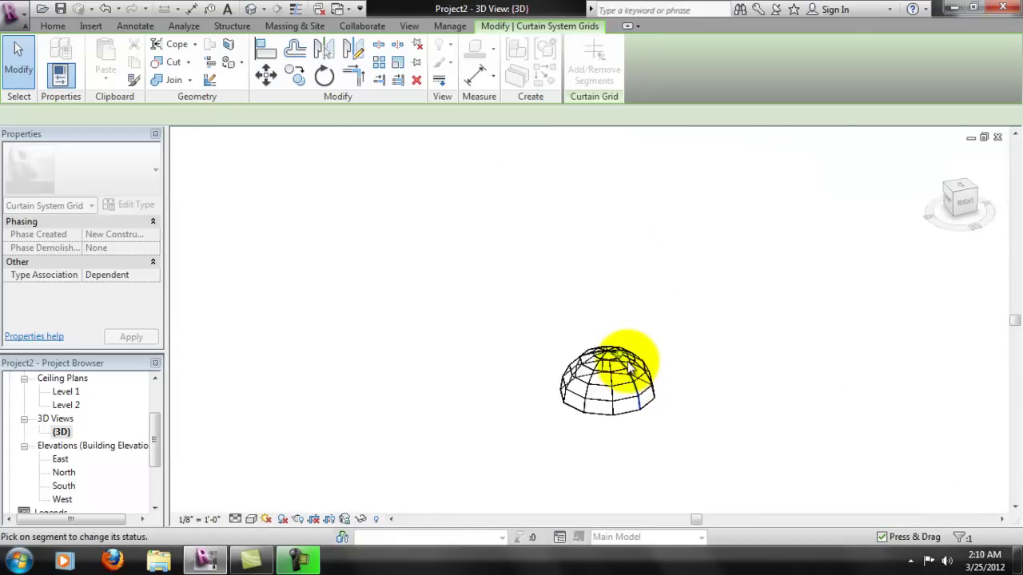
Examine the opened area at the dome's apex and the remaining radial mullions from several sides
{"action": "scroll", "coordinate": [629, 369], "scroll_direction": "up", "scroll_amount": 3}
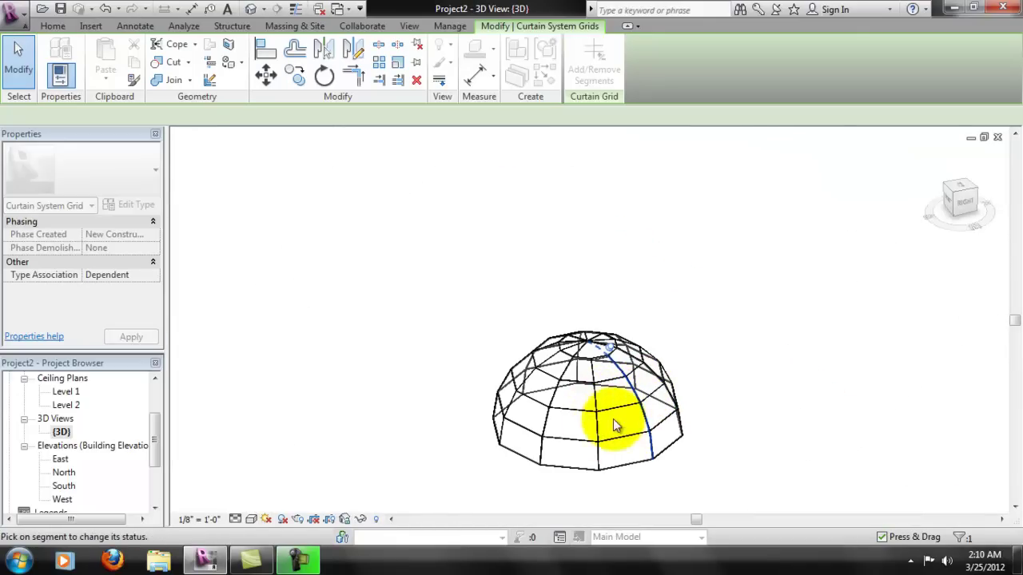
{"action": "scroll", "coordinate": [636, 398], "scroll_direction": "up", "scroll_amount": 10}
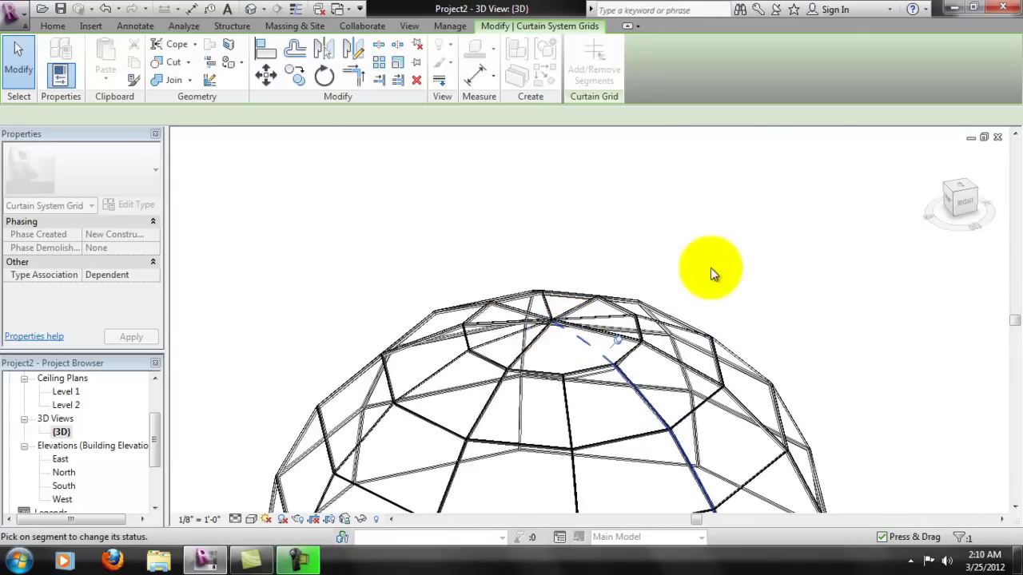
{"action": "key", "text": "Escape"}
{"action": "scroll", "coordinate": [657, 304], "scroll_direction": "down", "scroll_amount": 5}
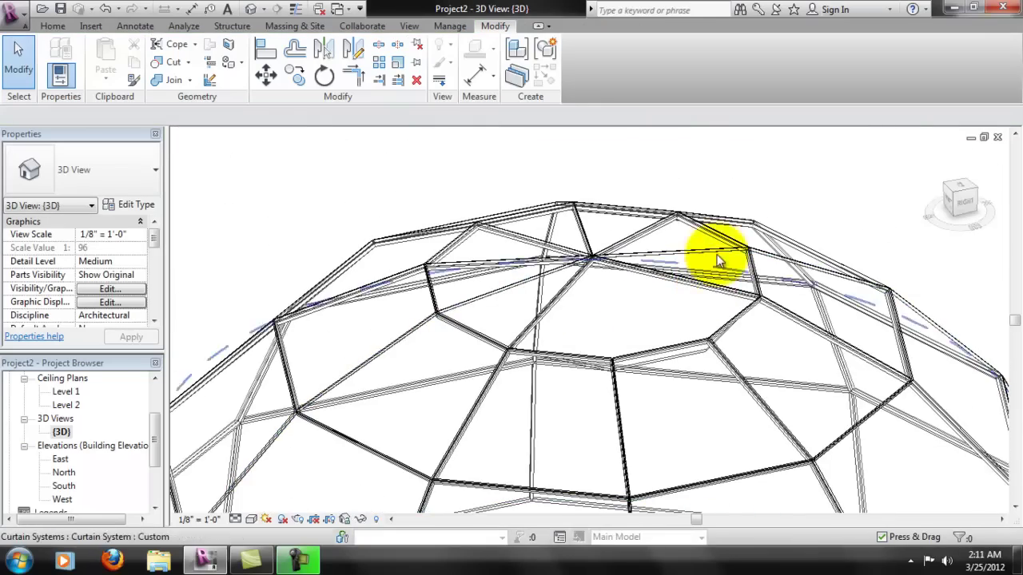
{"action": "scroll", "coordinate": [697, 314], "scroll_direction": "down", "scroll_amount": 3}
{"action": "middle_click_drag", "start_coordinate": [717, 298], "coordinate": [696, 279], "text": "shift"}
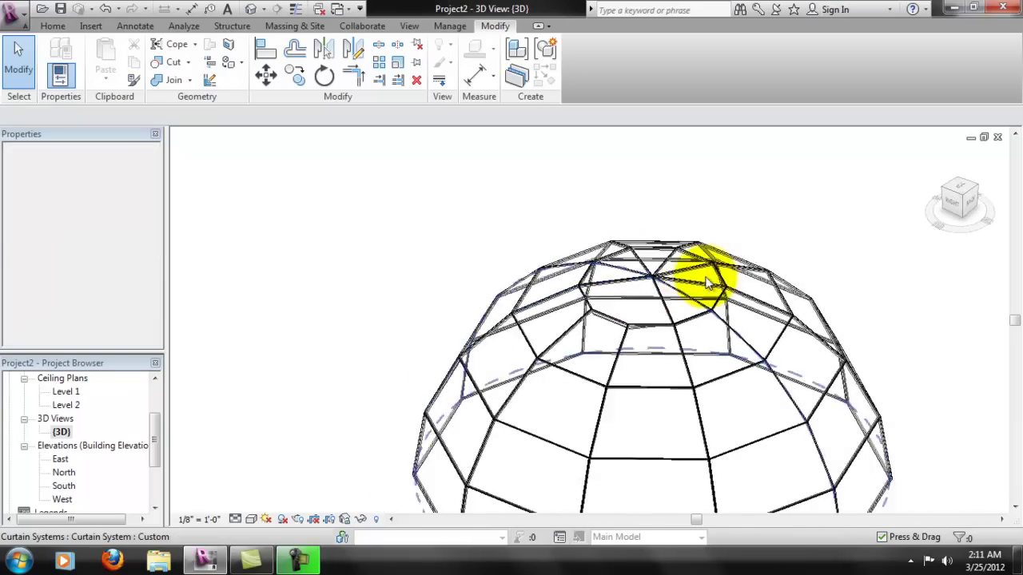
{"action": "scroll", "coordinate": [720, 307], "scroll_direction": "up", "scroll_amount": 5}
{"action": "middle_click_drag", "start_coordinate": [727, 316], "coordinate": [668, 338], "text": "shift"}
{"action": "scroll", "coordinate": [635, 342], "scroll_direction": "down", "scroll_amount": 2}
{"action": "scroll", "coordinate": [635, 340], "scroll_direction": "up", "scroll_amount": 4}
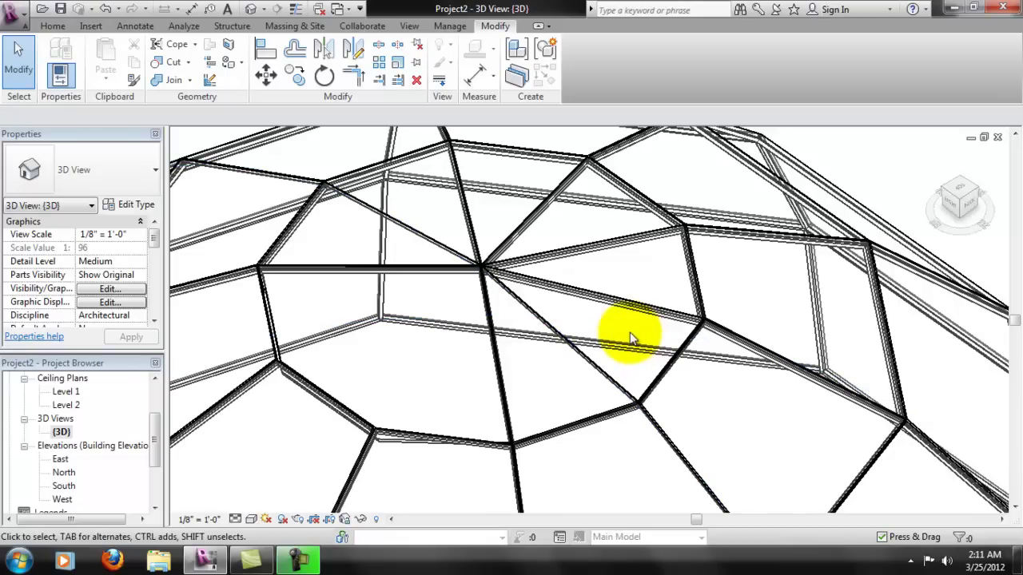
{"action": "left_click", "coordinate": [567, 338]}
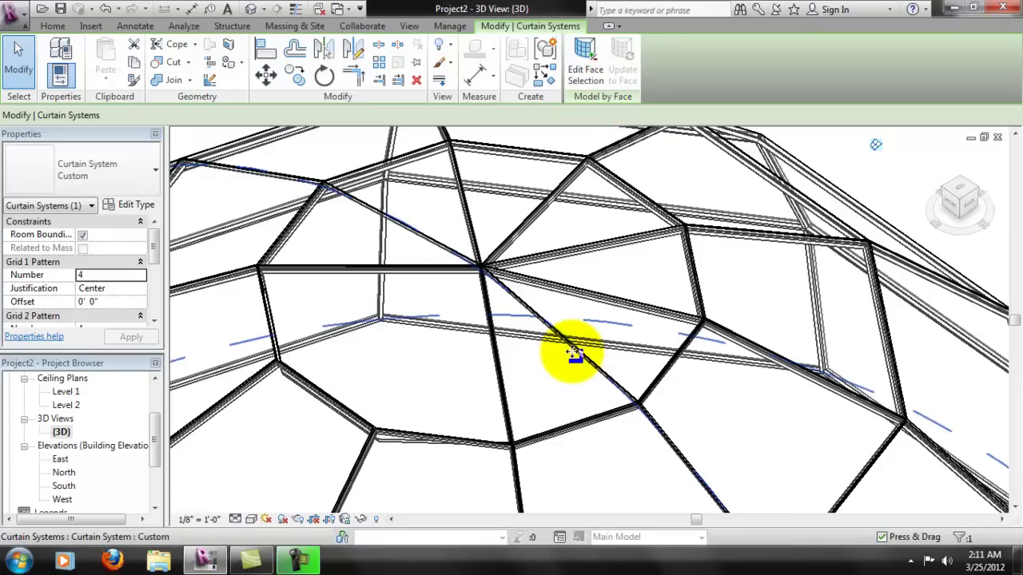
{"action": "middle_click_drag", "start_coordinate": [589, 326], "coordinate": [582, 290], "text": "shift"}
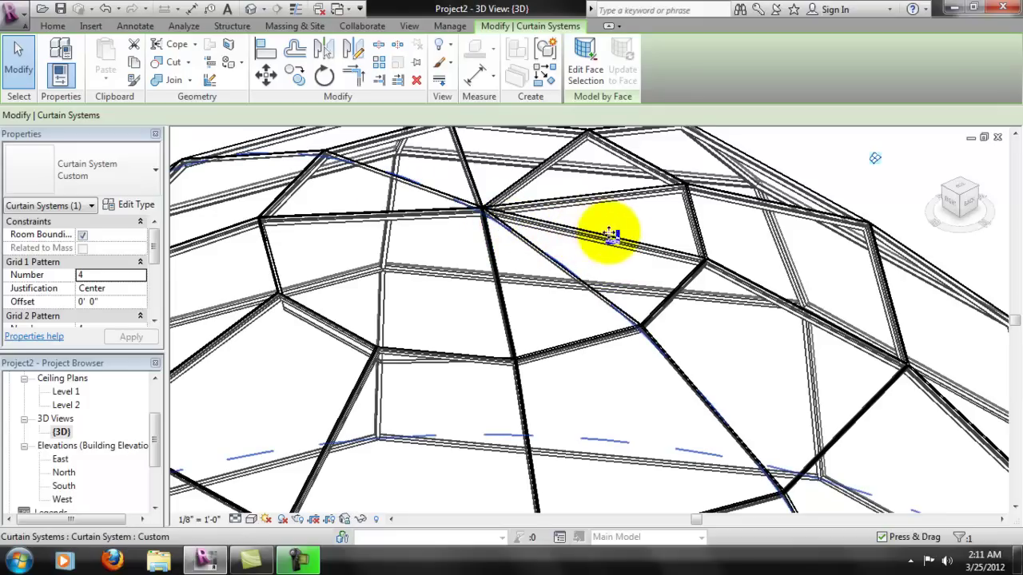
{"action": "middle_click_drag", "start_coordinate": [663, 246], "coordinate": [564, 331], "text": "shift"}
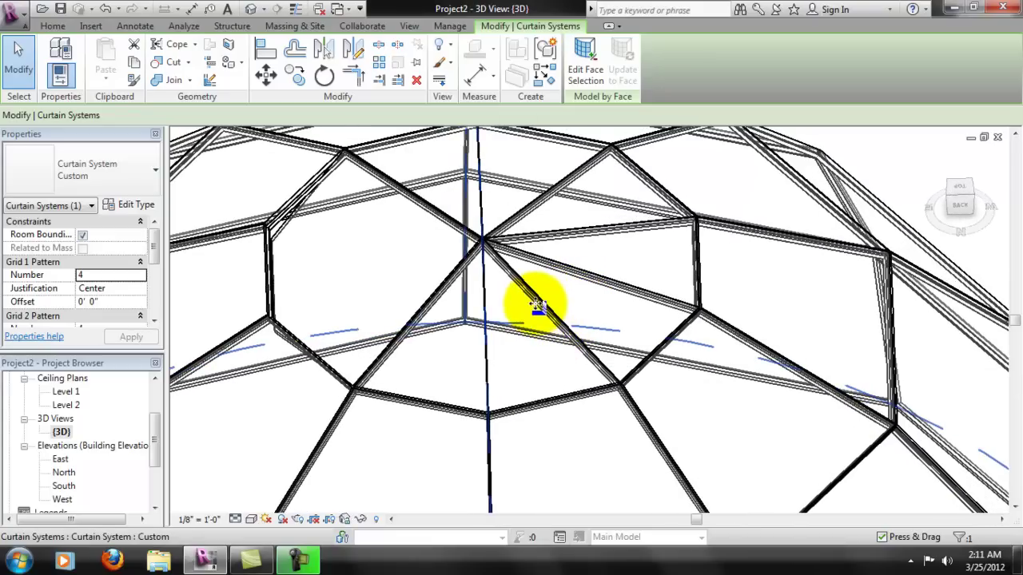
{"action": "middle_click_drag", "start_coordinate": [620, 384], "coordinate": [611, 298], "text": "shift"}
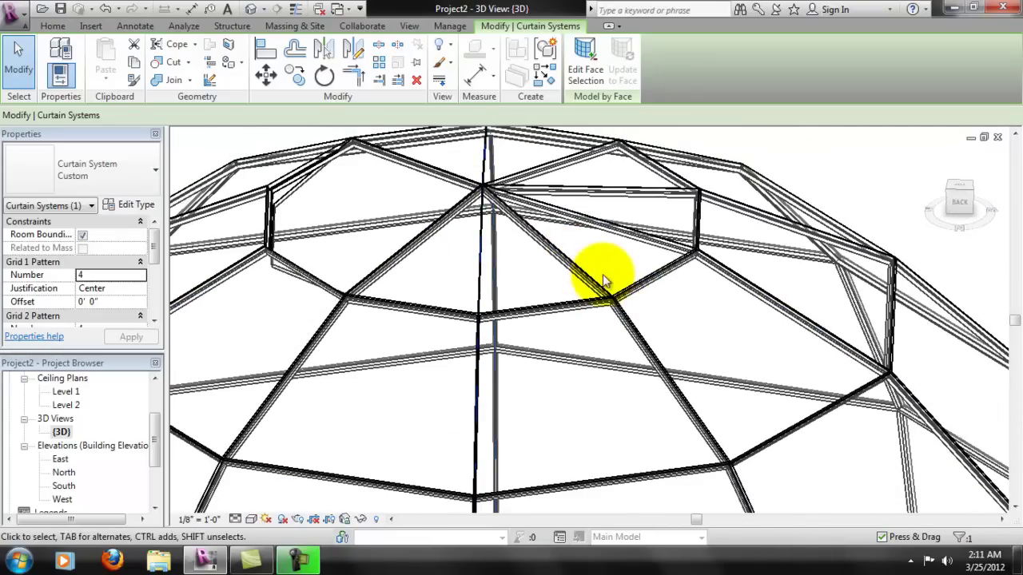
{"action": "middle_click_drag", "start_coordinate": [608, 279], "coordinate": [478, 238], "text": "shift"}
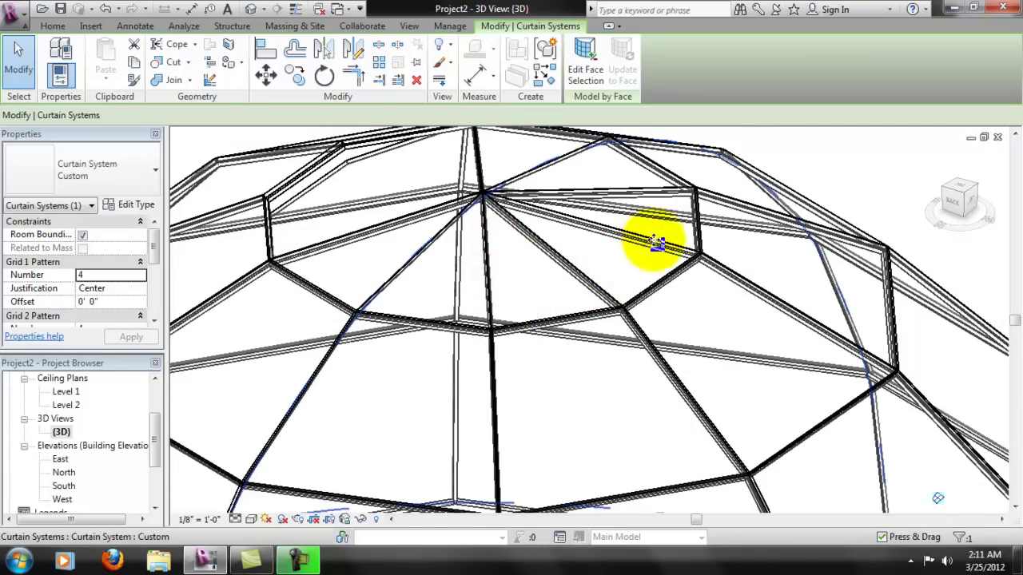
{"action": "middle_click_drag", "start_coordinate": [552, 221], "coordinate": [554, 269], "text": "shift"}
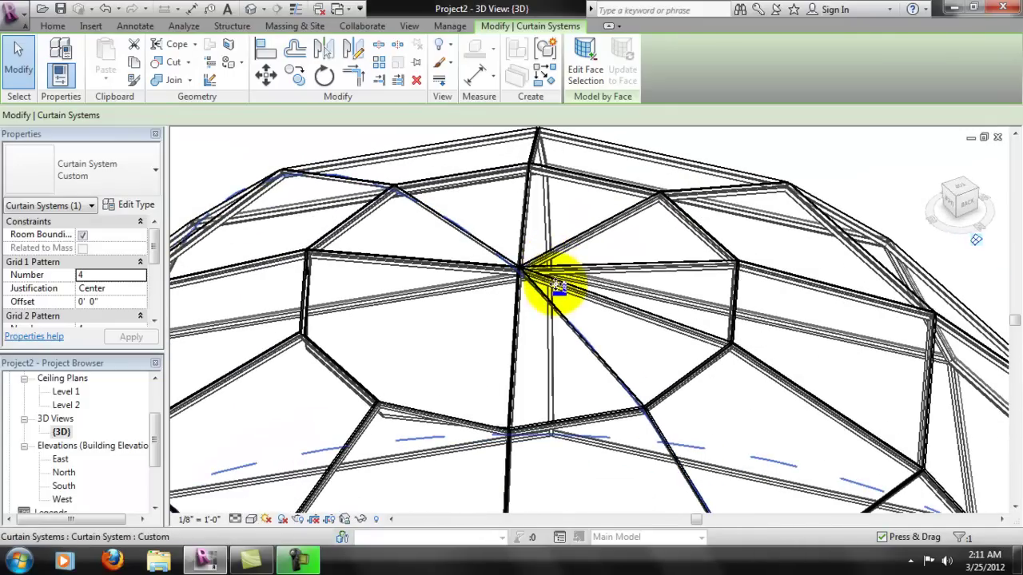
Remove the apex segment of the nearly horizontal radial grid line right of the apex, deleting the mullion between the joined panels
{"action": "key", "text": "Escape"}
{"action": "left_click", "coordinate": [671, 267]}
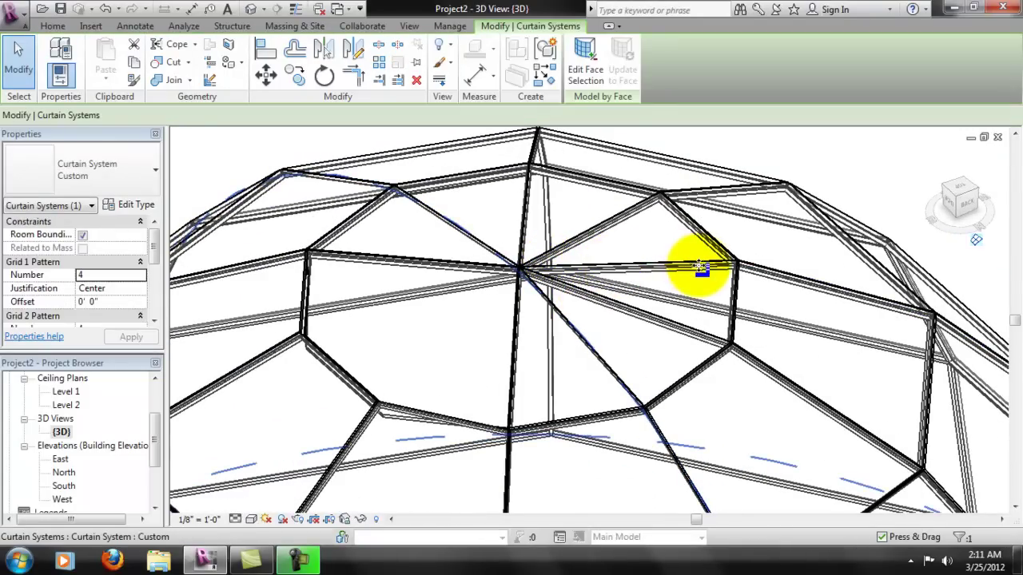
{"action": "key", "text": "Escape"}
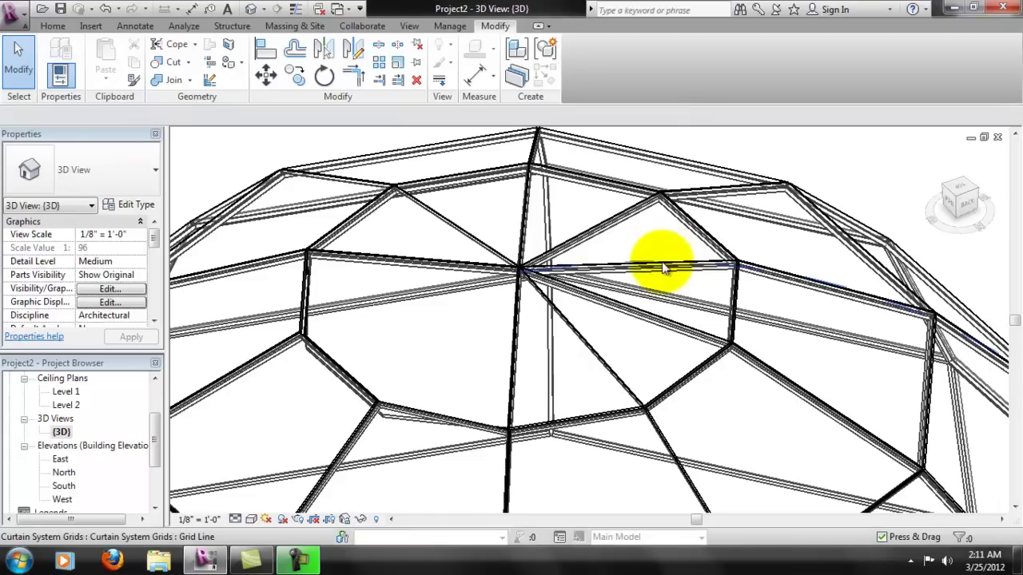
{"action": "left_click", "coordinate": [662, 270]}
{"action": "key", "text": "Escape"}
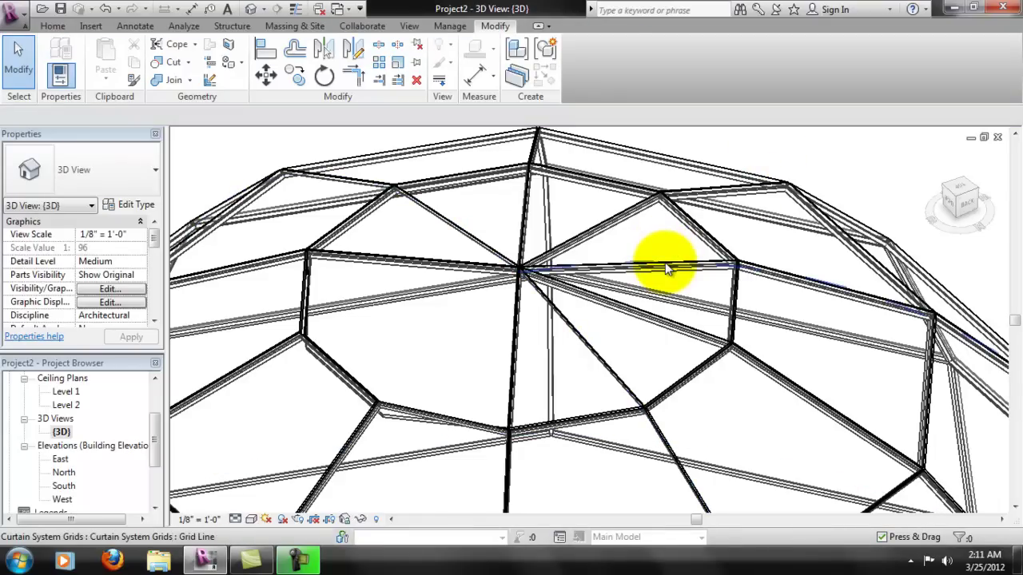
{"action": "left_click", "coordinate": [667, 269]}
{"action": "left_click", "coordinate": [594, 60]}
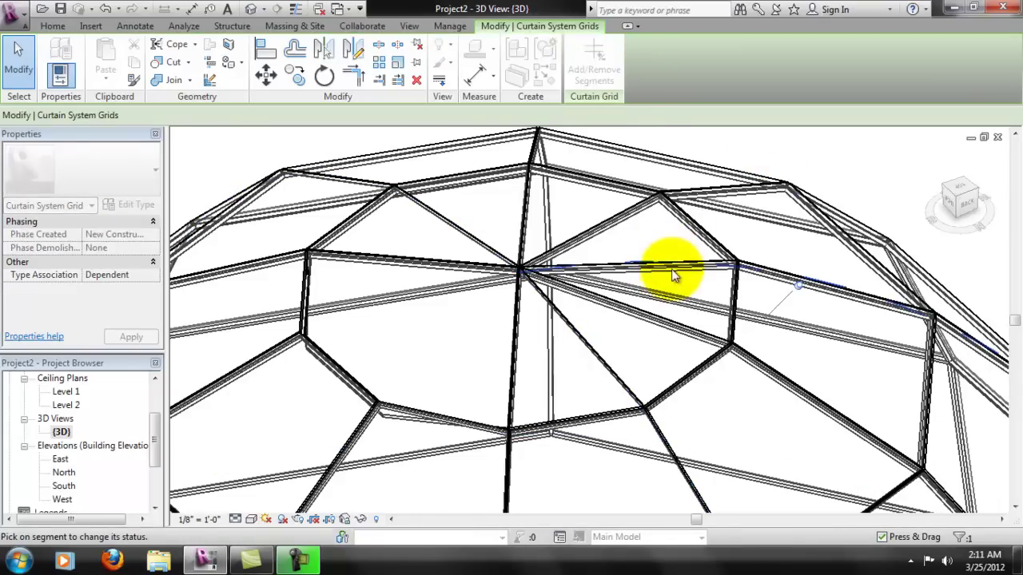
{"action": "left_click", "coordinate": [698, 269]}
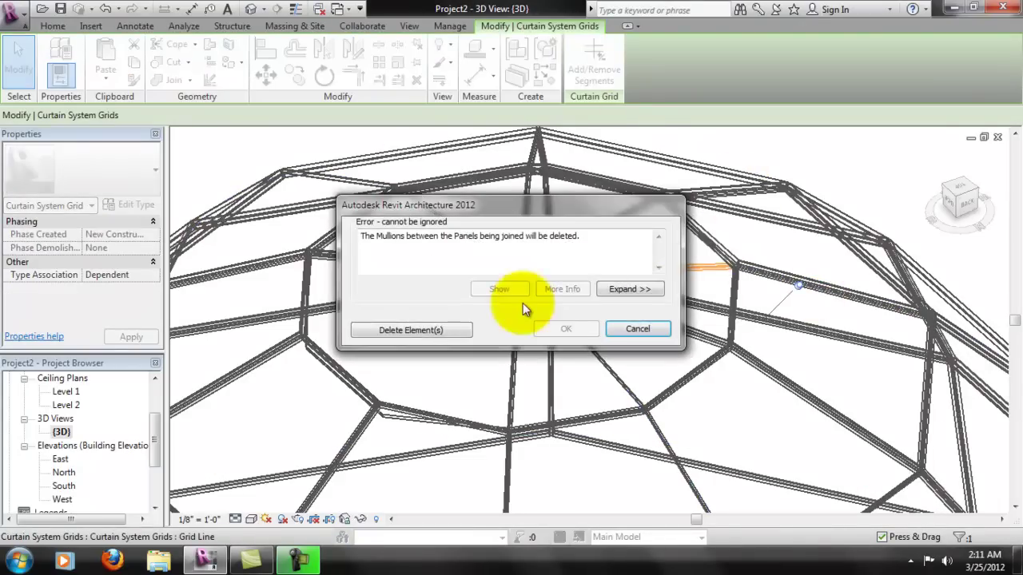
{"action": "left_click", "coordinate": [435, 329]}
{"action": "middle_click_drag", "start_coordinate": [616, 274], "coordinate": [709, 262], "text": "shift"}
{"action": "scroll", "coordinate": [679, 275], "scroll_direction": "down", "scroll_amount": 5}
{"action": "middle_click_drag", "start_coordinate": [646, 292], "coordinate": [612, 283], "text": "shift"}
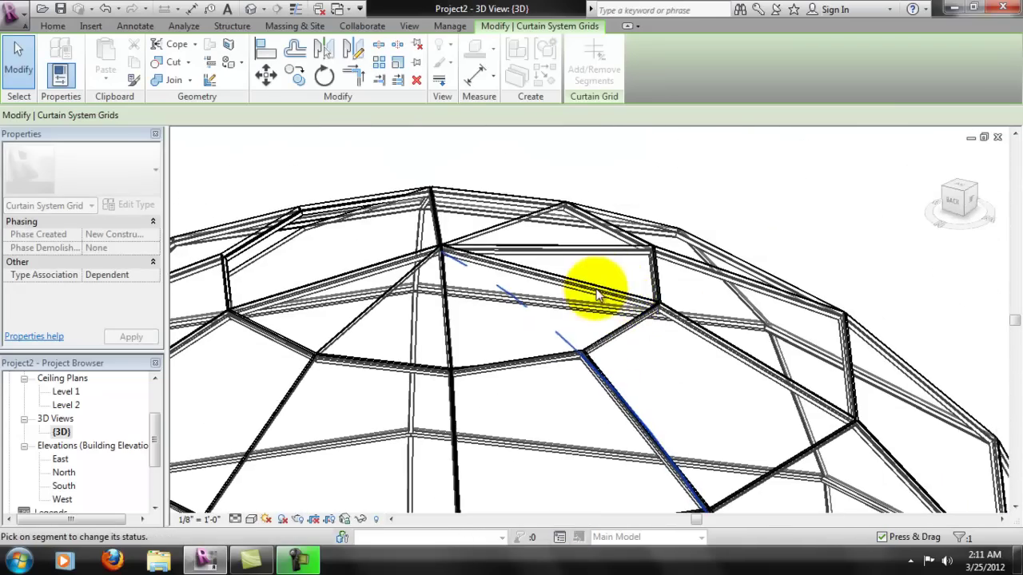
{"action": "key", "text": "Escape"}
{"action": "key", "text": "Escape"}
Remove the segment between the apex and the uppermost ring on the next radial grid line to the right, deleting its mullion
{"action": "scroll", "coordinate": [743, 201], "scroll_direction": "up", "scroll_amount": 3}
{"action": "scroll", "coordinate": [749, 231], "scroll_direction": "up", "scroll_amount": 3}
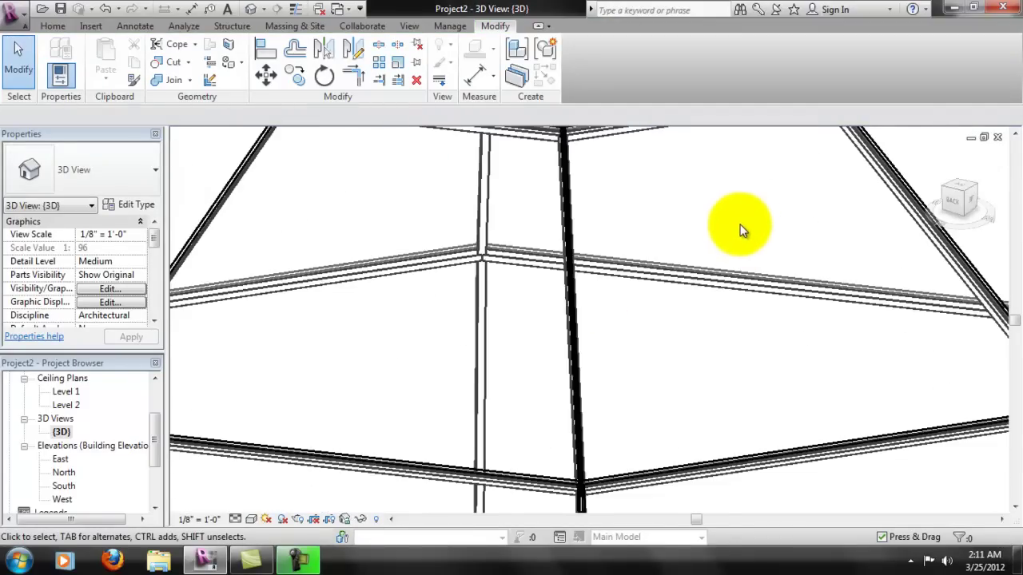
{"action": "scroll", "coordinate": [740, 230], "scroll_direction": "down", "scroll_amount": 2}
{"action": "scroll", "coordinate": [697, 312], "scroll_direction": "down", "scroll_amount": 2}
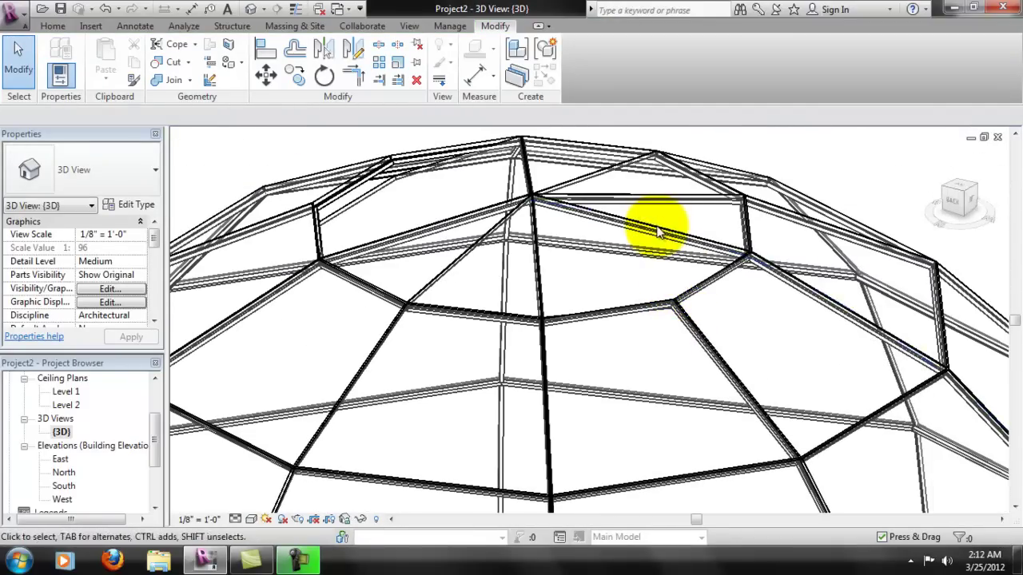
{"action": "left_click", "coordinate": [656, 232]}
{"action": "left_click", "coordinate": [594, 67]}
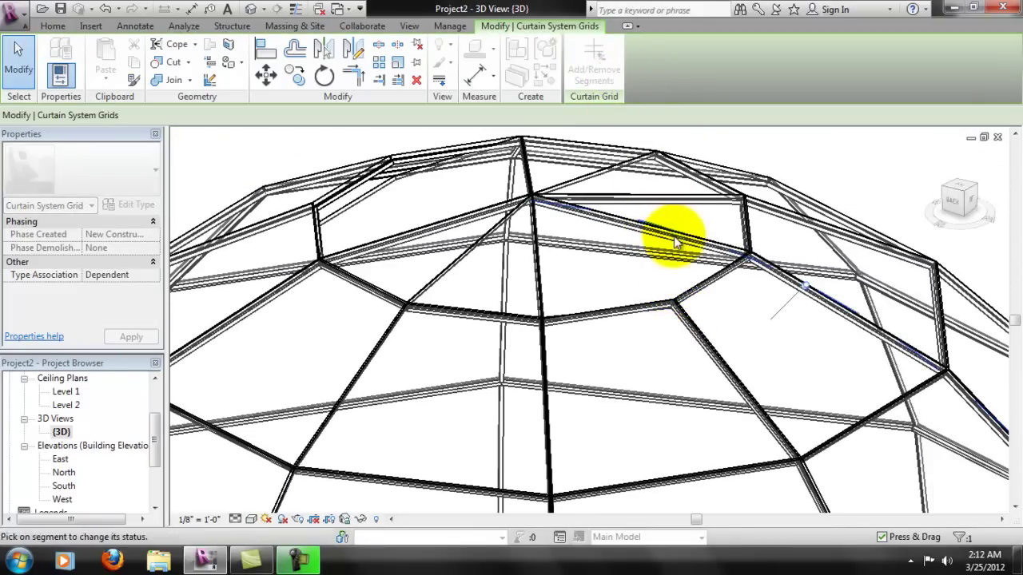
{"action": "left_click", "coordinate": [758, 233]}
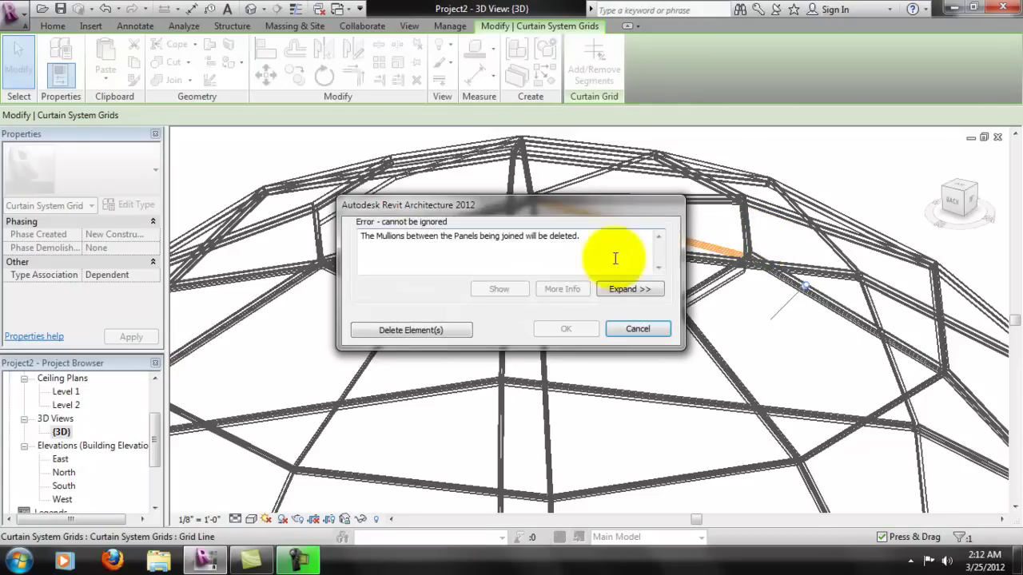
{"action": "left_click", "coordinate": [446, 330]}
Examine the thinned-out apex and the whole dome from above and from the left side
{"action": "middle_click_drag", "start_coordinate": [726, 176], "coordinate": [691, 357], "text": "shift"}
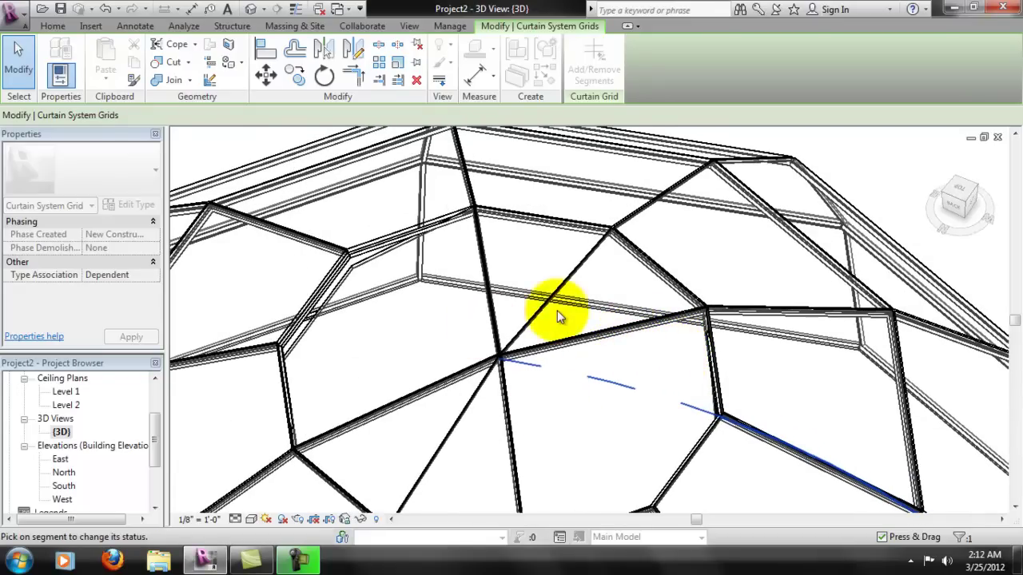
{"action": "scroll", "coordinate": [557, 310], "scroll_direction": "up", "scroll_amount": 1}
{"action": "scroll", "coordinate": [679, 333], "scroll_direction": "up", "scroll_amount": 2}
{"action": "scroll", "coordinate": [685, 327], "scroll_direction": "down", "scroll_amount": 6}
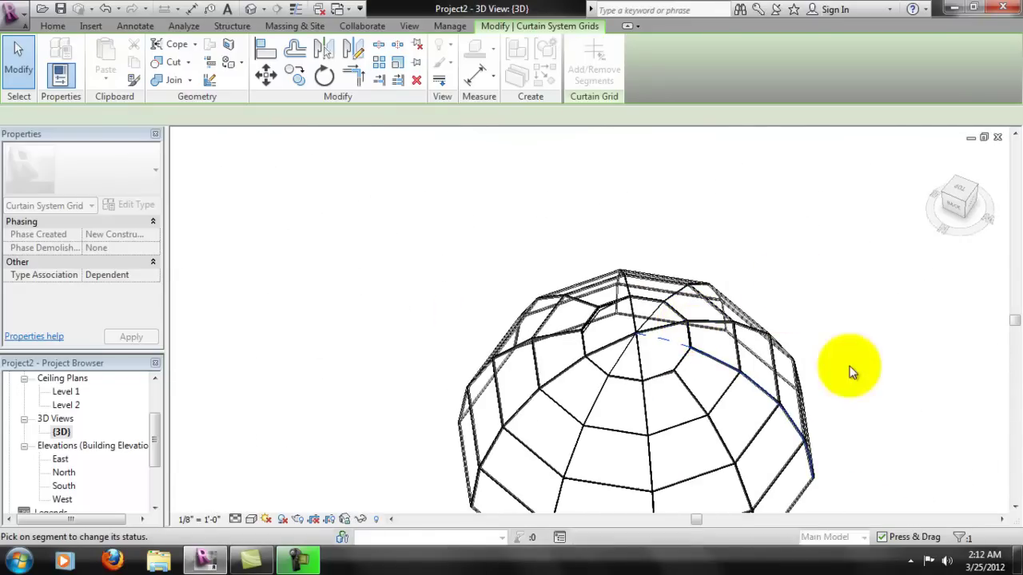
{"action": "key", "text": "Escape"}
{"action": "scroll", "coordinate": [861, 512], "scroll_direction": "up", "scroll_amount": 8}
{"action": "scroll", "coordinate": [861, 511], "scroll_direction": "down", "scroll_amount": 6}
{"action": "middle_click_drag", "start_coordinate": [832, 467], "coordinate": [650, 420]}
{"action": "scroll", "coordinate": [827, 462], "scroll_direction": "up", "scroll_amount": 4}
{"action": "scroll", "coordinate": [828, 462], "scroll_direction": "down", "scroll_amount": 5}
{"action": "scroll", "coordinate": [834, 391], "scroll_direction": "up", "scroll_amount": 4}
{"action": "scroll", "coordinate": [833, 393], "scroll_direction": "down", "scroll_amount": 5}
{"action": "scroll", "coordinate": [681, 364], "scroll_direction": "up", "scroll_amount": 2}
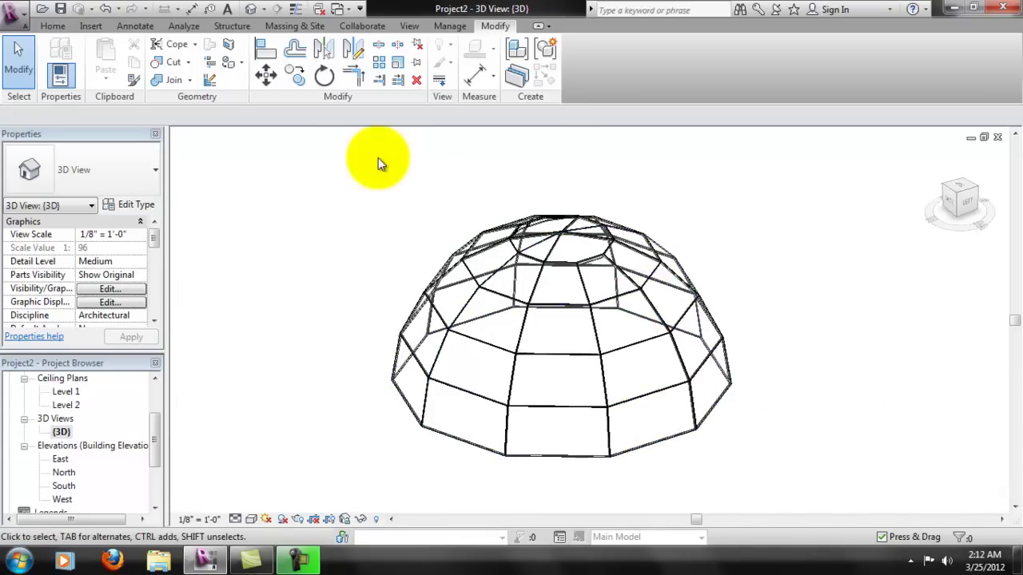
{"action": "middle_click_drag", "start_coordinate": [717, 340], "coordinate": [679, 350], "text": "shift"}
{"action": "scroll", "coordinate": [623, 389], "scroll_direction": "up", "scroll_amount": 3}
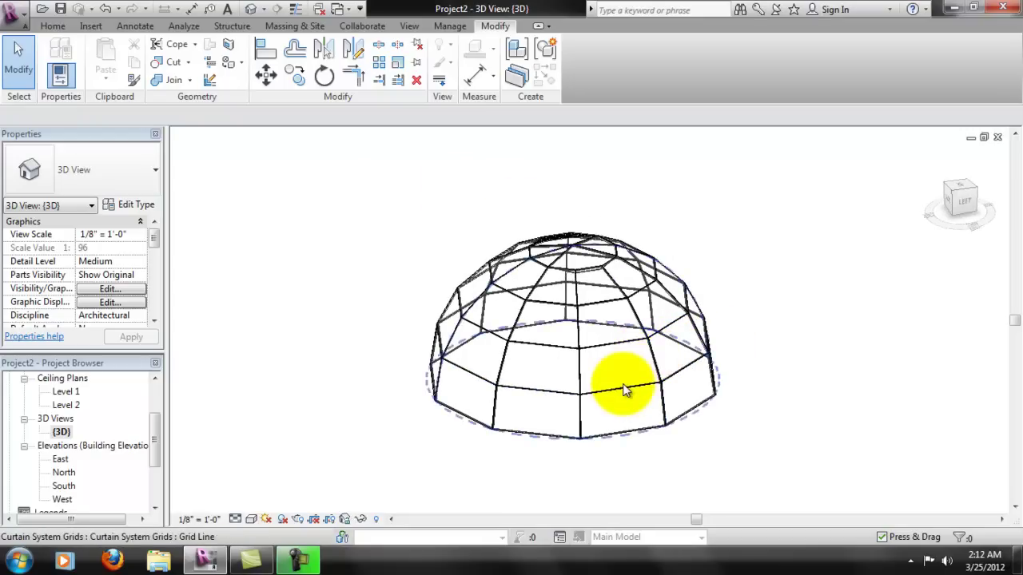